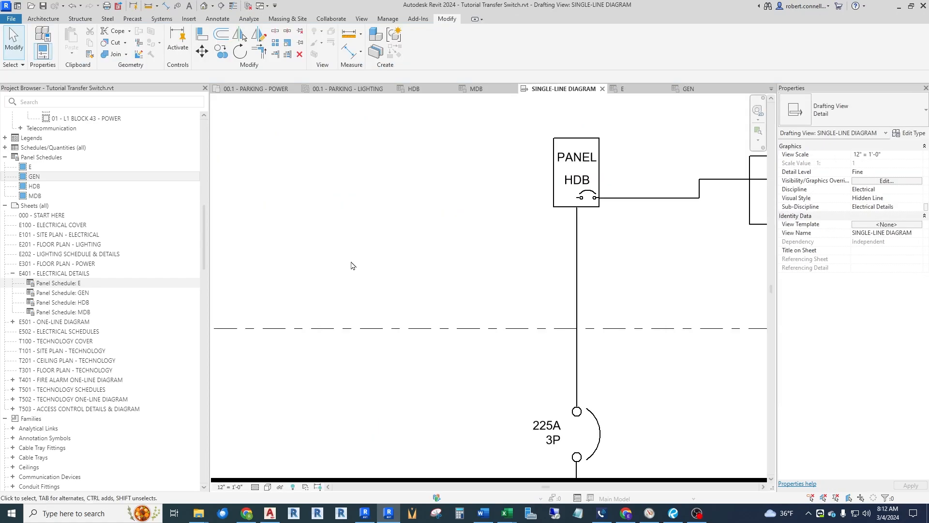
Examine the single-line diagram from panel HDB through the transfer switch to panel E and the generator.
scroll(339, 260, down, 5)
scroll(636, 240, up, 4)
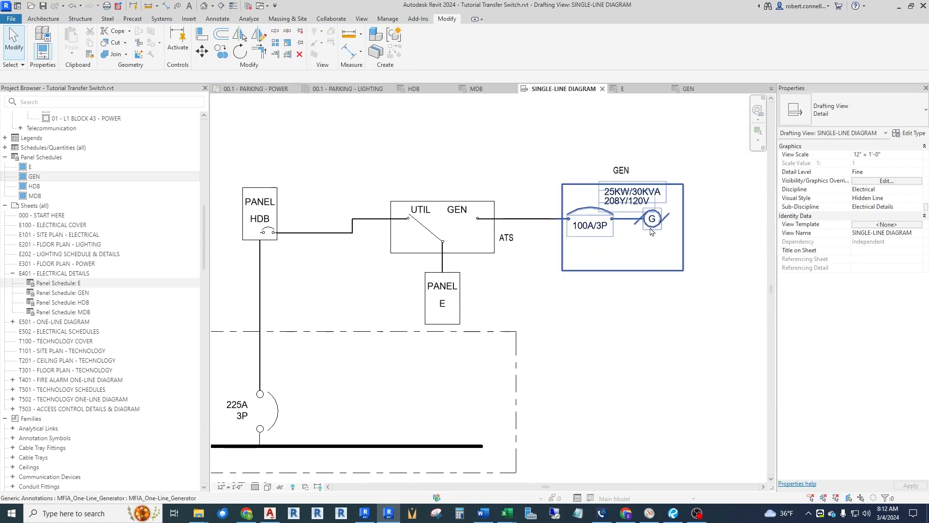
scroll(404, 246, down, 3)
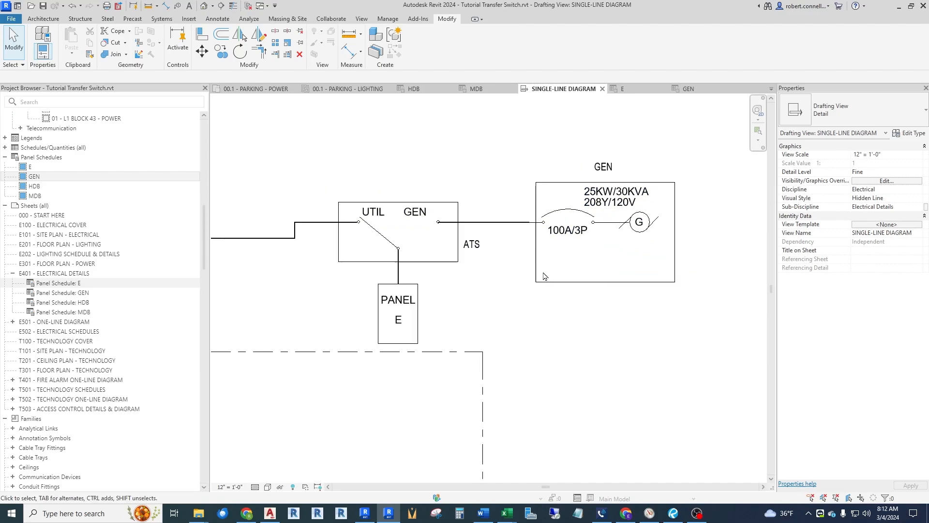
scroll(437, 360, up, 2)
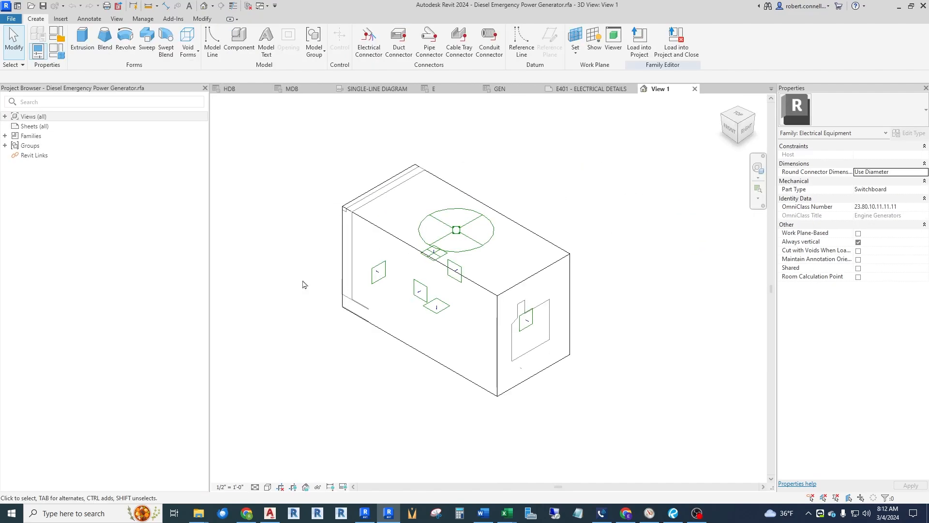
scroll(459, 276, up, 5)
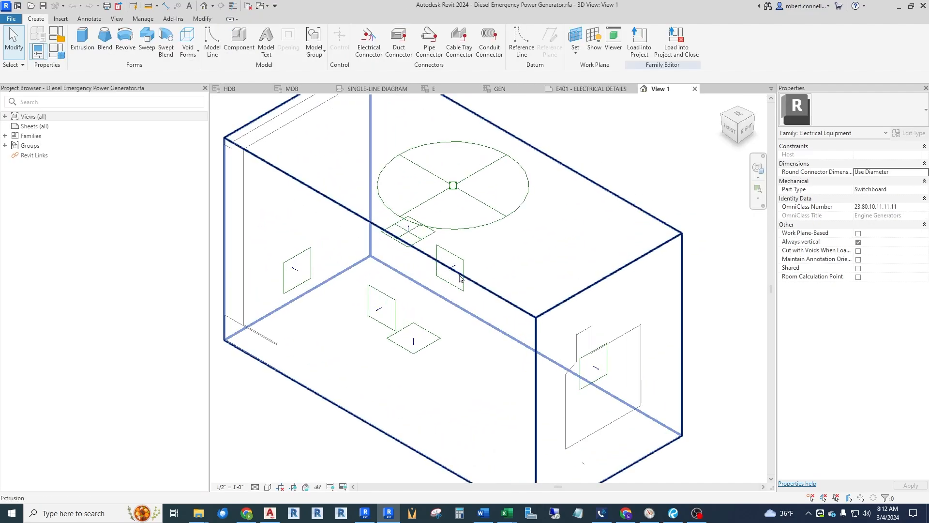
Review the Family Category and Parameters settings of the Diesel Emergency Power Generator family.
scroll(459, 276, down, 5)
key(h)
key(l)
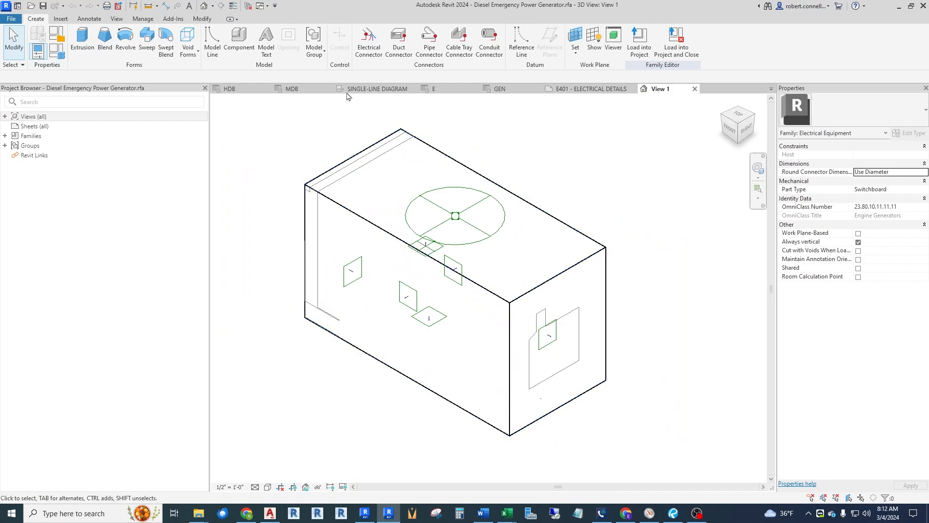
click(59, 34)
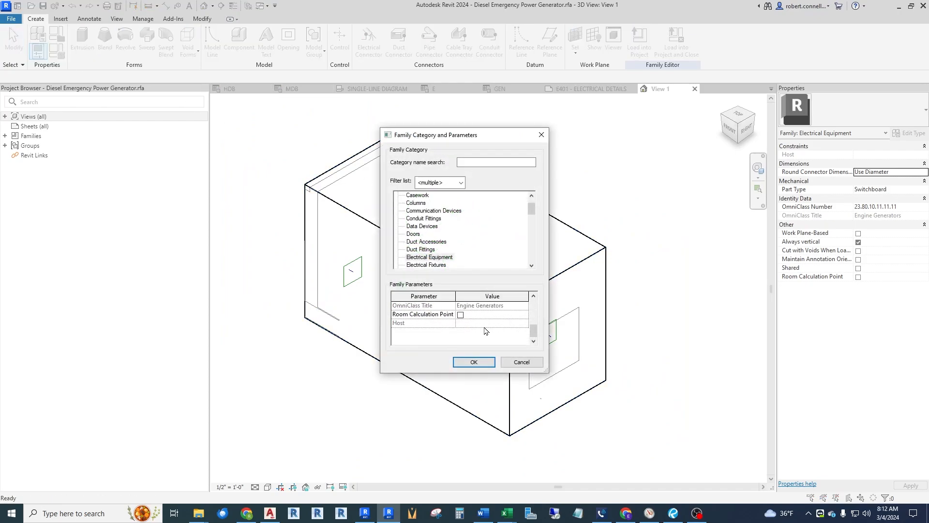
scroll(481, 242, up, 1)
scroll(481, 243, down, 3)
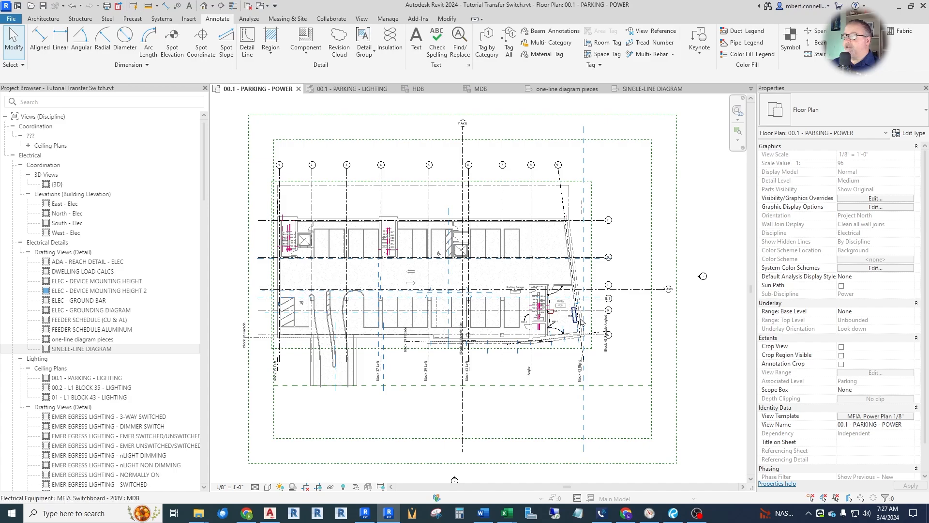
Examine panel HDB, switchboard MDB and the receptacle circuits around Utility room P05 in the parking power plan.
scroll(562, 334, up, 5)
scroll(552, 330, down, 1)
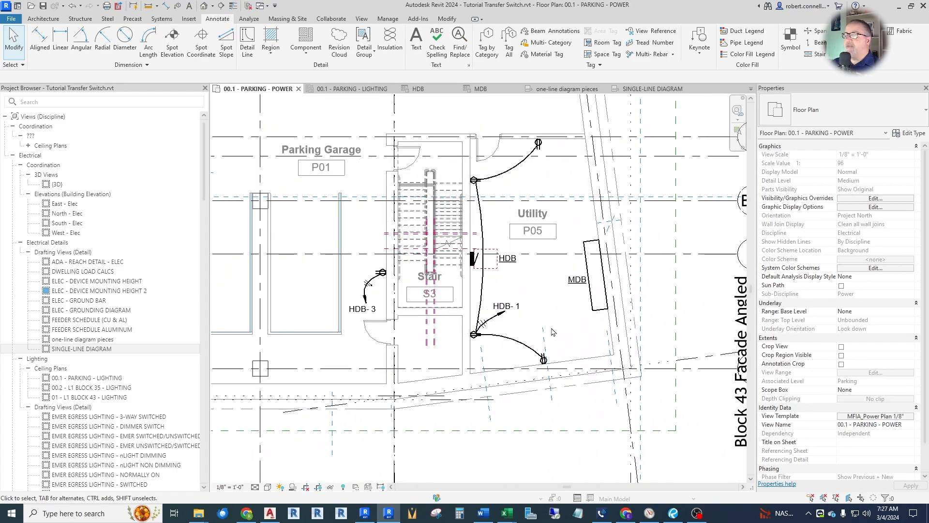
scroll(501, 216, up, 1)
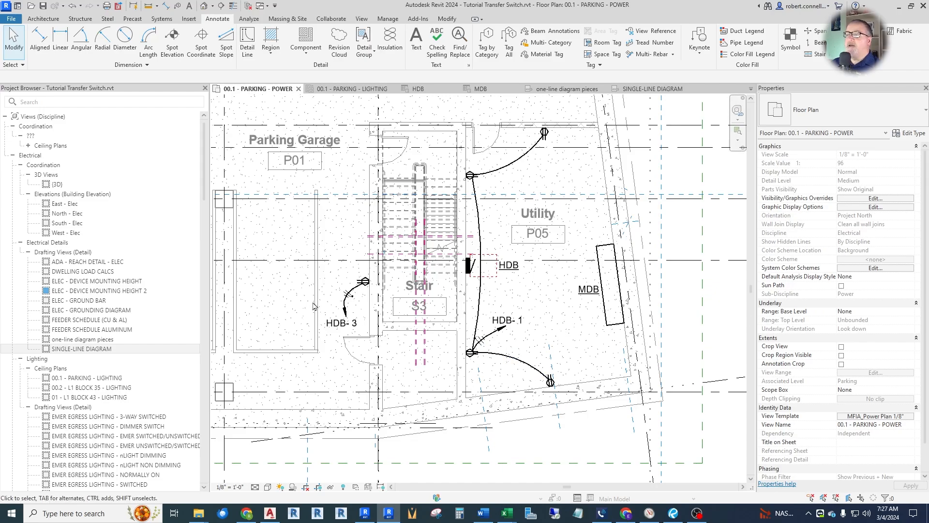
scroll(583, 399, down, 4)
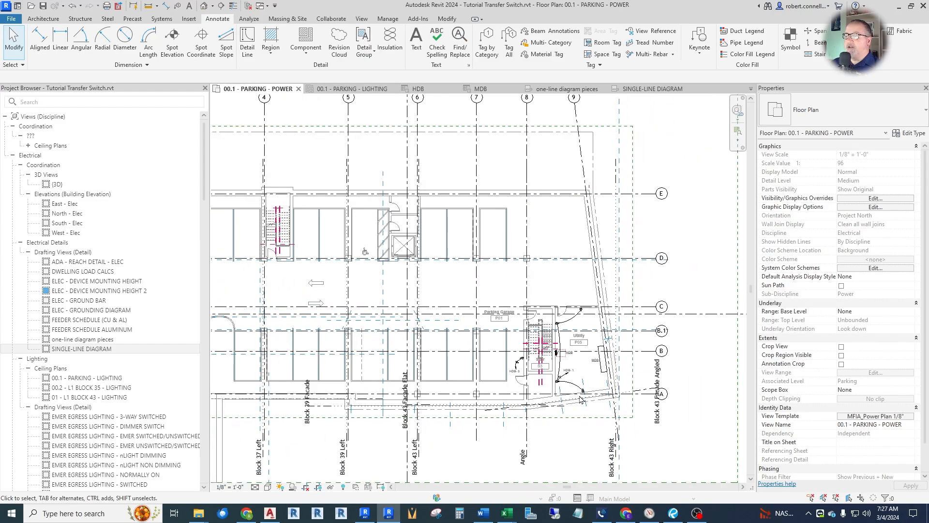
scroll(539, 307, down, 3)
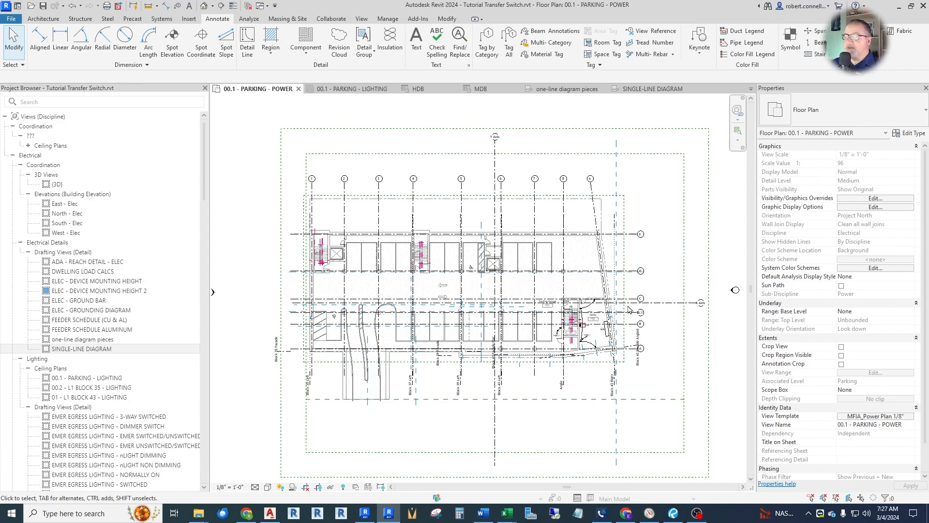
scroll(583, 328, up, 5)
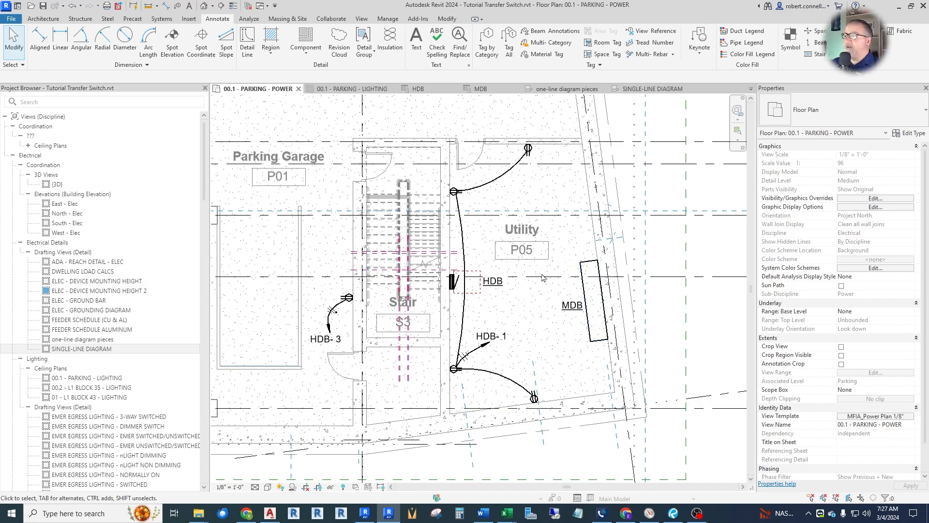
scroll(589, 310, up, 2)
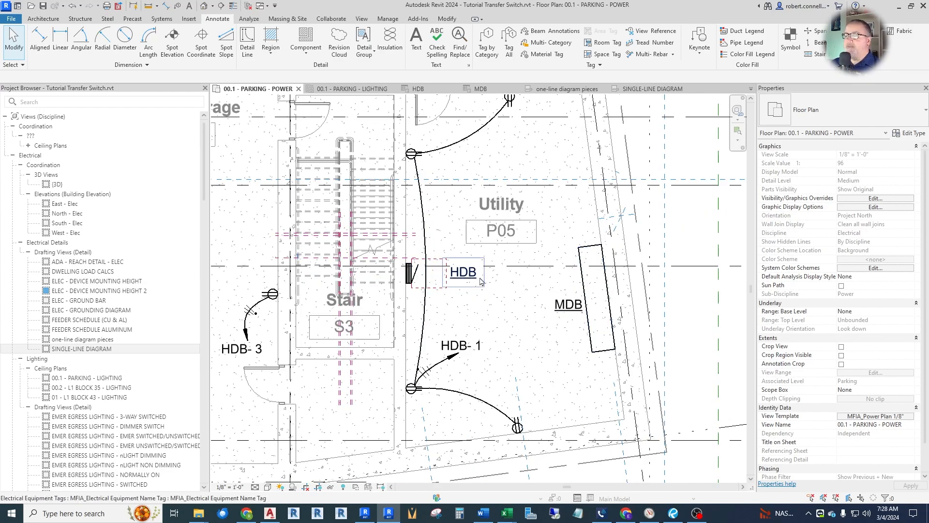
scroll(457, 291, down, 2)
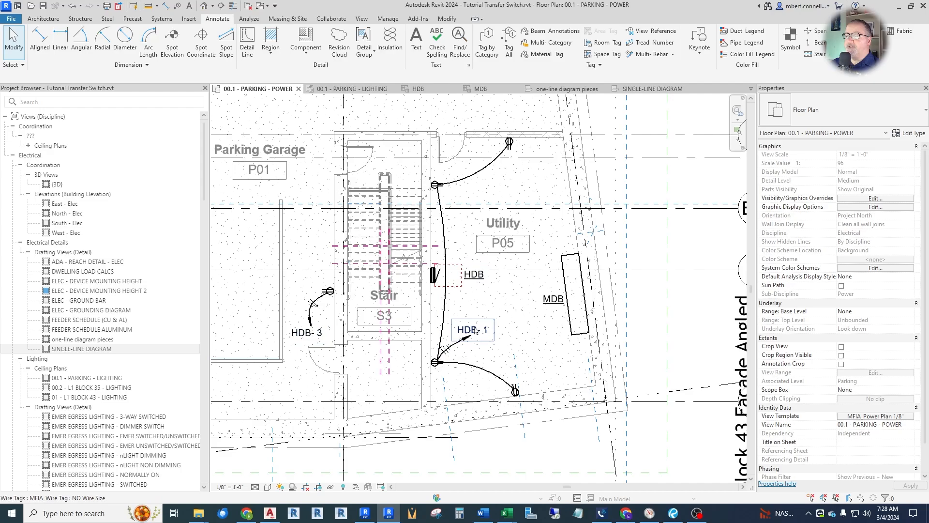
Open the 00.1 - PARKING - LIGHTING plan and examine the lighting circuits in the Utility room and Stair S3.
click(360, 93)
scroll(309, 208, up, 3)
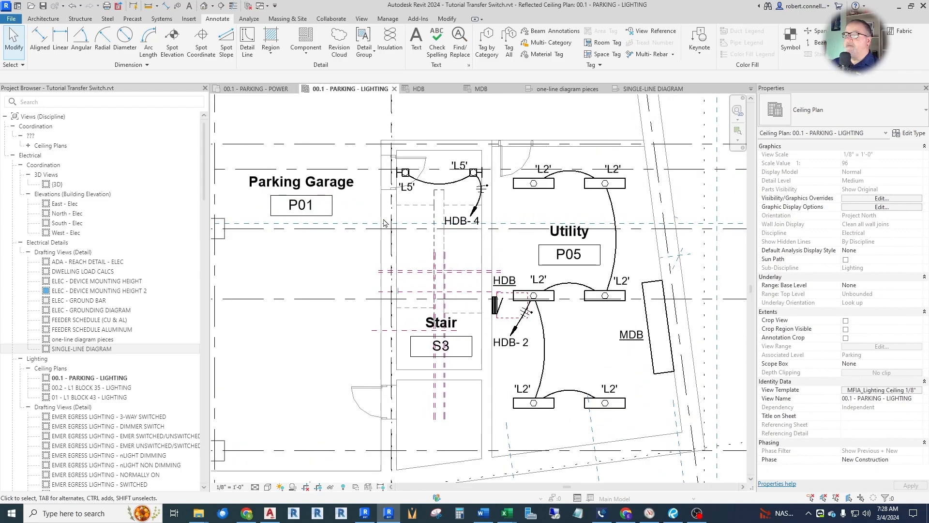
scroll(264, 244, down, 2)
scroll(461, 264, up, 2)
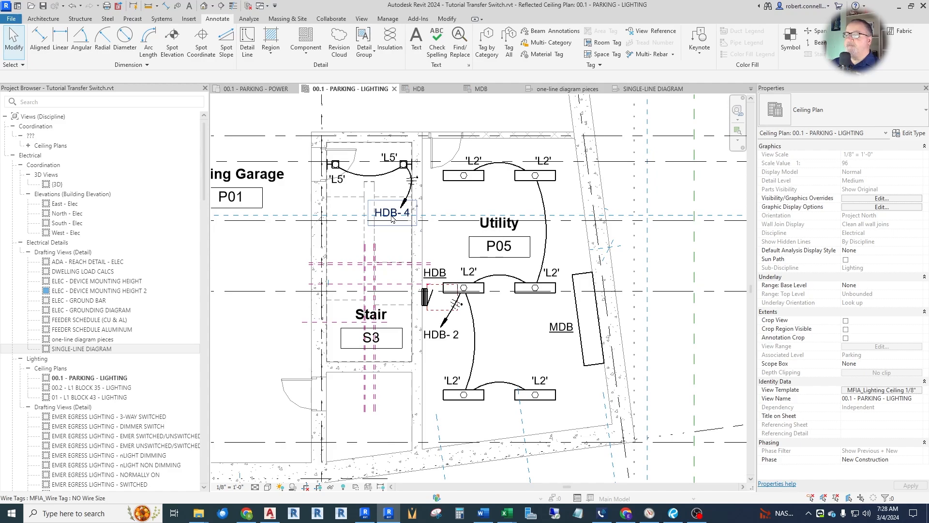
Review the HDB panel schedule and the MDB switchboard schedule.
click(421, 89)
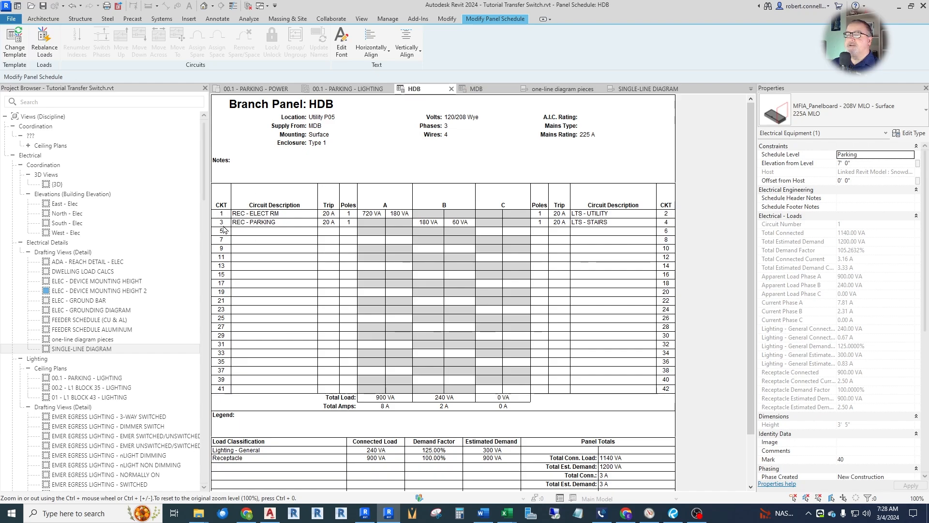
scroll(288, 227, down, 2)
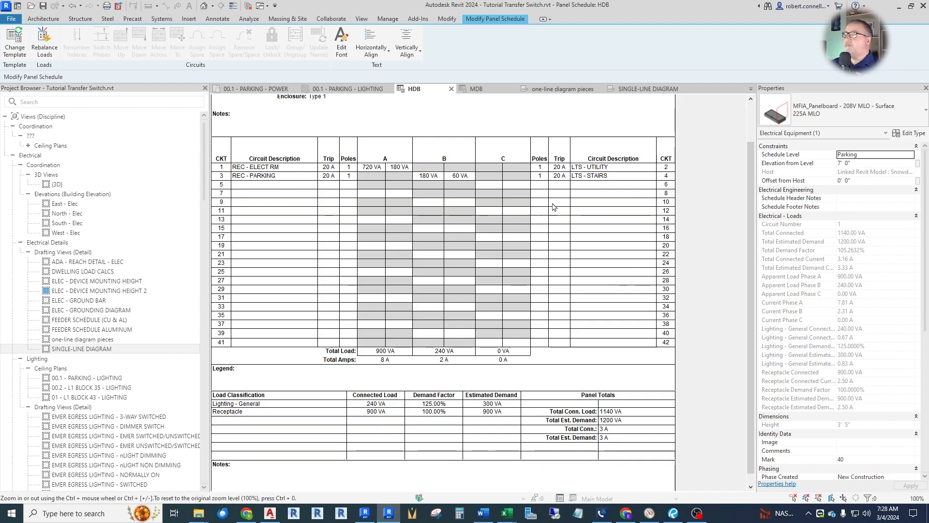
scroll(555, 208, up, 2)
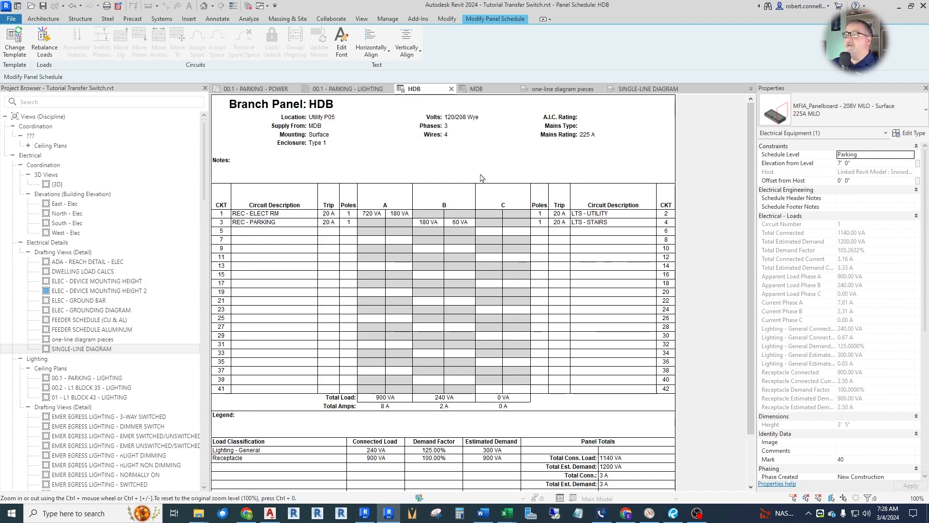
click(478, 89)
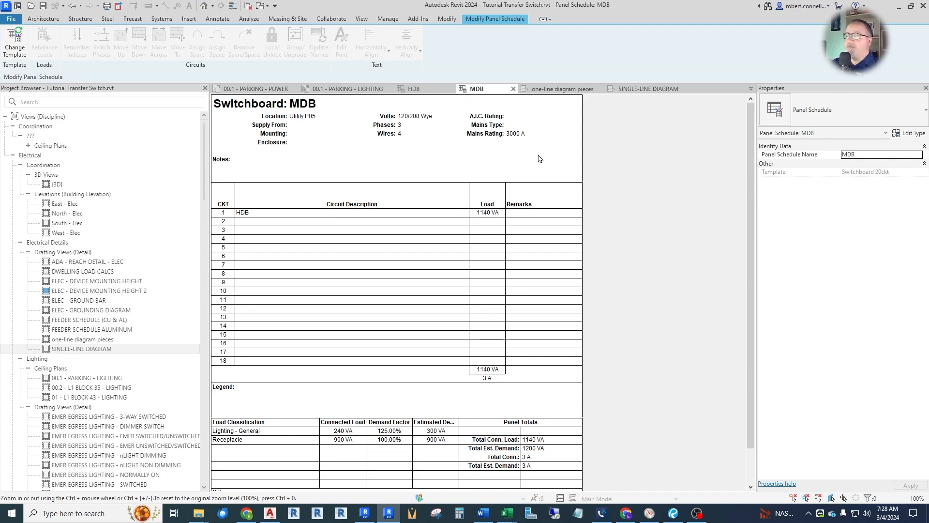
Open the SINGLE-LINE DIAGRAM view and examine the feeder from main distribution board MDB to panel HDB.
click(635, 90)
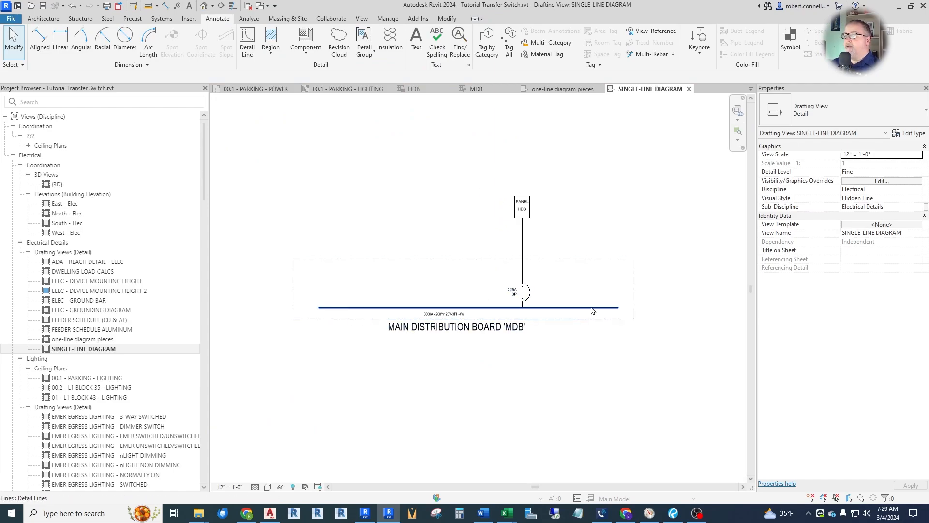
scroll(572, 310, up, 2)
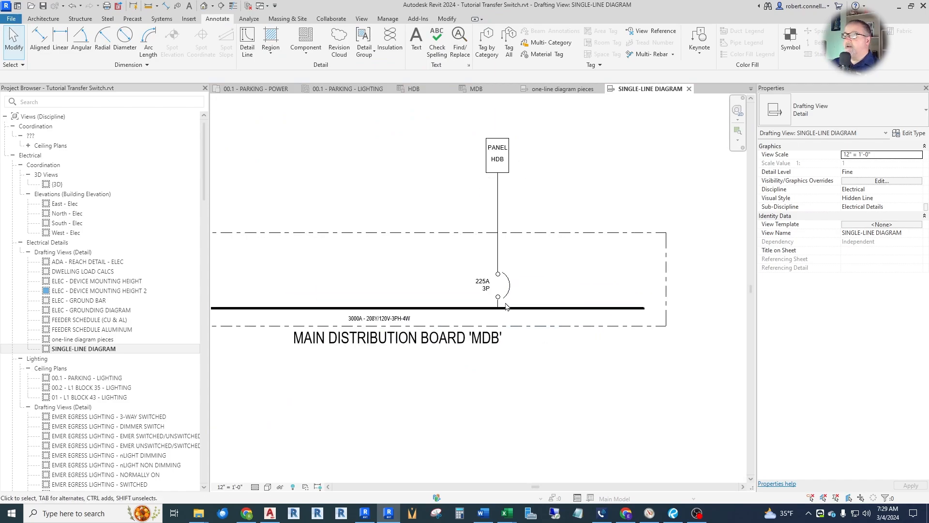
scroll(503, 308, up, 1)
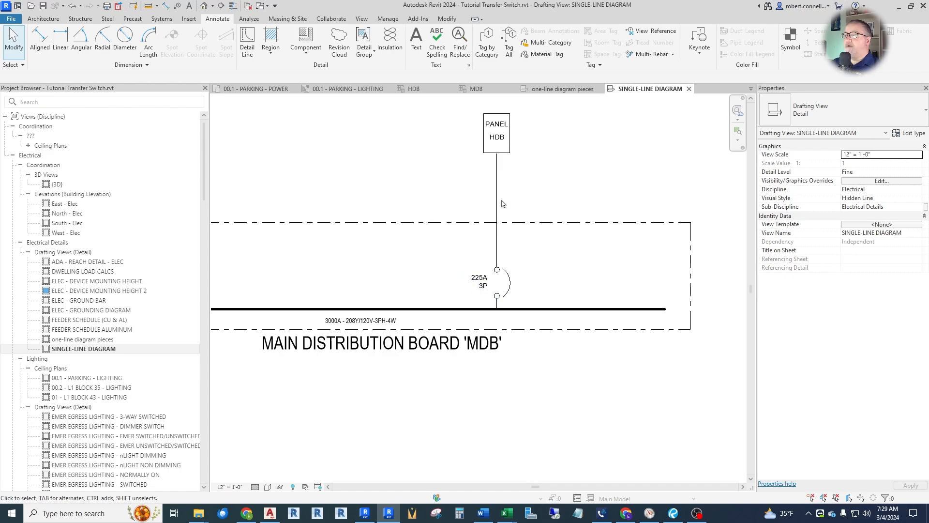
scroll(497, 217, down, 2)
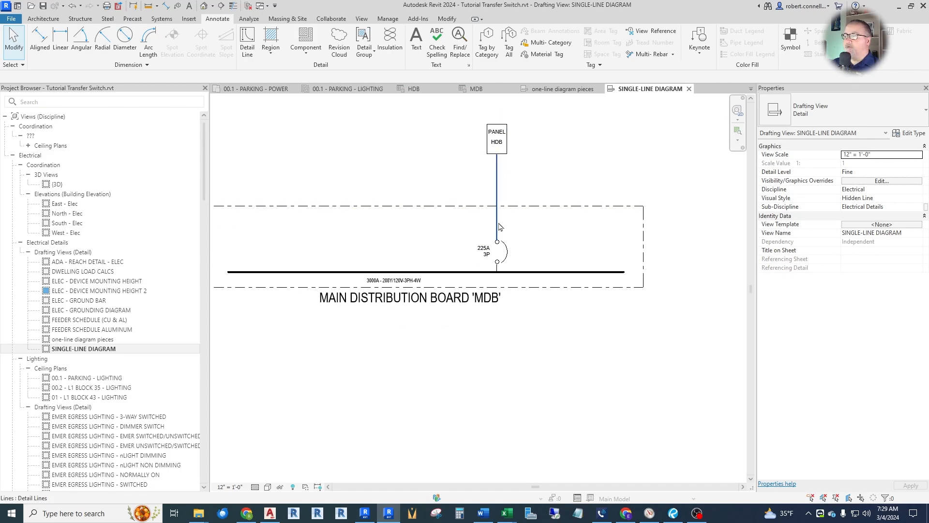
scroll(514, 228, down, 1)
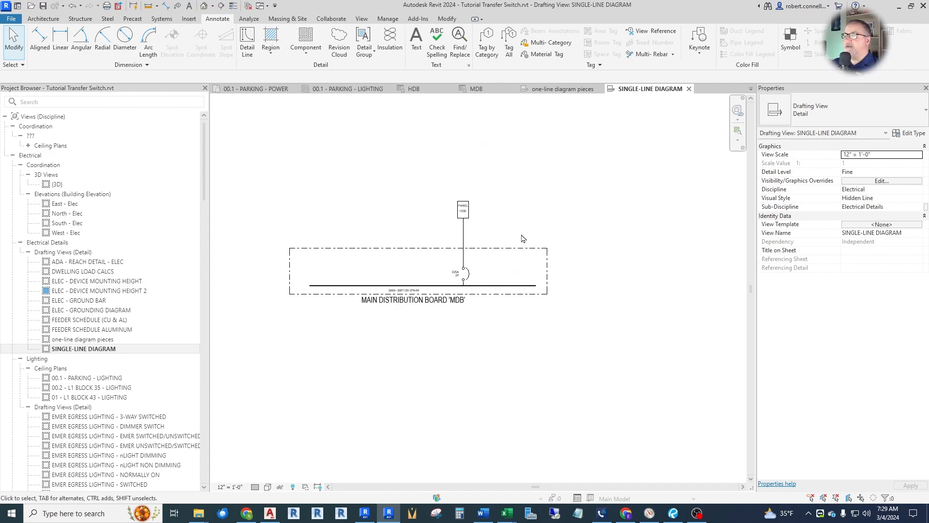
scroll(480, 197, up, 3)
scroll(518, 234, down, 3)
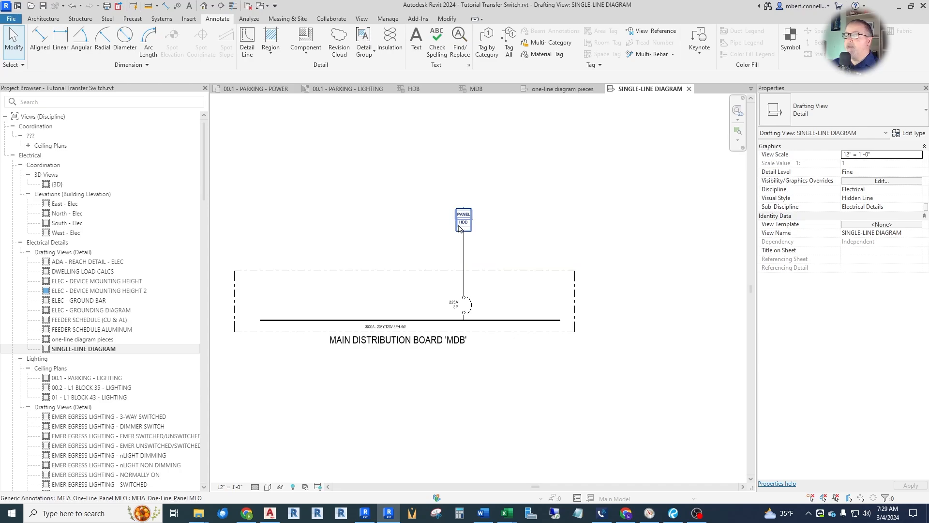
Place a generator symbol matching the one in the one-line diagram pieces view to the right of panel HDB in the SINGLE-LINE DIAGRAM view.
click(556, 89)
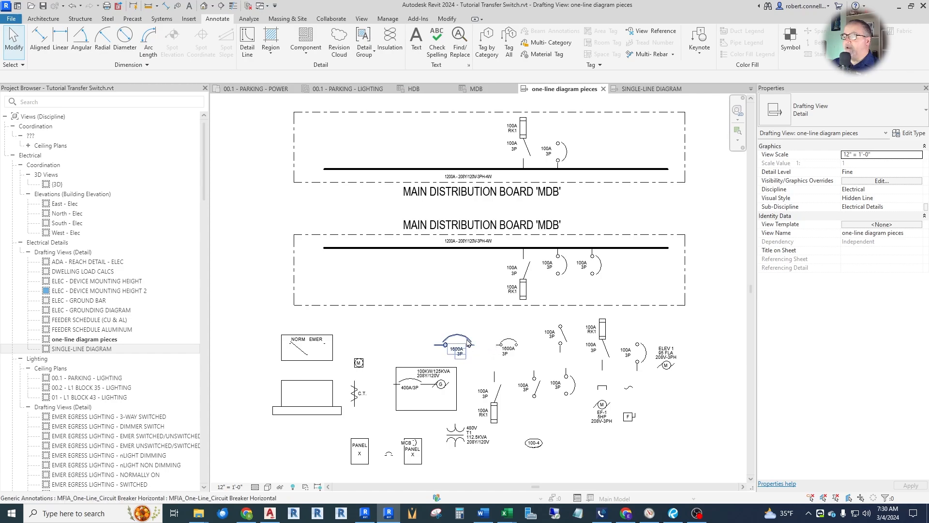
right_click(431, 375)
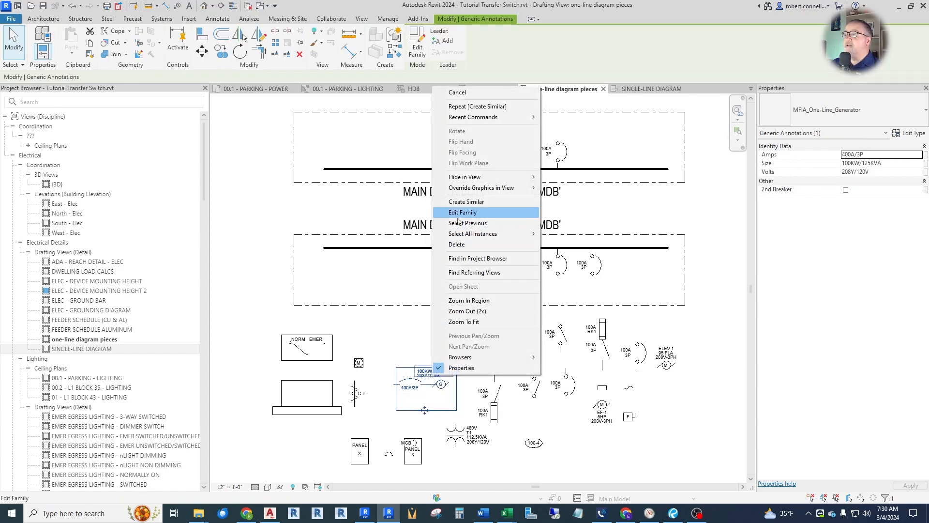
click(465, 201)
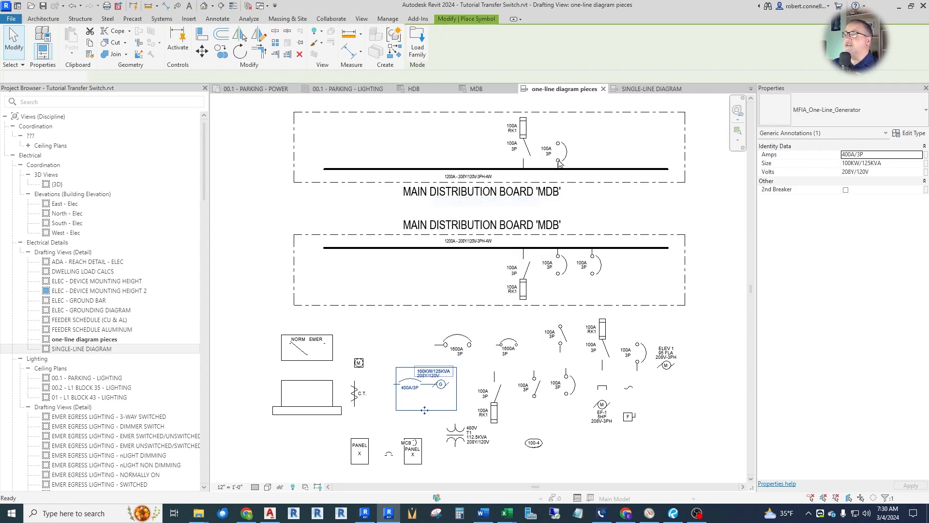
click(639, 90)
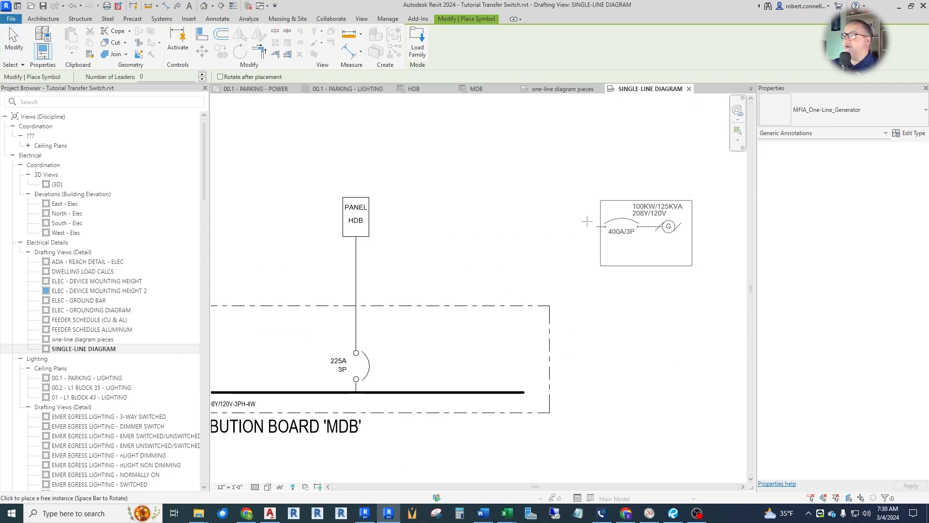
click(587, 214)
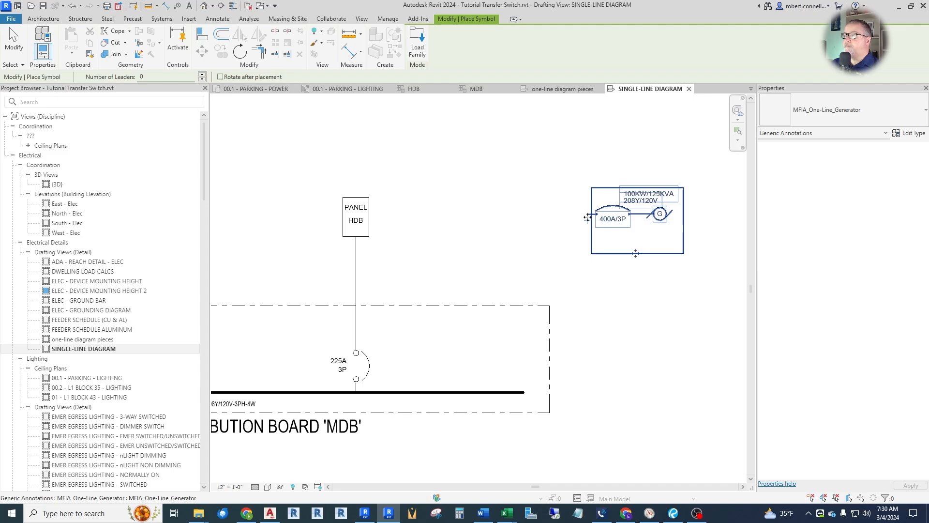
key(Escape)
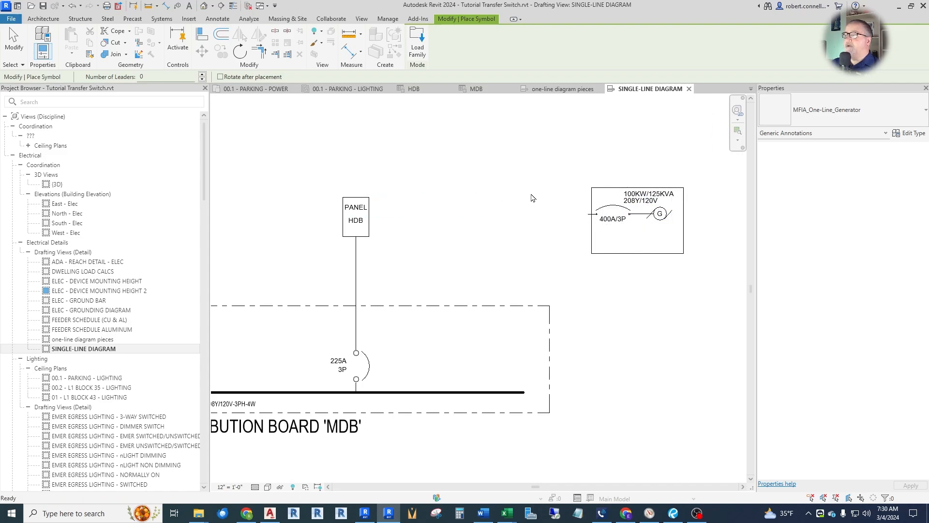
key(Escape)
Place a transfer switch symbol matching the one in the one-line diagram pieces view between panel HDB and the generator in the SINGLE-LINE DIAGRAM view.
click(562, 89)
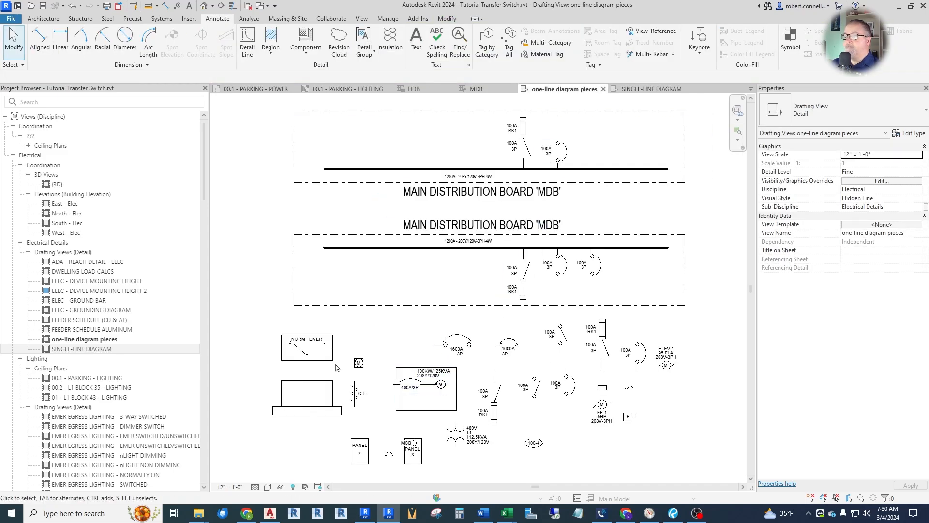
click(309, 348)
right_click(311, 351)
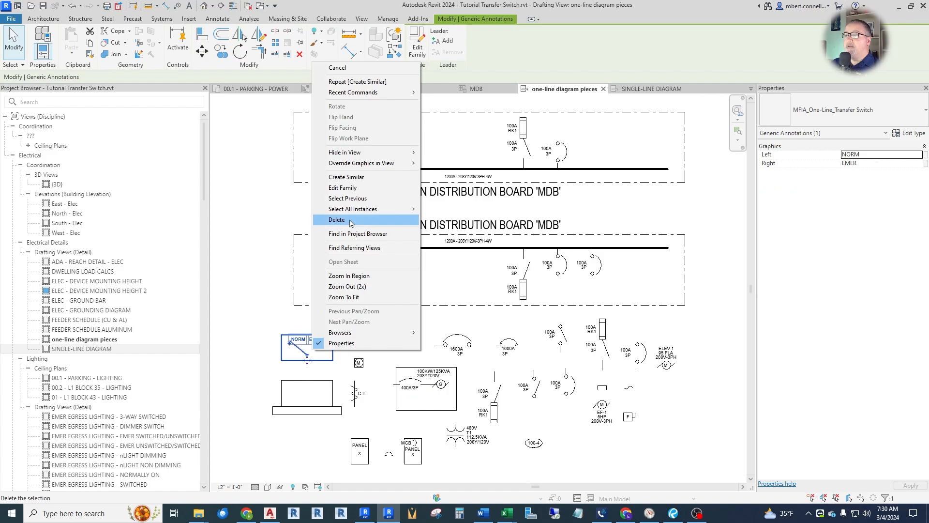
click(346, 176)
click(648, 88)
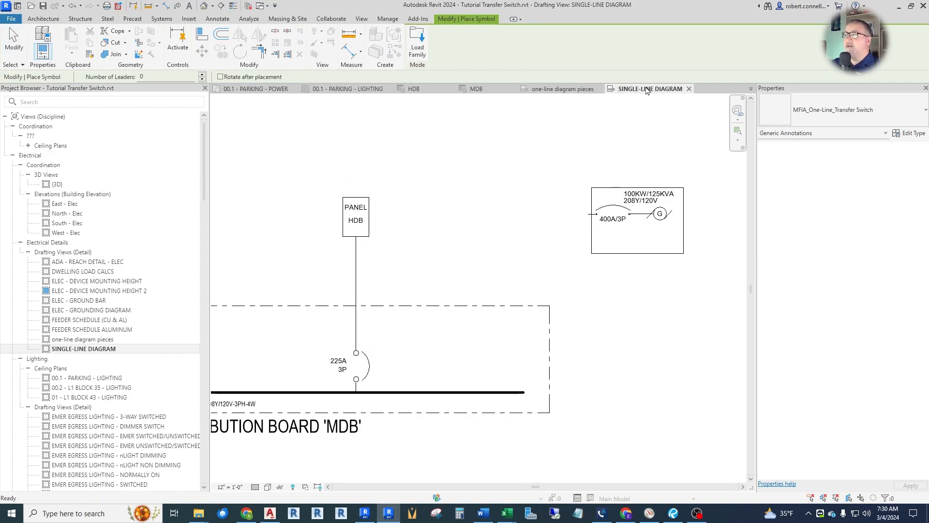
scroll(486, 261, up, 1)
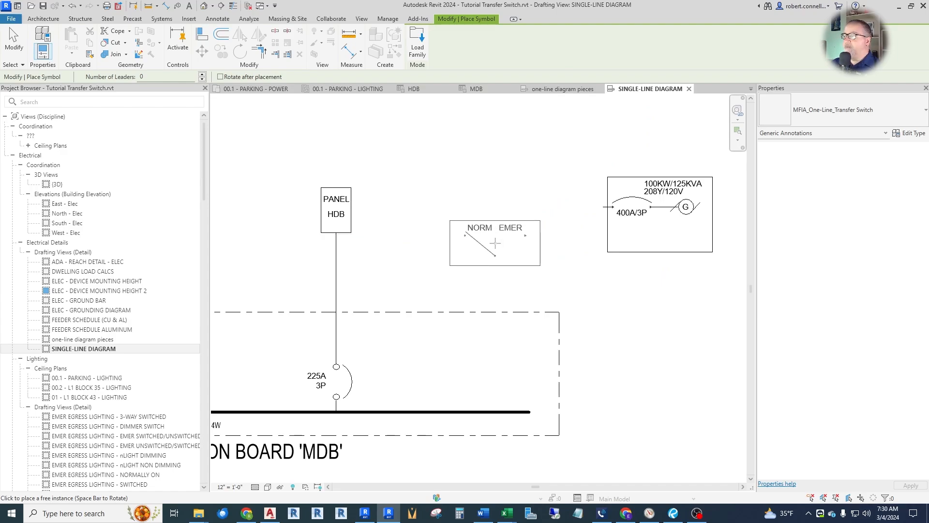
click(495, 243)
key(Escape)
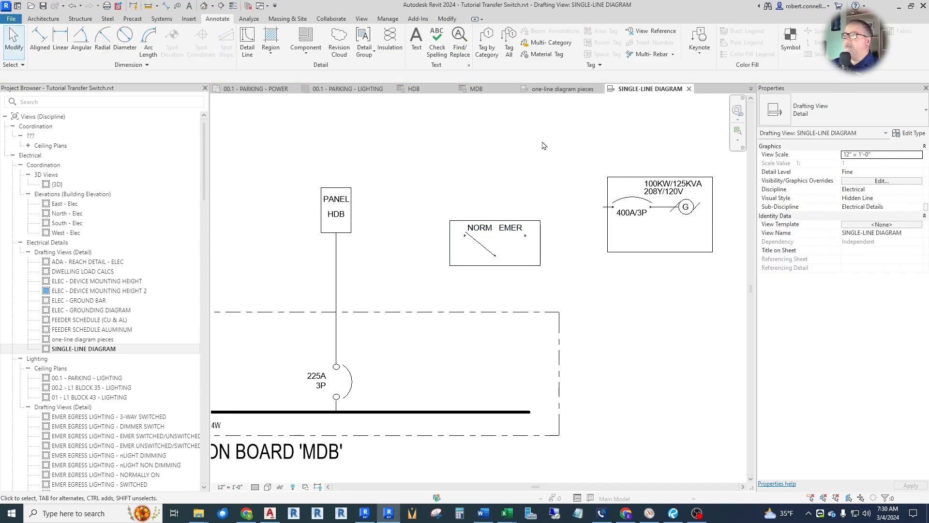
Place a second panel symbol similar to panel HDB, centred at the lower edge of the transfer switch.
right_click(334, 205)
click(364, 317)
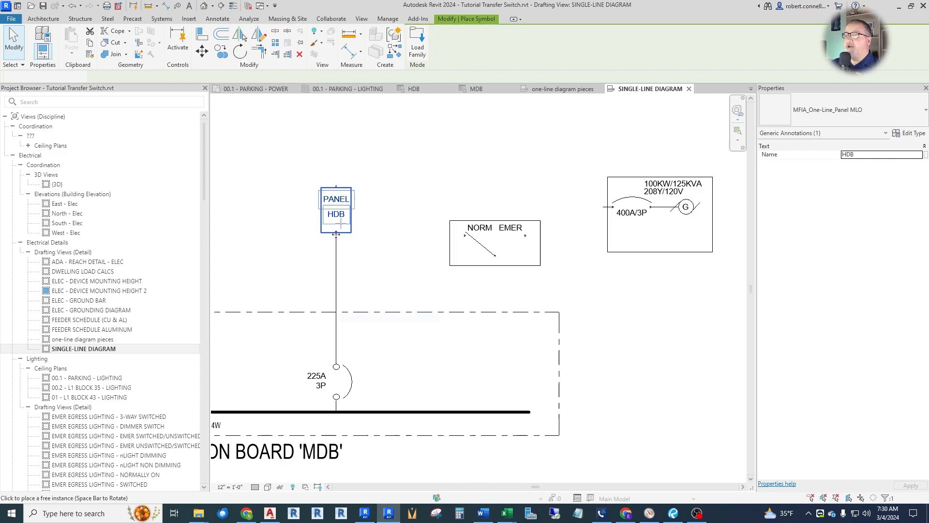
scroll(494, 257, up, 3)
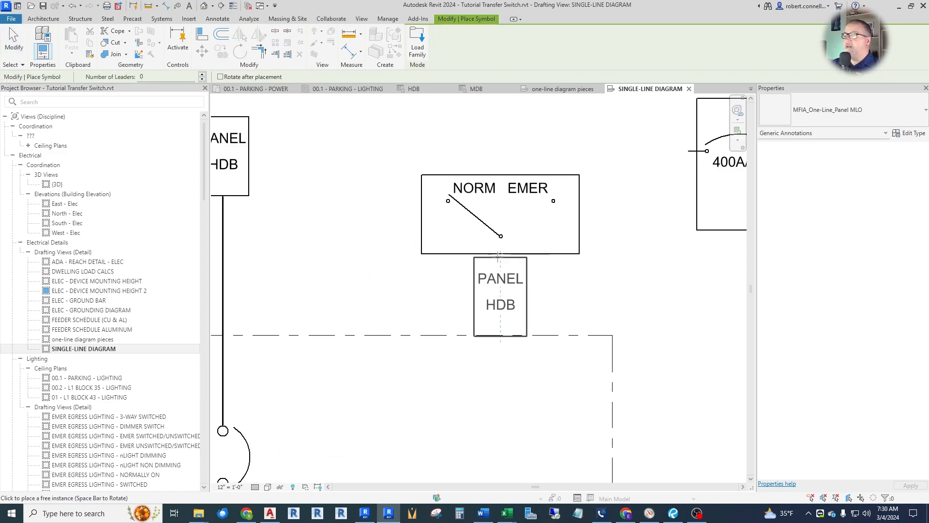
click(500, 245)
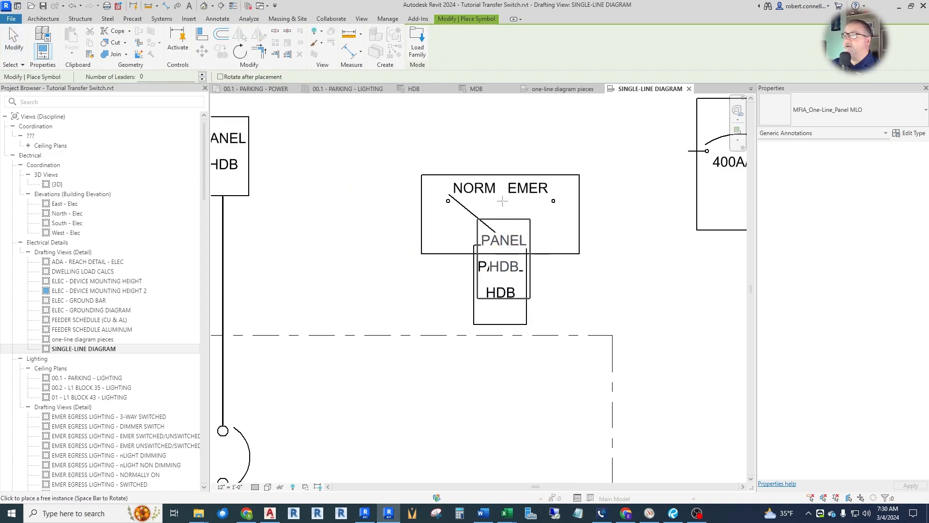
key(Escape)
key(Escape)
Move the transfer switch up clear of the new panel symbol and shift the generator slightly closer to it.
drag(487, 194, 488, 156)
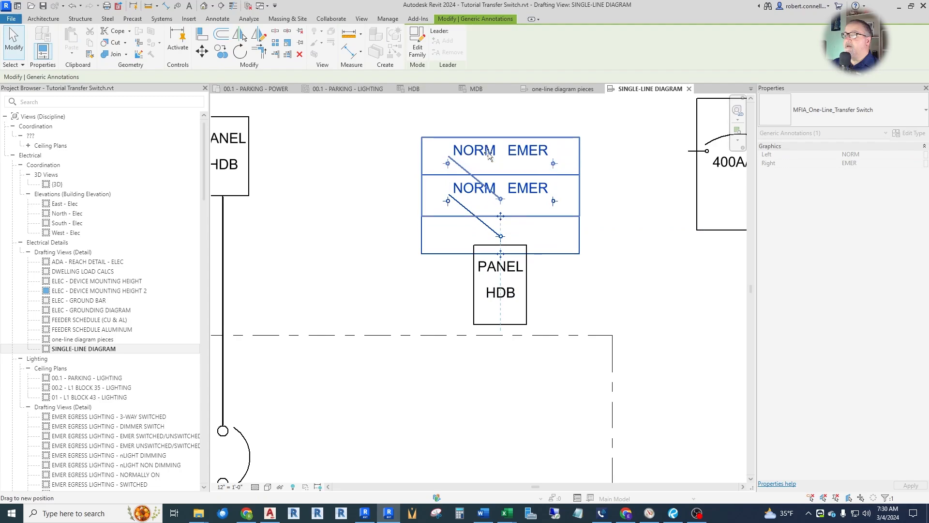
scroll(432, 245, down, 2)
click(627, 176)
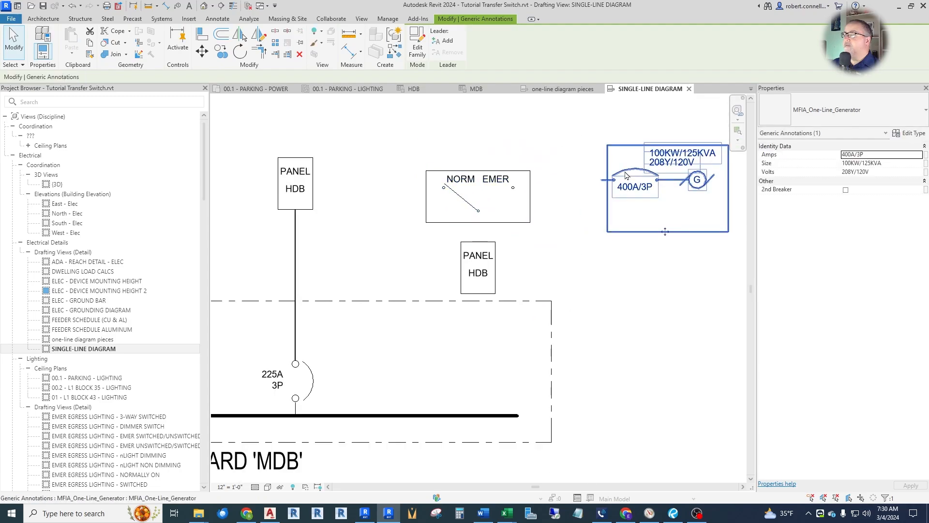
drag(624, 170, 614, 175)
scroll(541, 187, up, 2)
scroll(377, 186, down, 2)
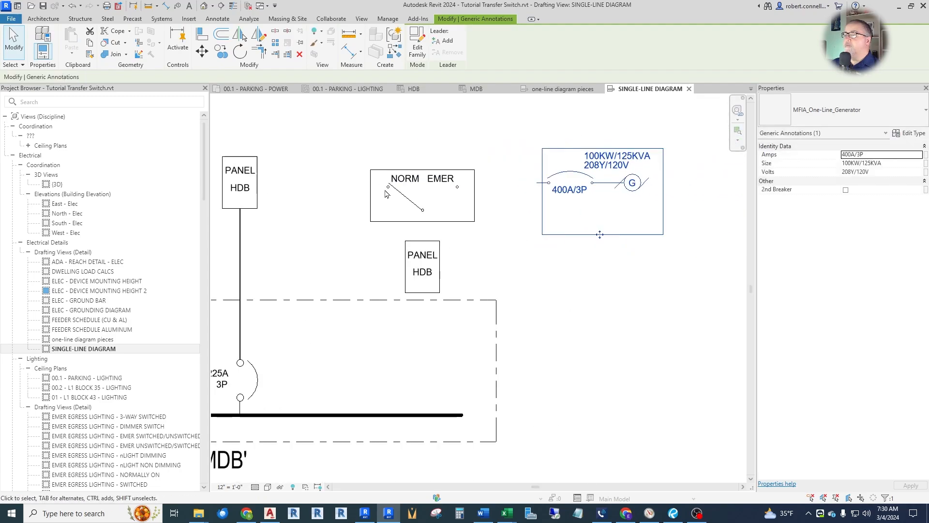
Rename the panel below the transfer switch as E.
click(428, 273)
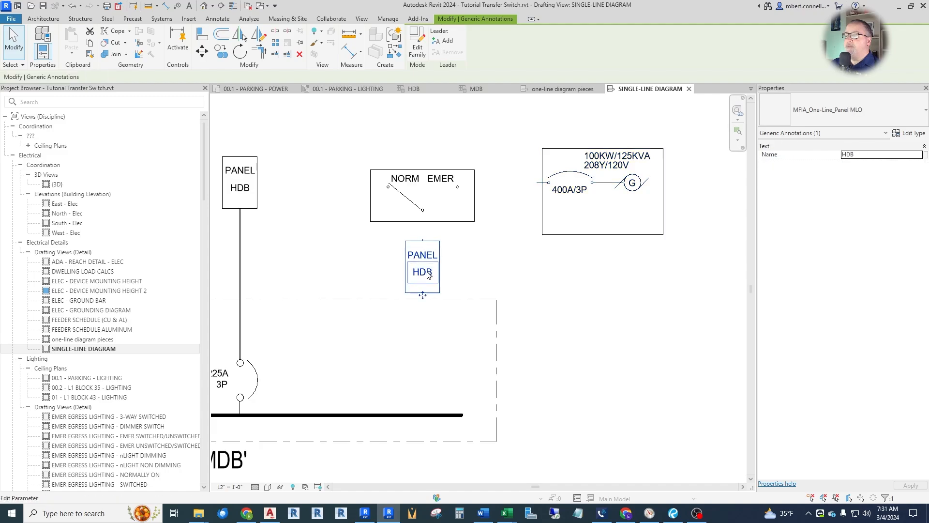
click(427, 272)
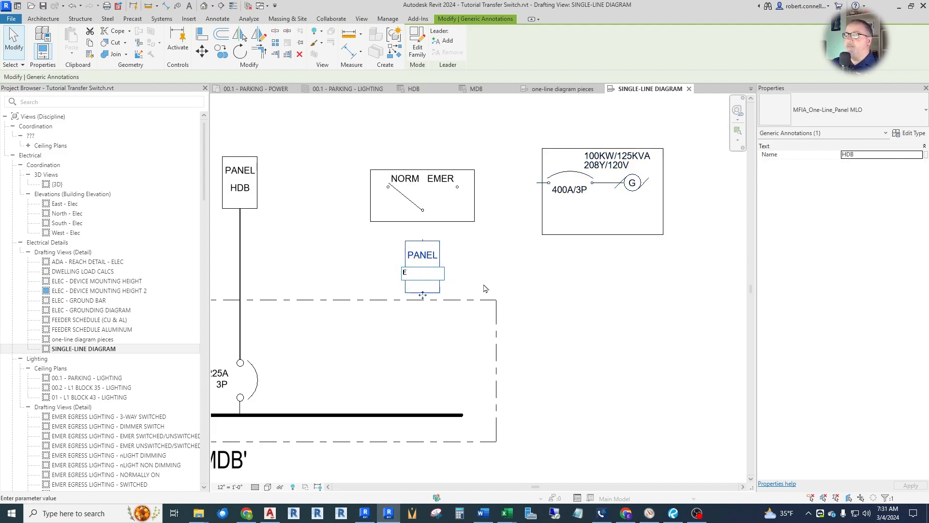
key(Return)
click(526, 318)
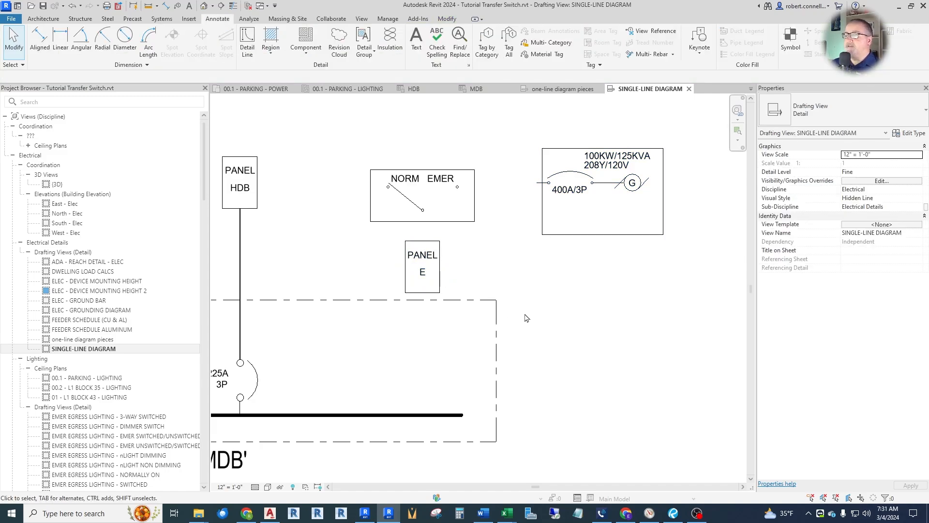
Relabel the transfer switch's two source positions as UTIL and GEN.
scroll(415, 185, up, 2)
click(415, 185)
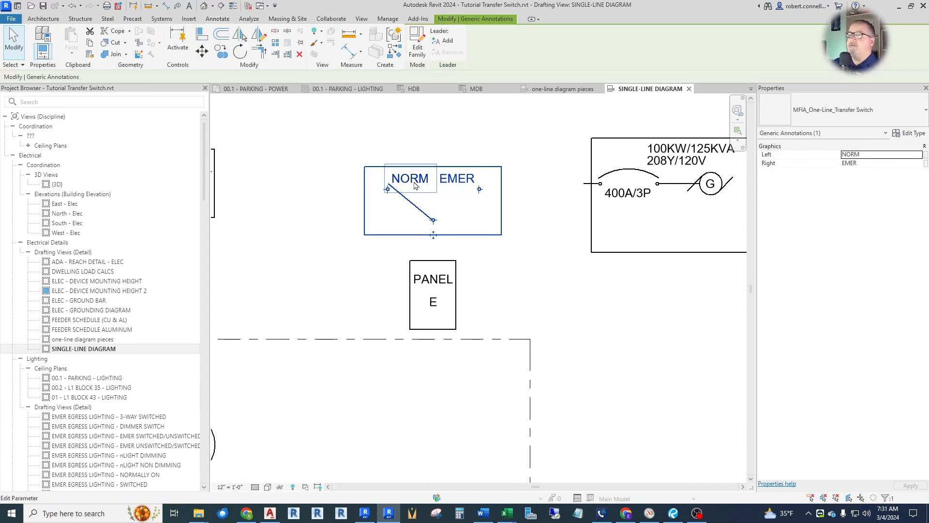
click(415, 185)
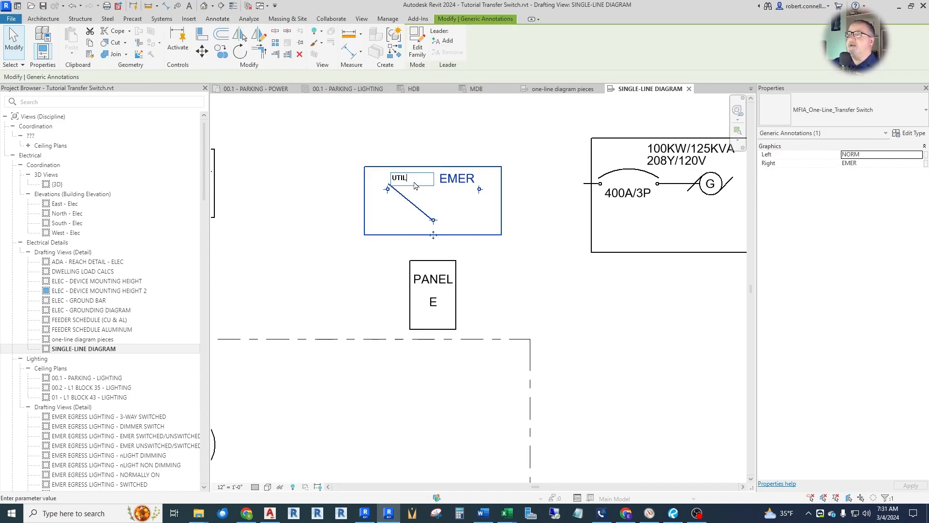
key(Return)
click(458, 180)
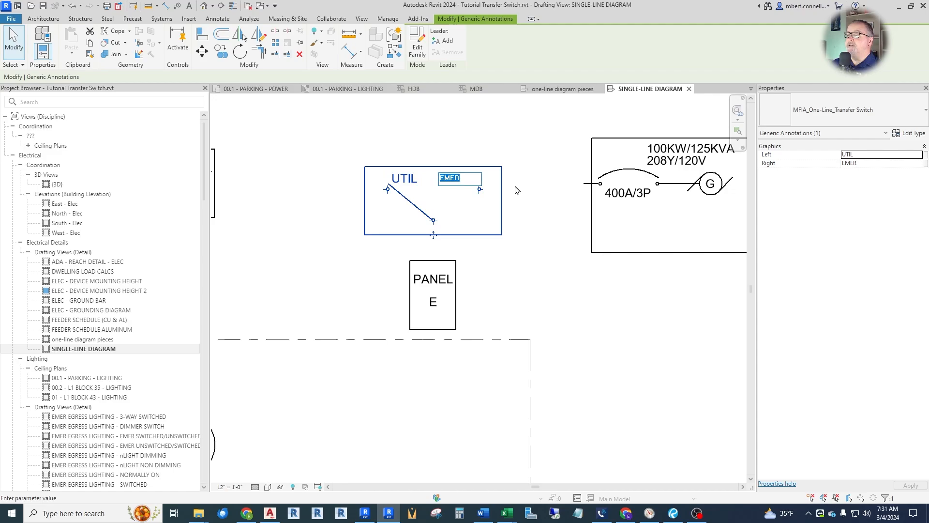
click(514, 187)
click(518, 210)
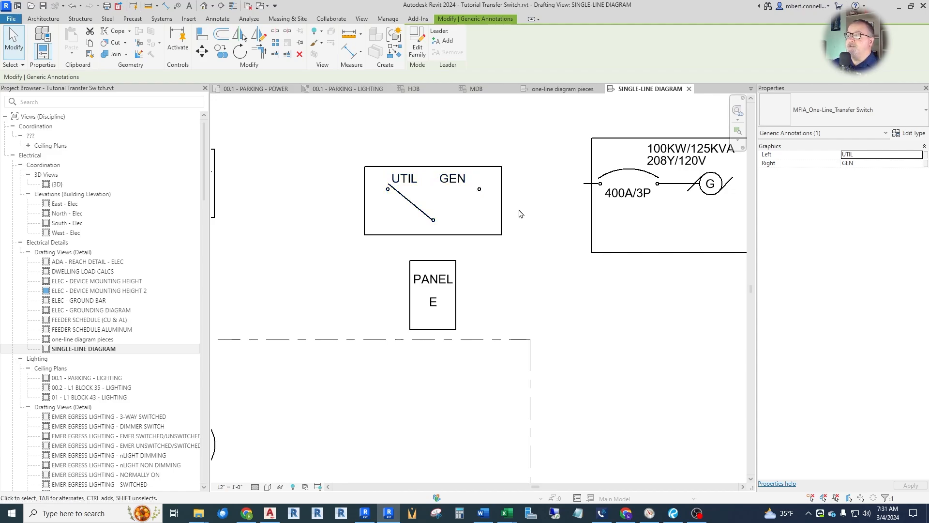
scroll(547, 319, down, 2)
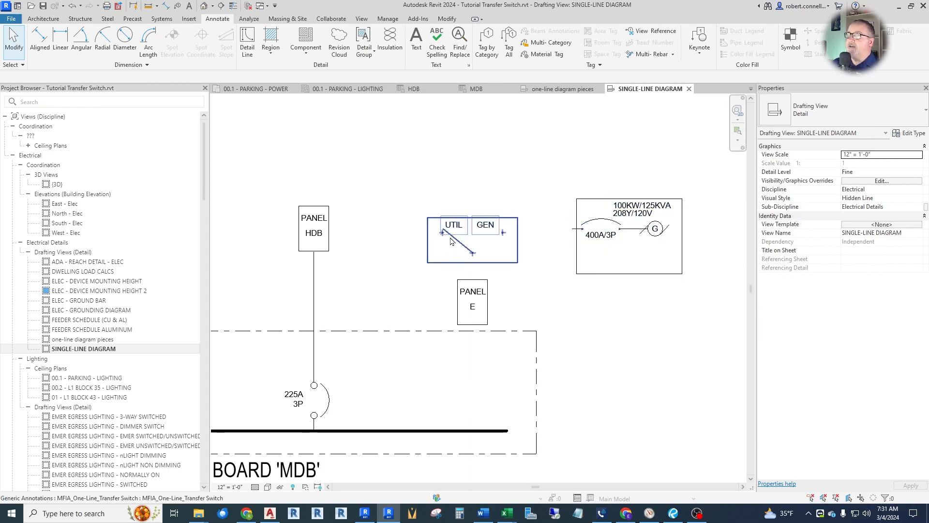
scroll(453, 239, up, 2)
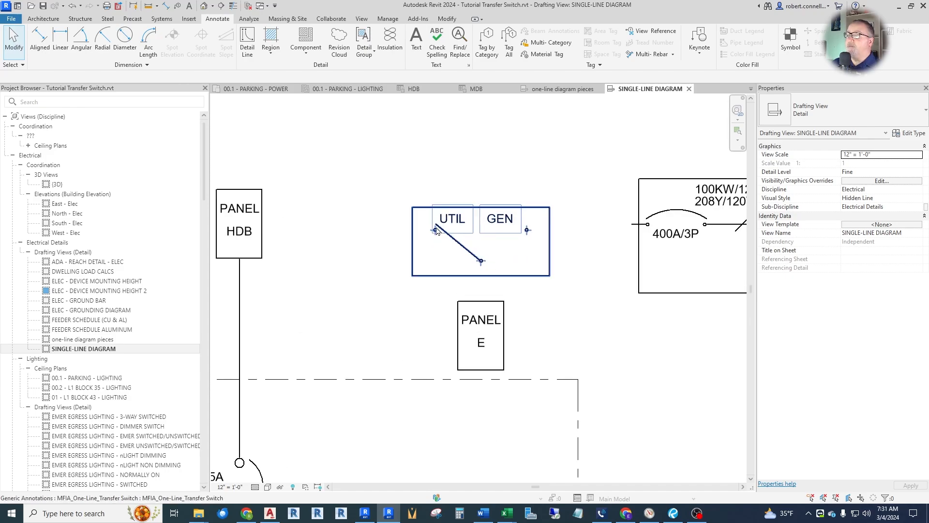
key(m)
key(m)
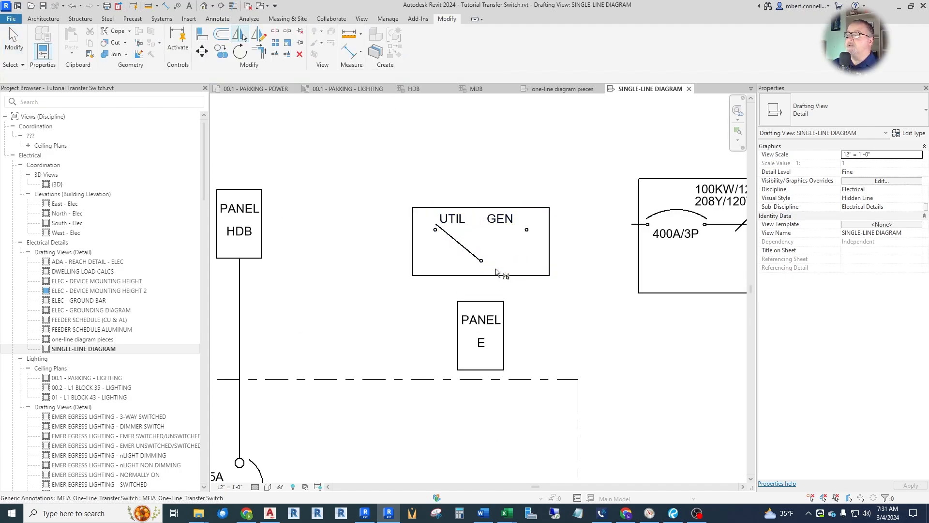
scroll(498, 252, up, 1)
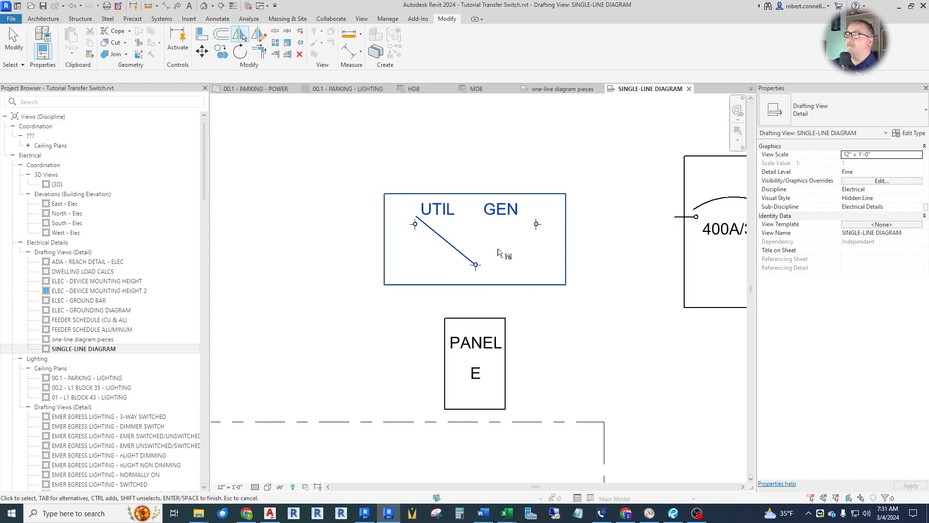
key(Escape)
Draw a detail line in the <Centerline> style from the transfer switch's common terminal to its GEN terminal.
click(216, 20)
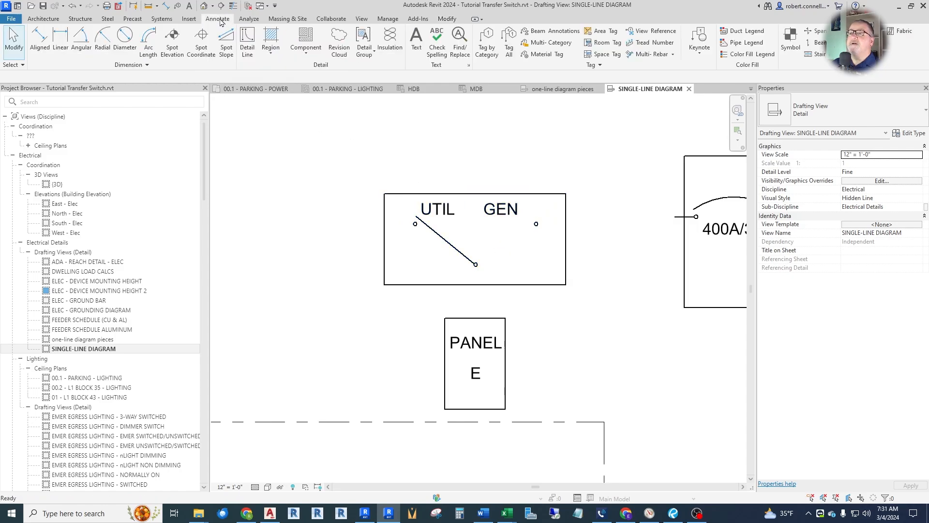
click(248, 43)
scroll(523, 283, up, 2)
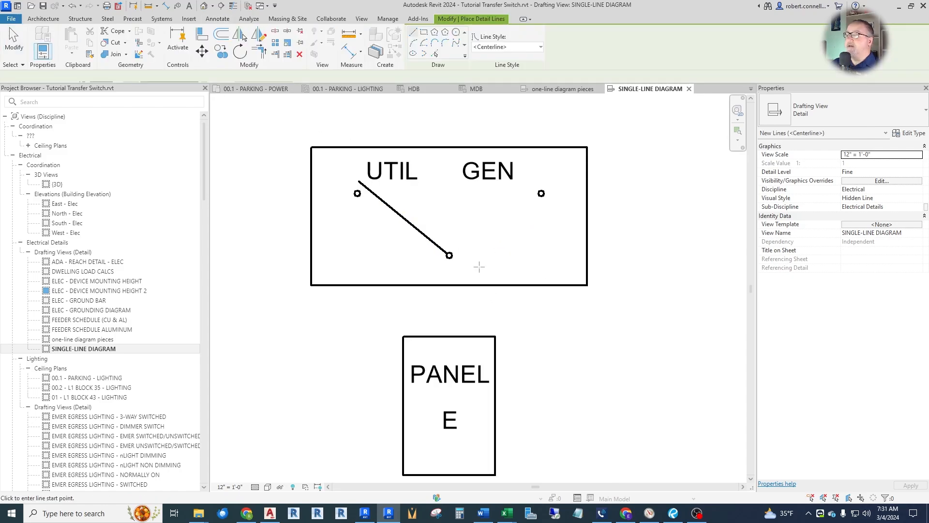
click(449, 255)
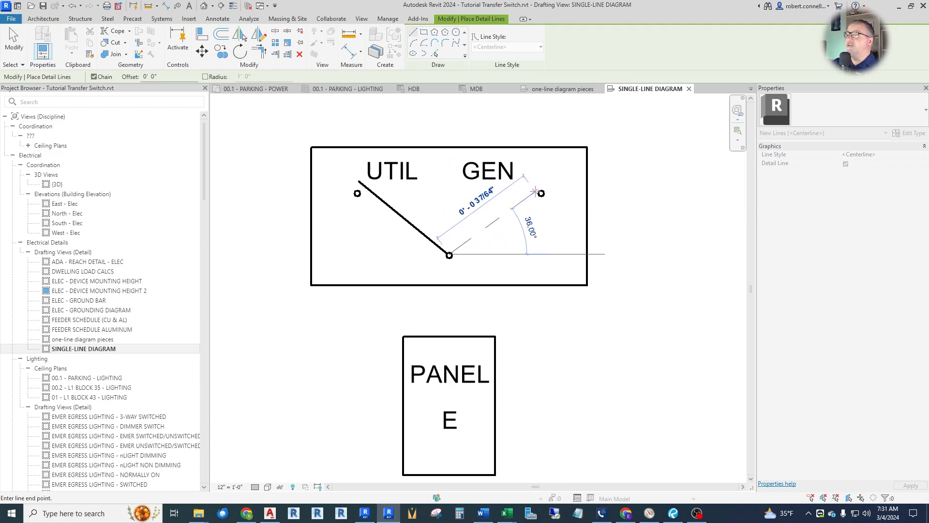
click(540, 190)
key(Escape)
key(Escape)
scroll(492, 221, down, 1)
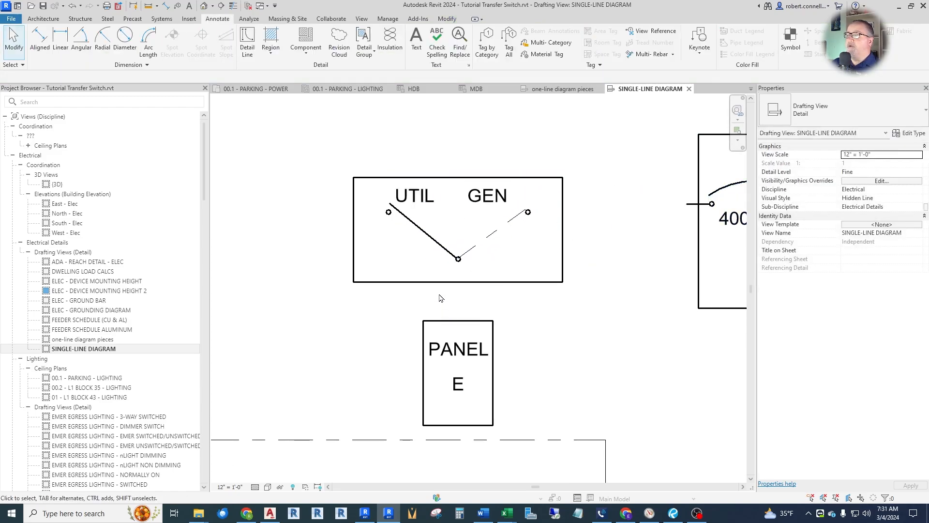
scroll(469, 273, down, 1)
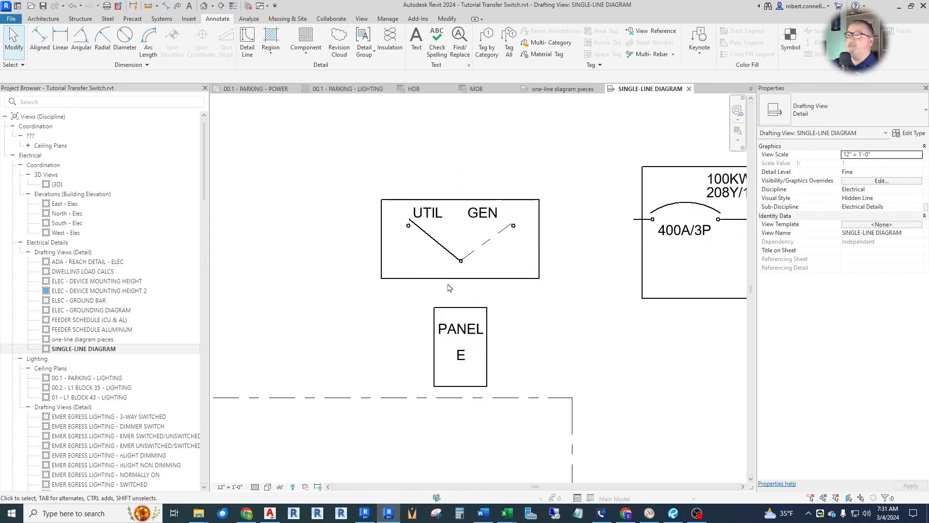
Draw a detail line in the <Medium Lines> style from the transfer switch's common terminal straight down to the top of panel E.
click(247, 41)
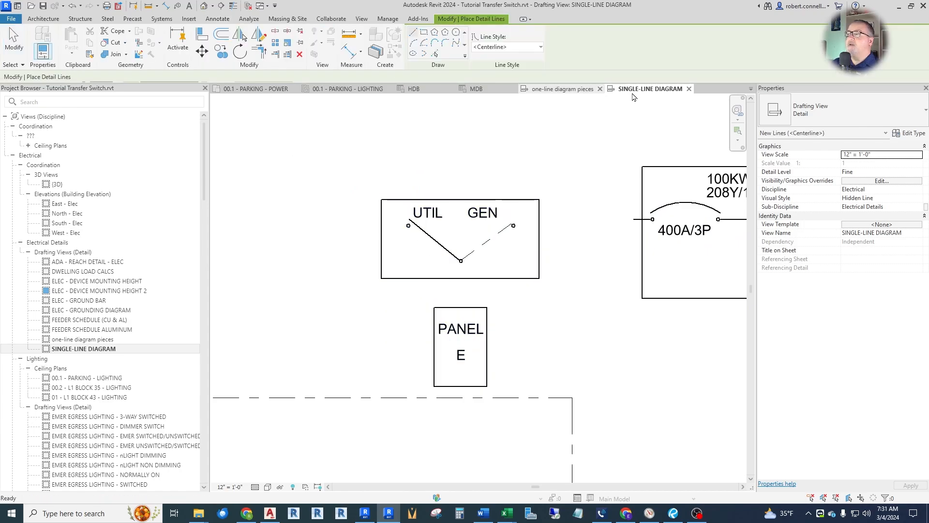
click(540, 48)
scroll(499, 216, down, 2)
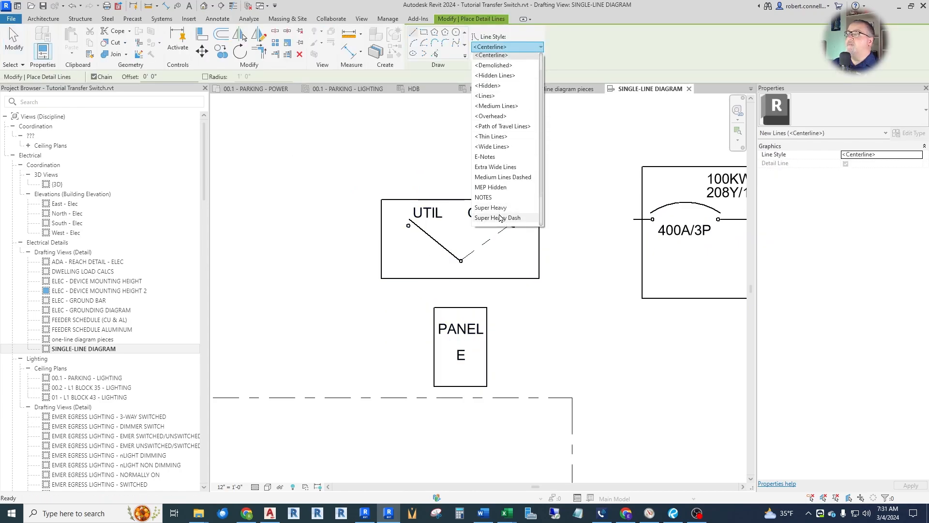
click(496, 68)
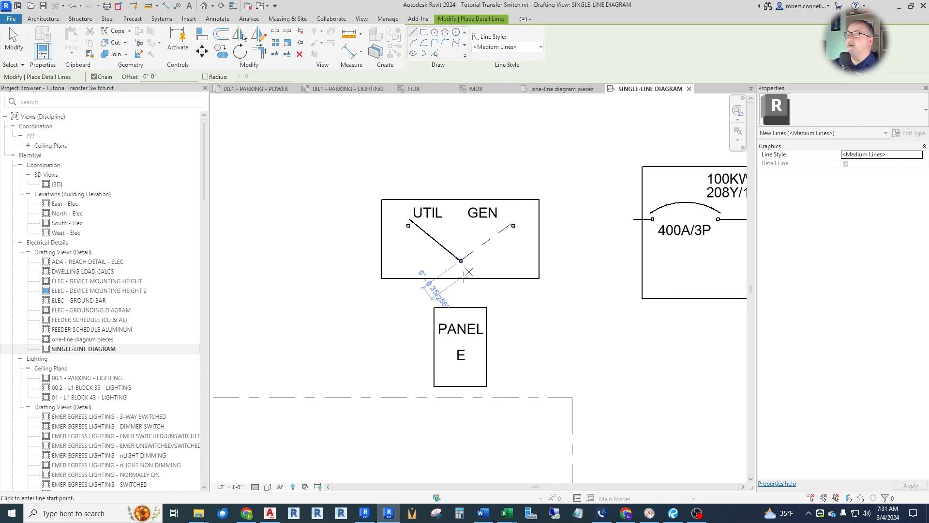
scroll(457, 283, up, 2)
scroll(462, 258, up, 3)
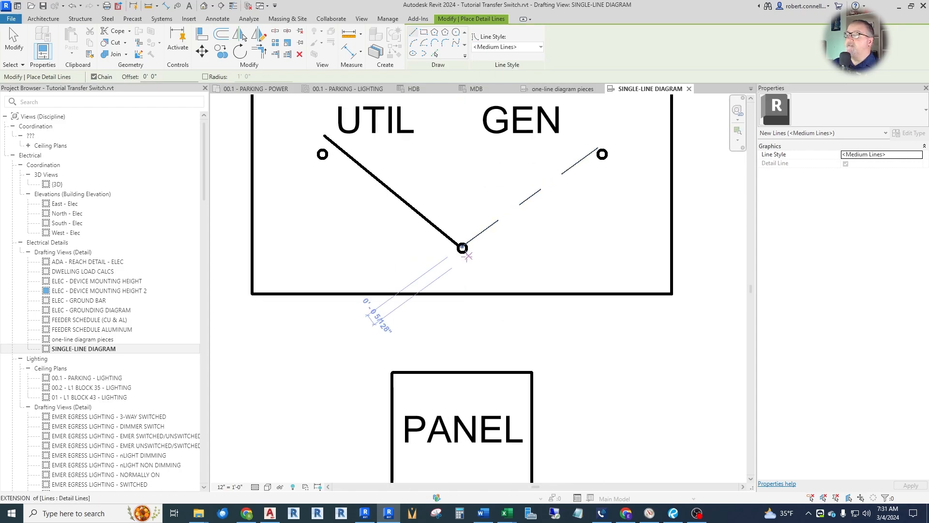
click(462, 248)
click(462, 371)
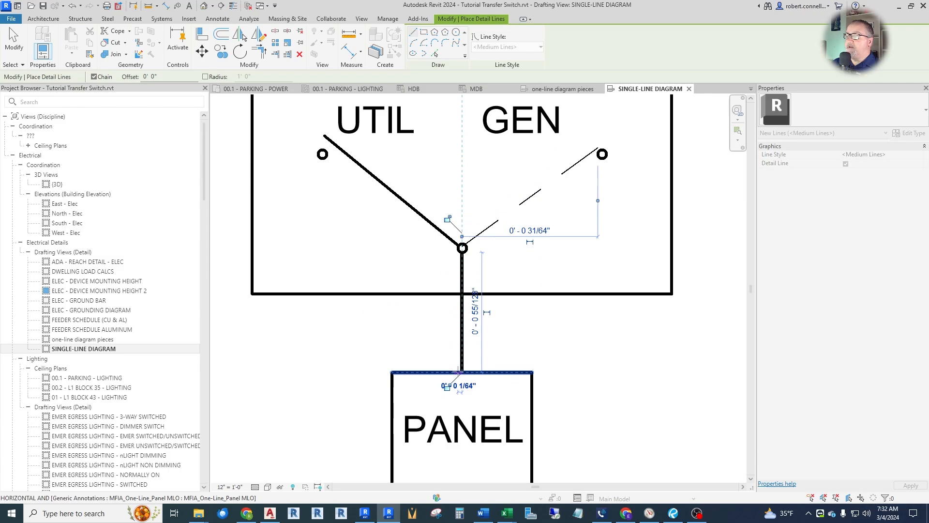
scroll(405, 343, down, 2)
scroll(406, 320, down, 2)
key(Escape)
Draw a horizontal <Medium Lines> detail line from the transfer switch's GEN terminal to the generator breaker's incoming lead.
scroll(425, 300, down, 1)
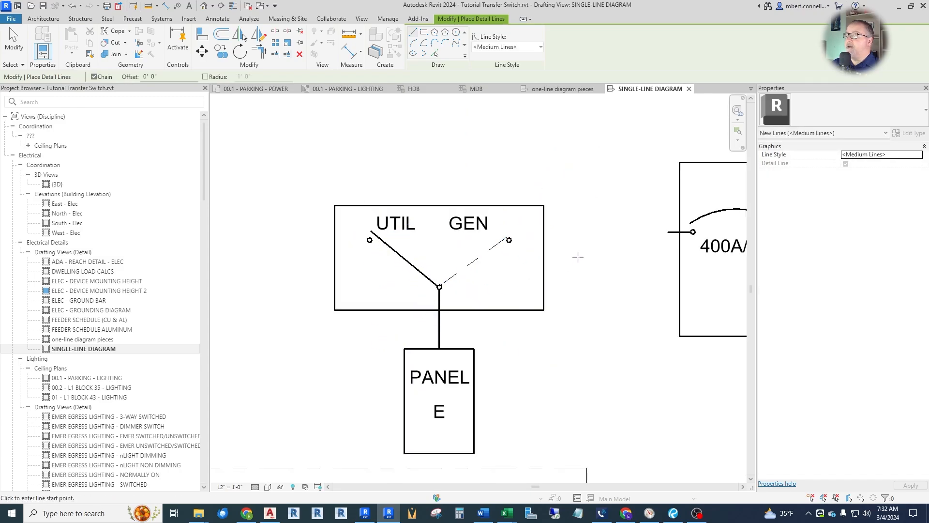
scroll(547, 239, up, 2)
click(472, 239)
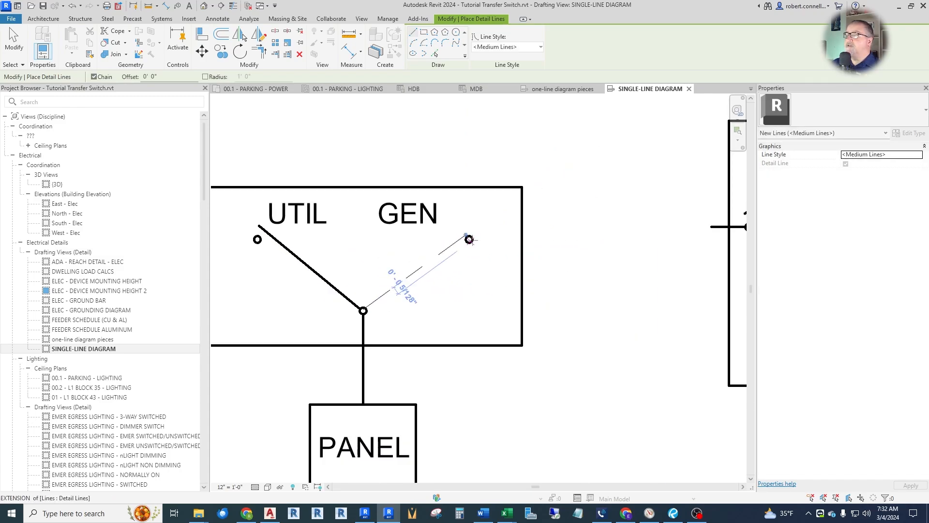
scroll(469, 239, down, 1)
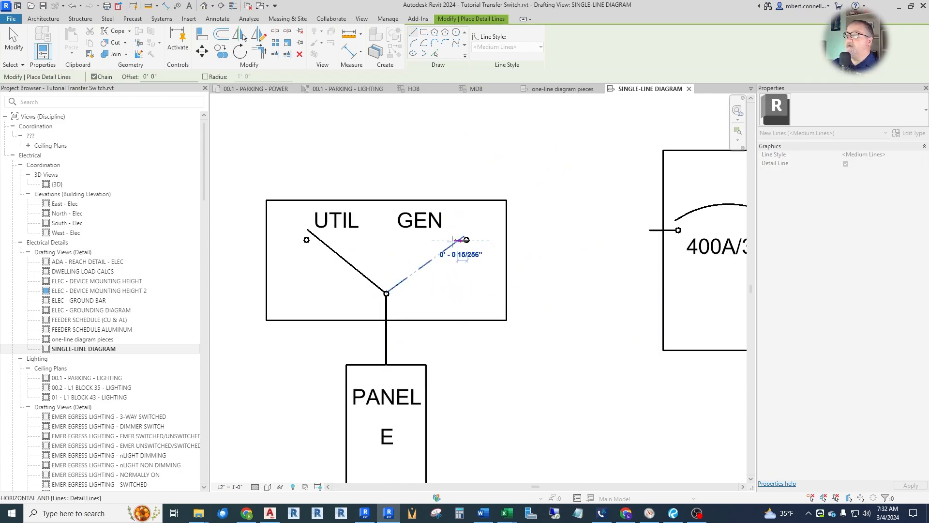
click(649, 241)
scroll(469, 256, down, 3)
key(Escape)
key(Escape)
Shift the generator symbol slightly down so its breaker lead lines up with the line from the GEN terminal.
scroll(658, 253, up, 4)
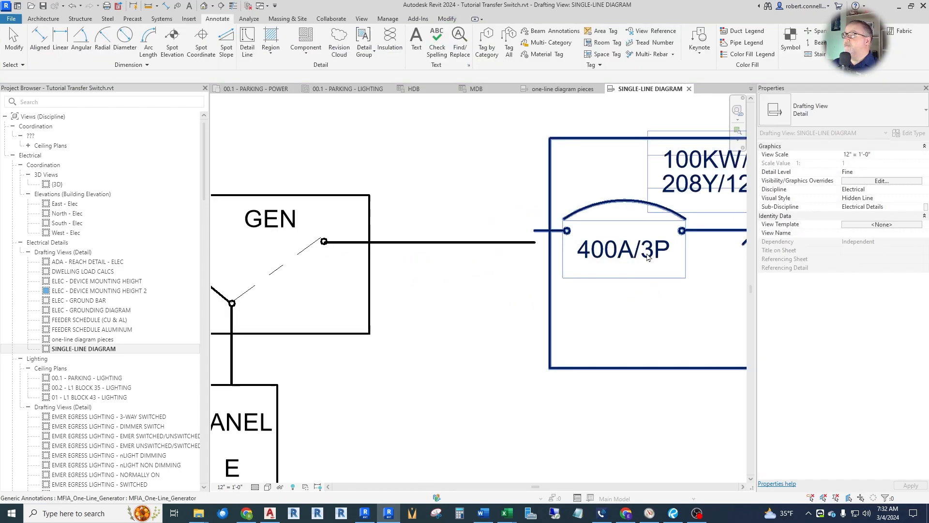
click(631, 257)
scroll(631, 257, down, 1)
click(508, 266)
scroll(508, 266, down, 2)
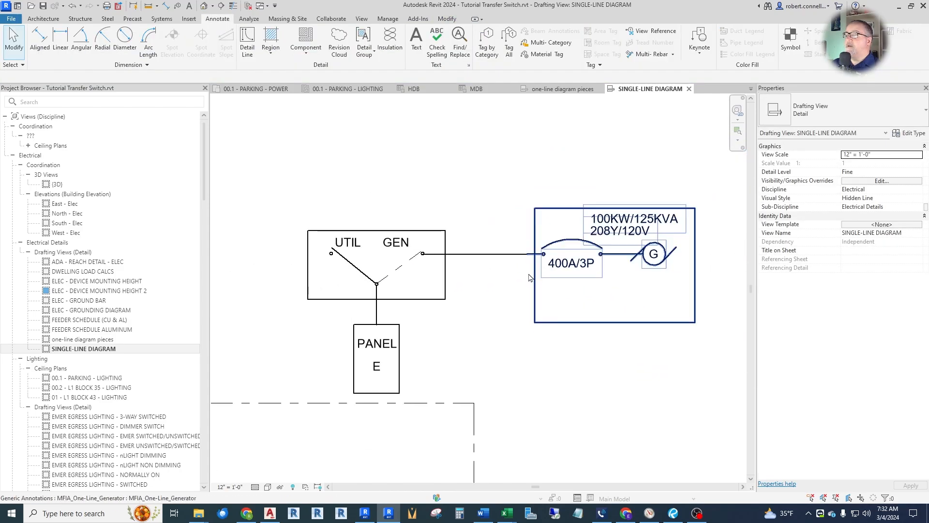
scroll(550, 287, down, 1)
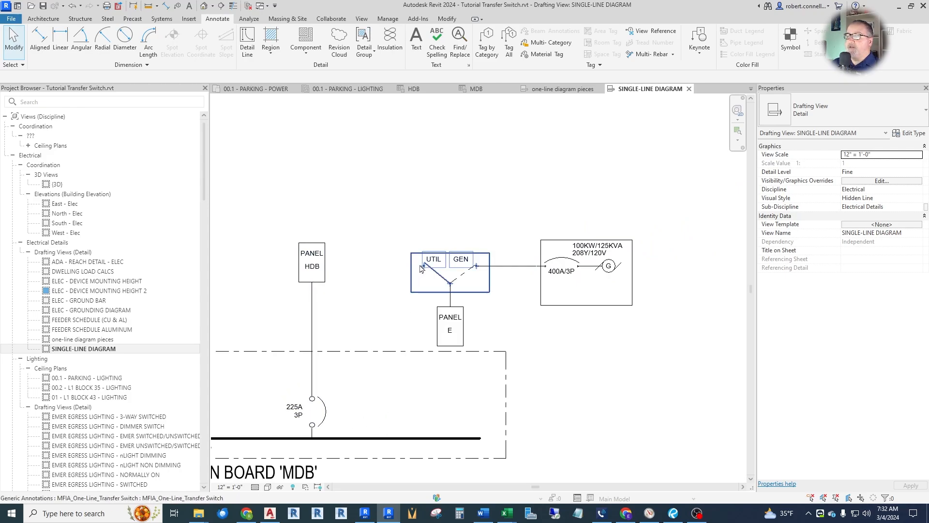
scroll(426, 310, up, 1)
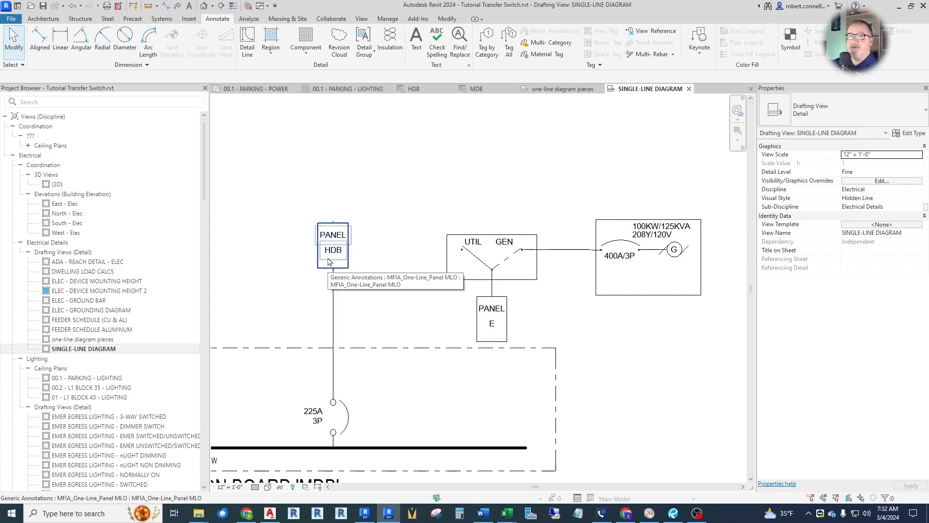
scroll(481, 298, down, 4)
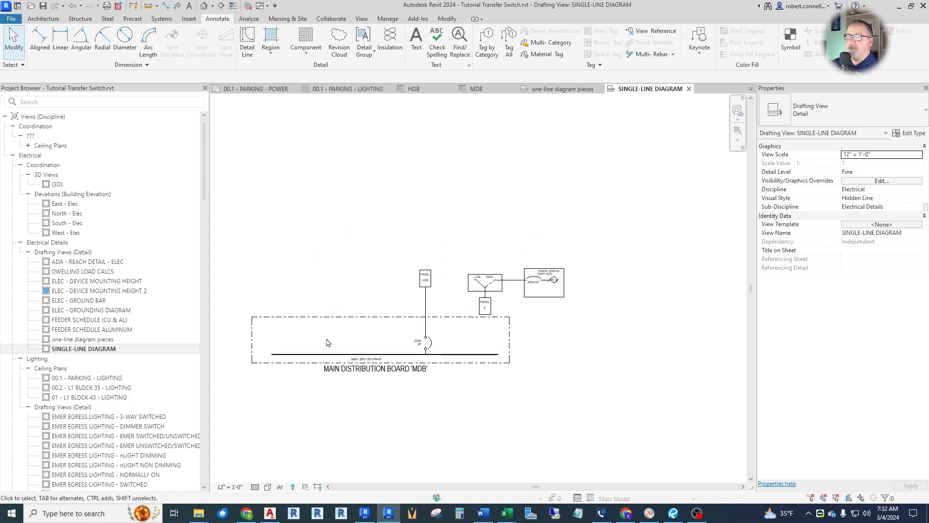
scroll(437, 337, up, 2)
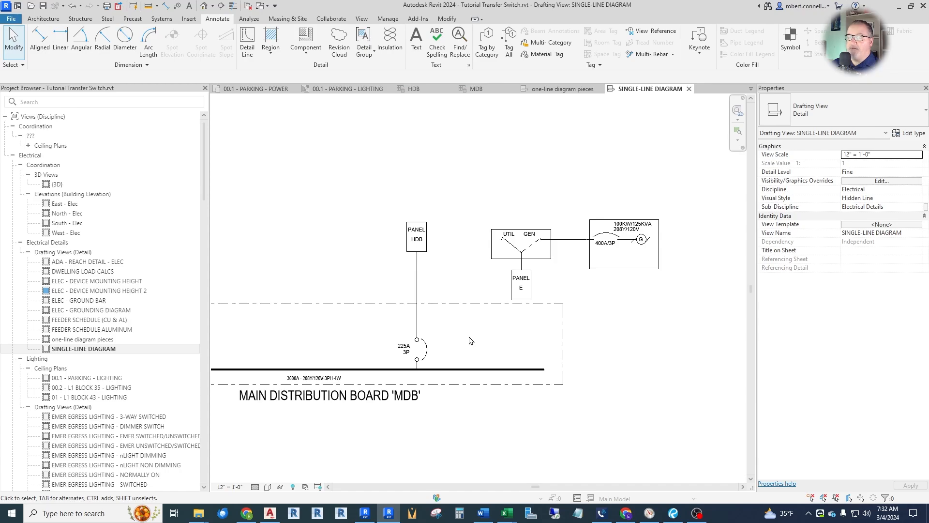
Place a copy of the subfeed breaker symbol from the one-line diagram pieces view inside the lower part of panel HDB on the single-line diagram.
scroll(464, 252, up, 2)
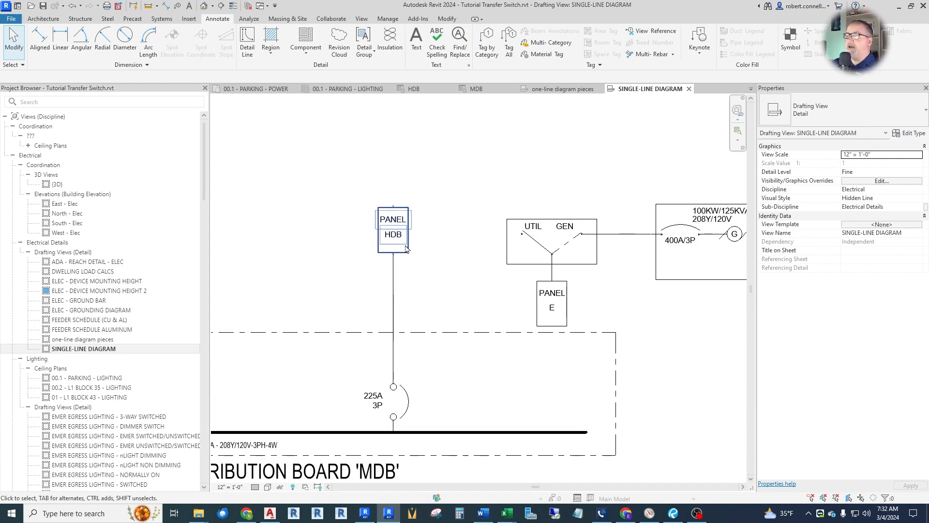
scroll(409, 246, up, 2)
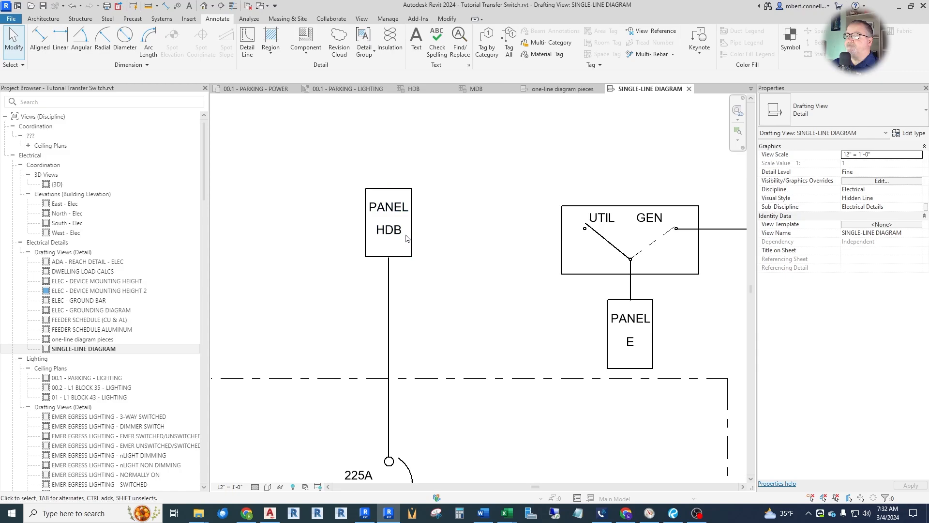
click(557, 90)
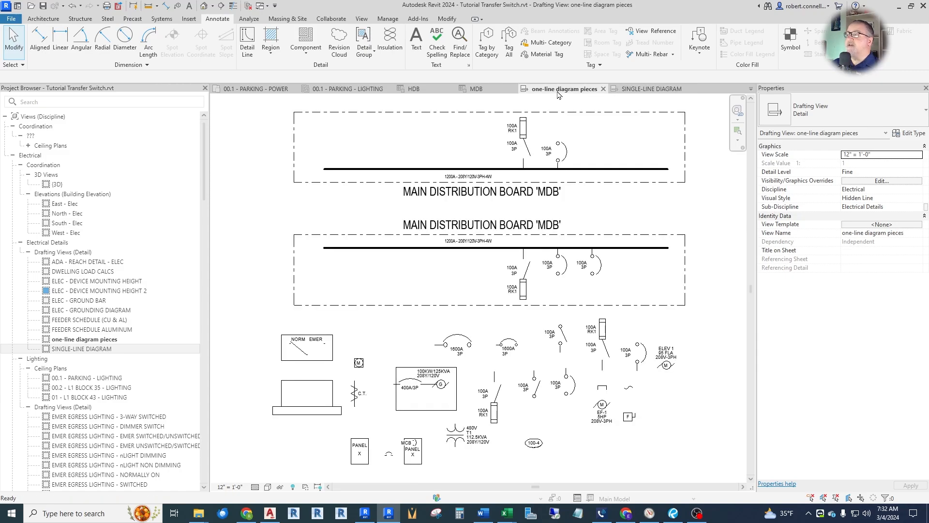
scroll(390, 470, up, 4)
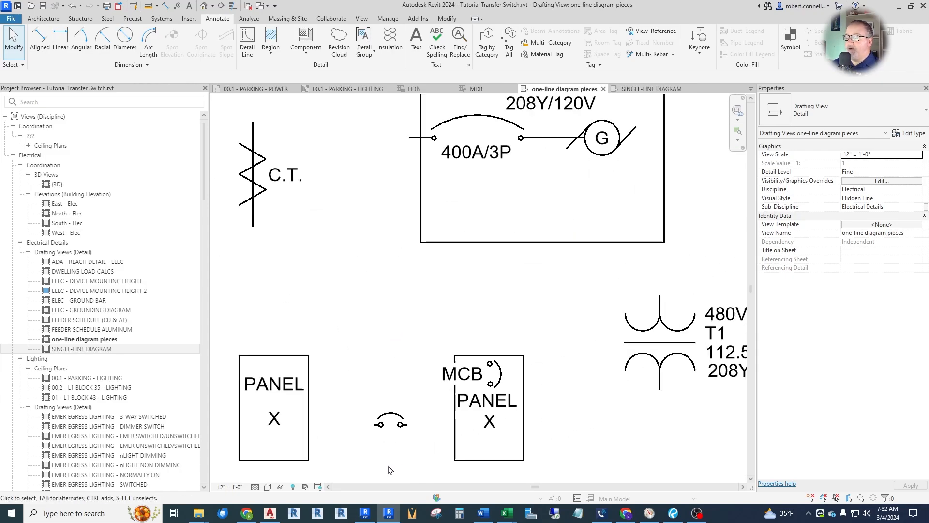
right_click(390, 416)
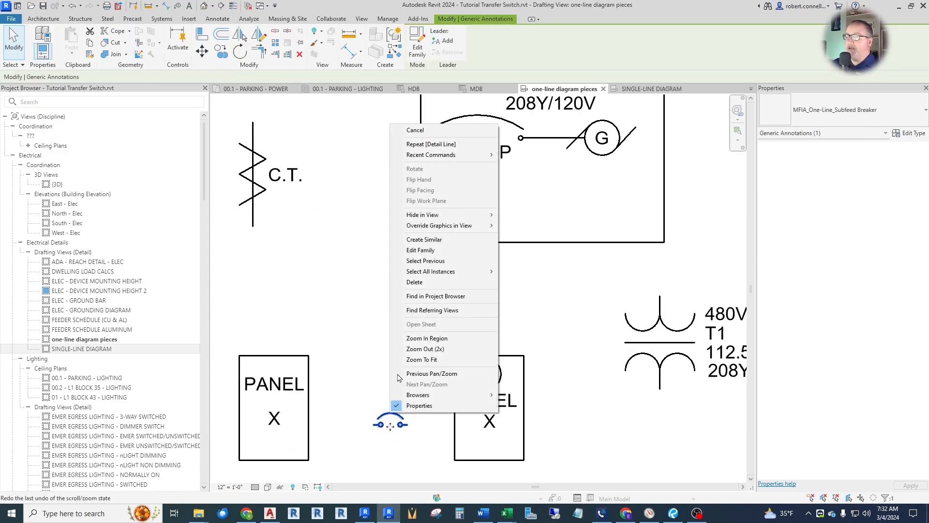
click(424, 239)
click(641, 89)
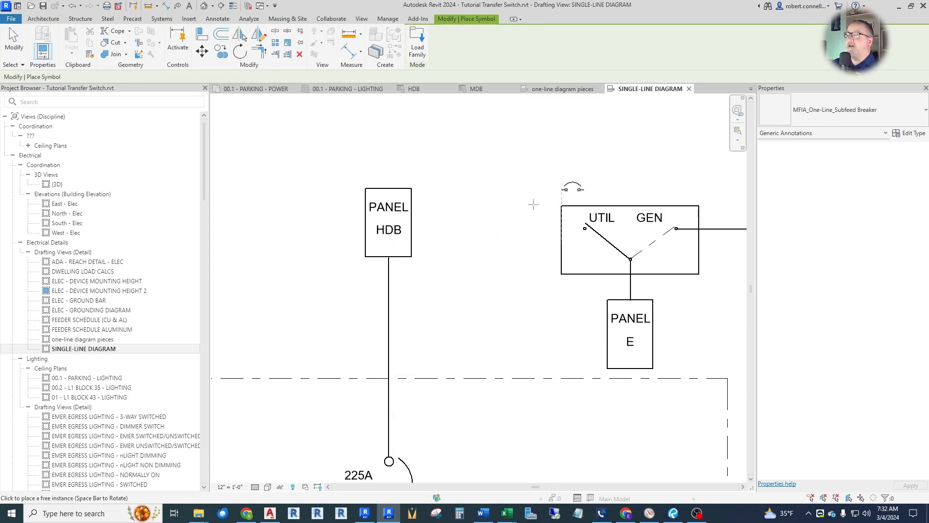
scroll(419, 245, up, 5)
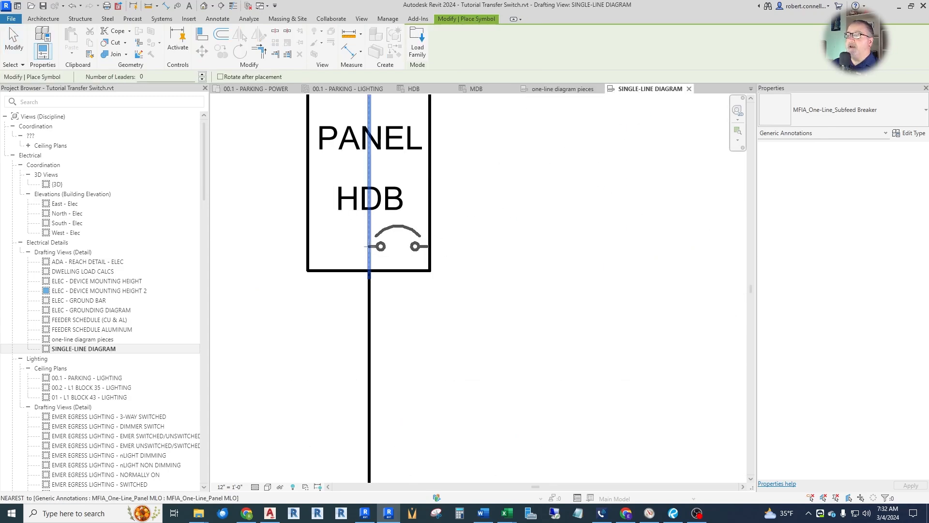
click(372, 245)
scroll(334, 271, down, 2)
scroll(320, 277, down, 2)
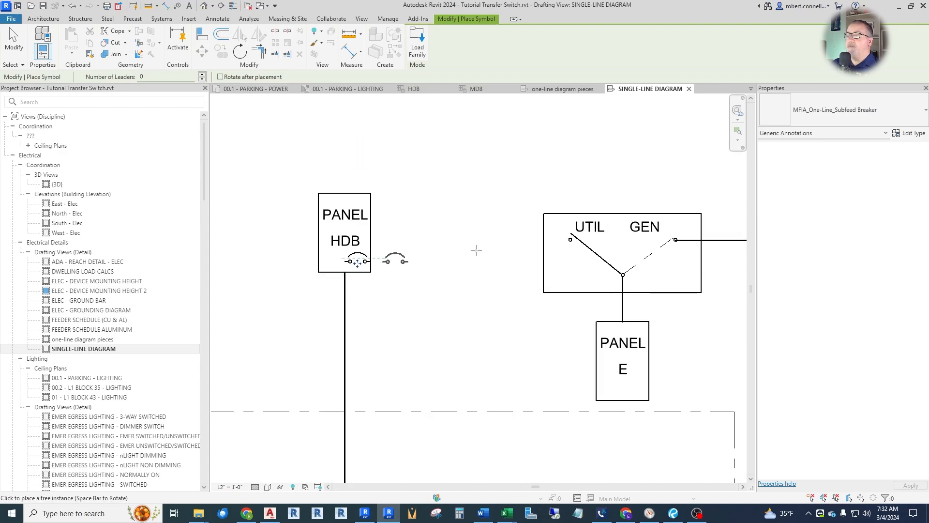
key(Escape)
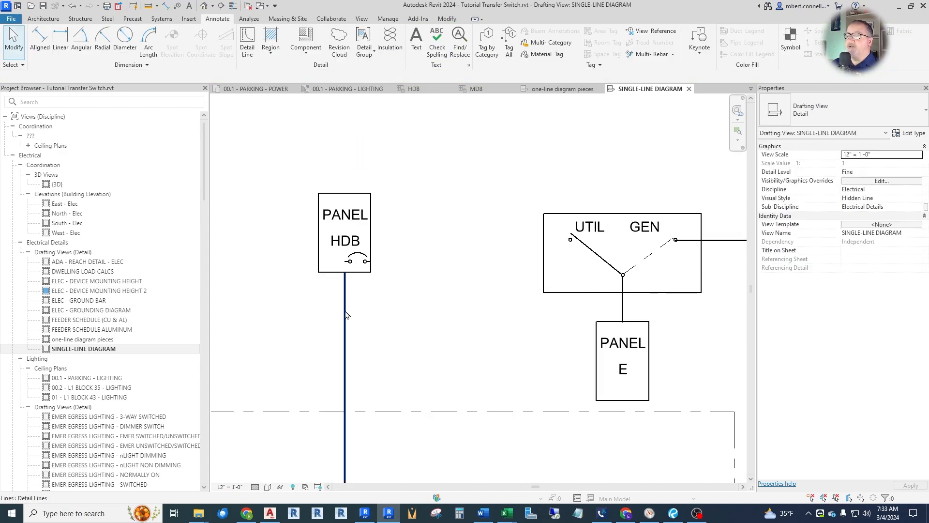
Draw a stepped <Medium Lines> feeder from panel HDB's subfeed breaker across, up 13/64", and across to the transfer switch's UTIL terminal.
right_click(343, 312)
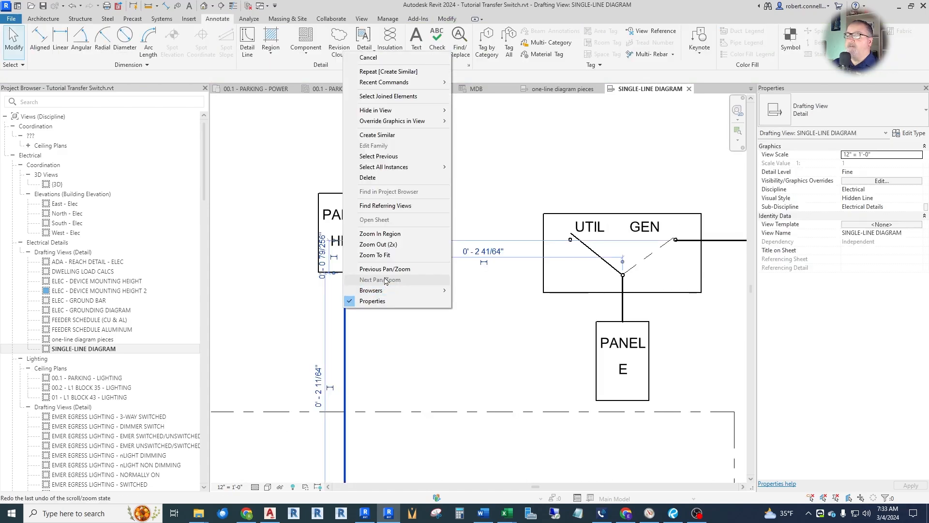
click(382, 135)
scroll(388, 272, up, 1)
click(365, 261)
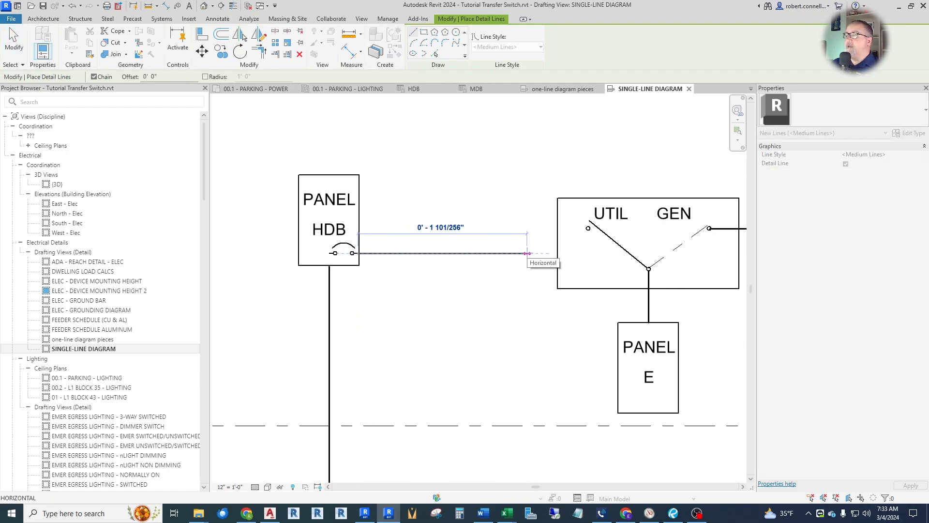
click(491, 253)
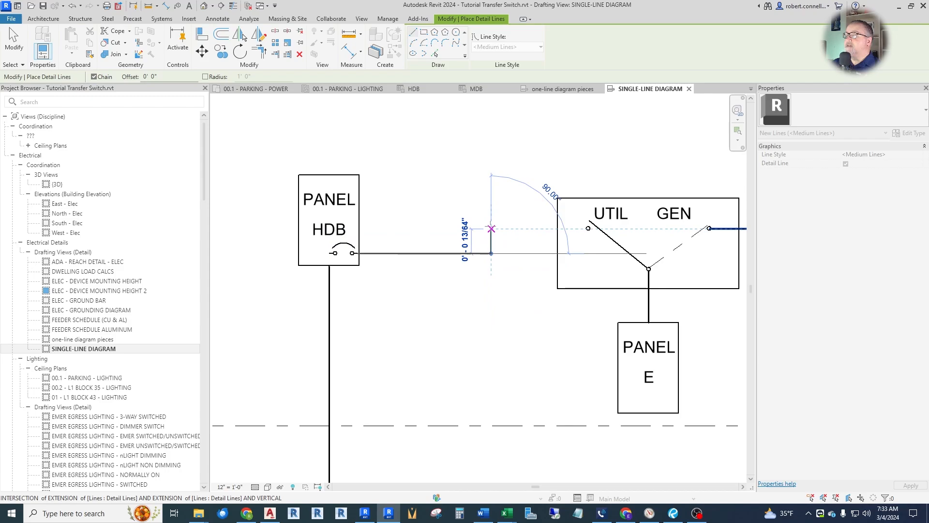
click(491, 228)
click(586, 228)
key(Escape)
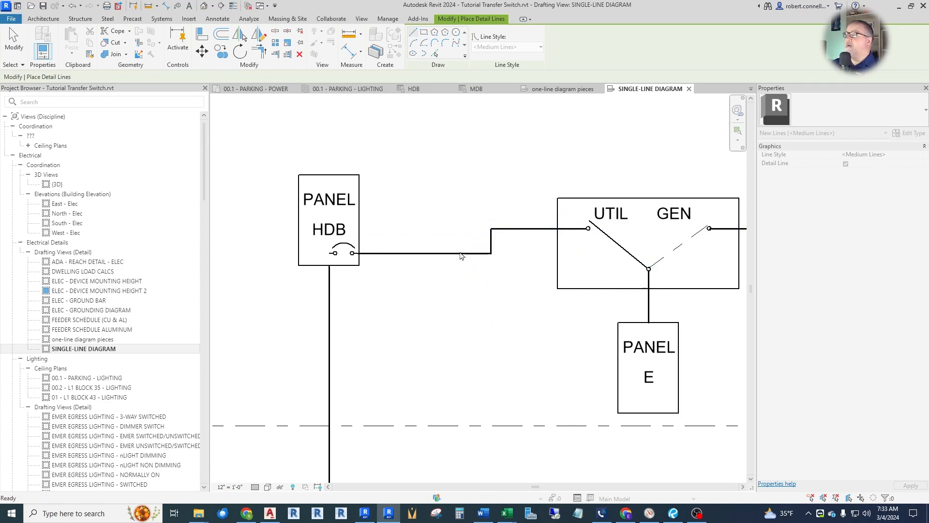
key(Escape)
Delete the dashed detail line between the transfer switch's common terminal and its GEN terminal.
scroll(600, 233, up, 4)
scroll(345, 213, down, 3)
scroll(411, 269, down, 4)
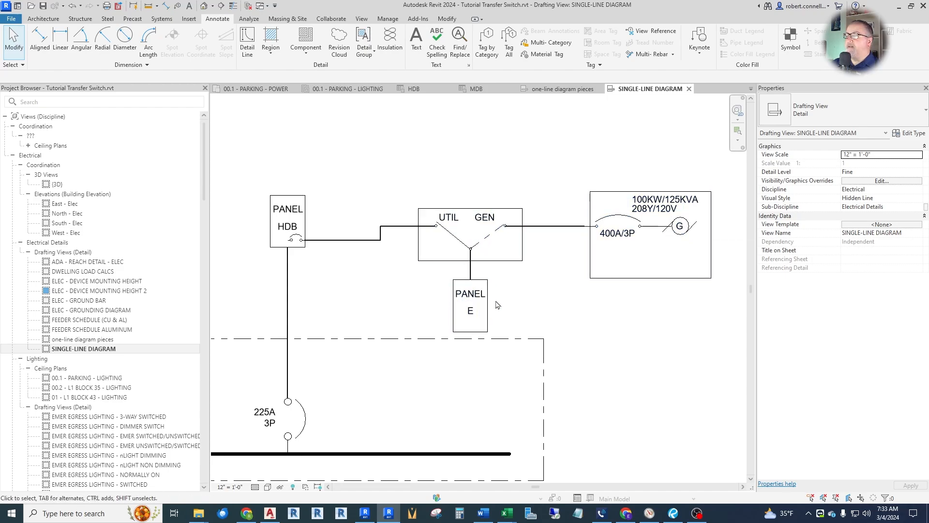
click(490, 235)
key(Delete)
Set the generator symbol's breaker rating to 100A/3P.
scroll(707, 227, up, 2)
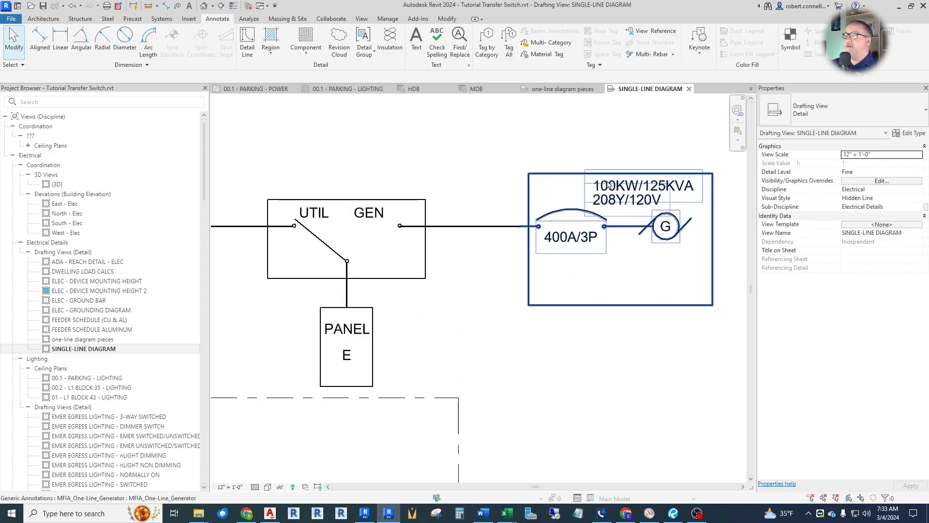
click(583, 246)
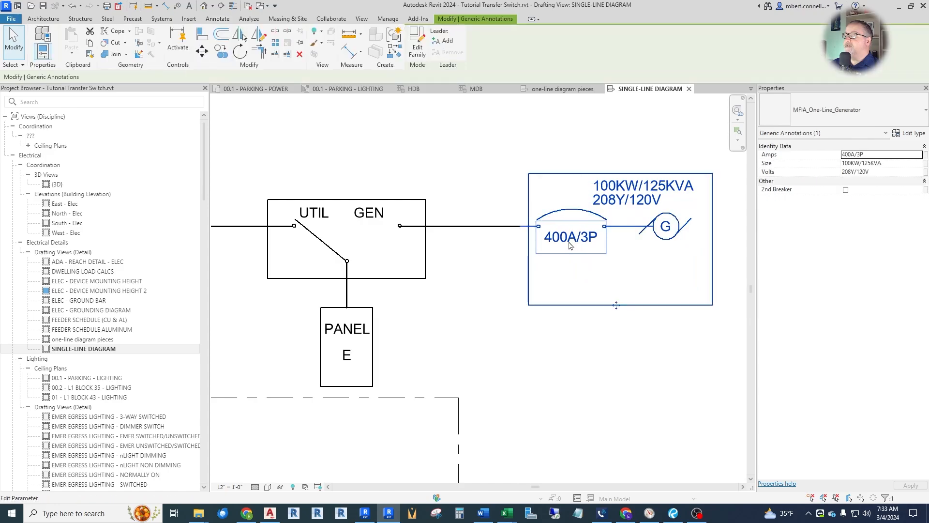
click(574, 238)
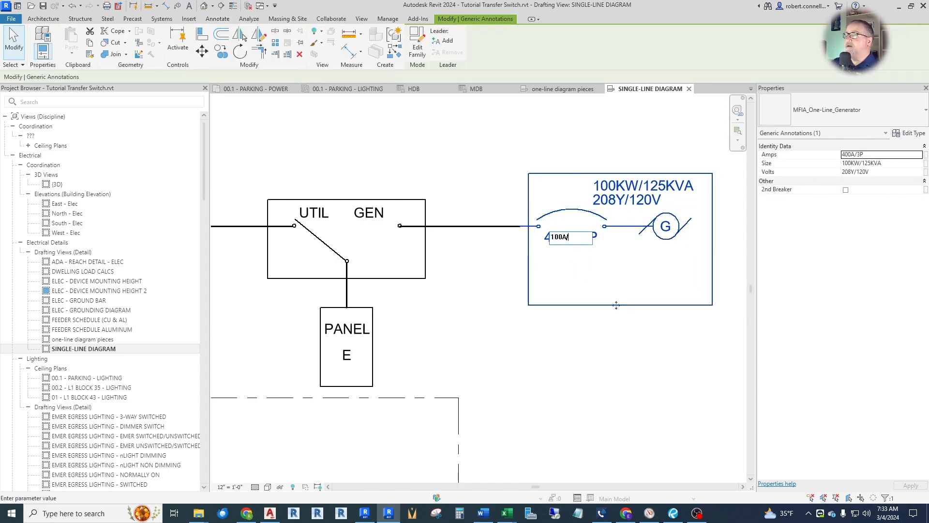
click(582, 253)
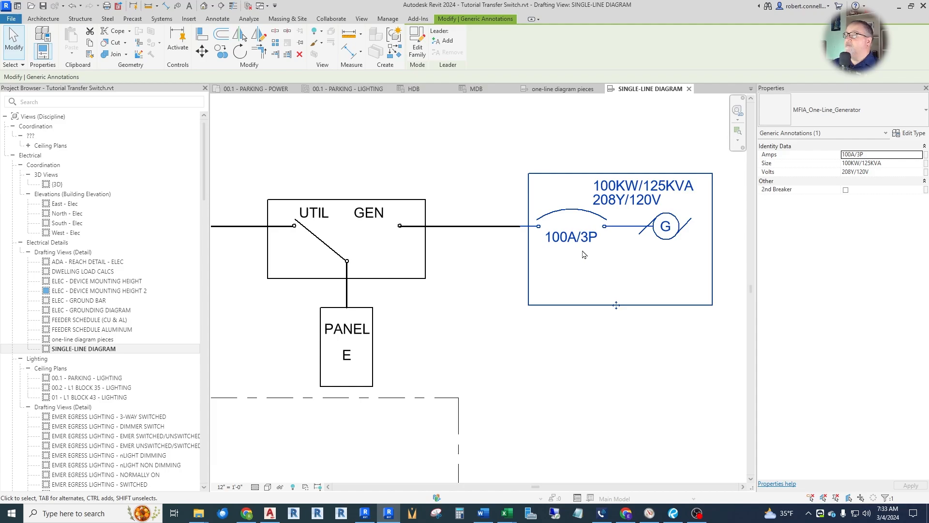
Set the generator symbol's size label to 25KW/30KVA.
click(618, 188)
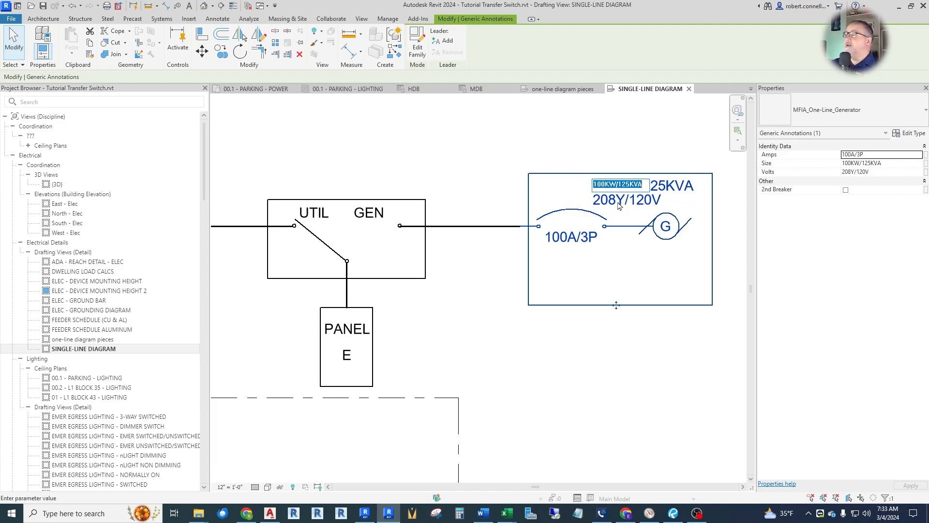
text(25KW/)
drag(604, 184, 695, 195)
text(30)
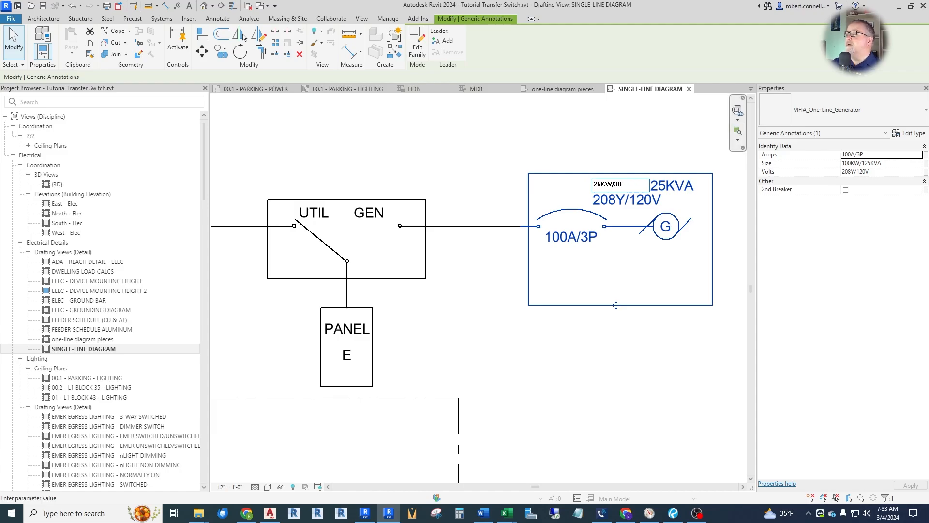
text(KVA)
click(695, 196)
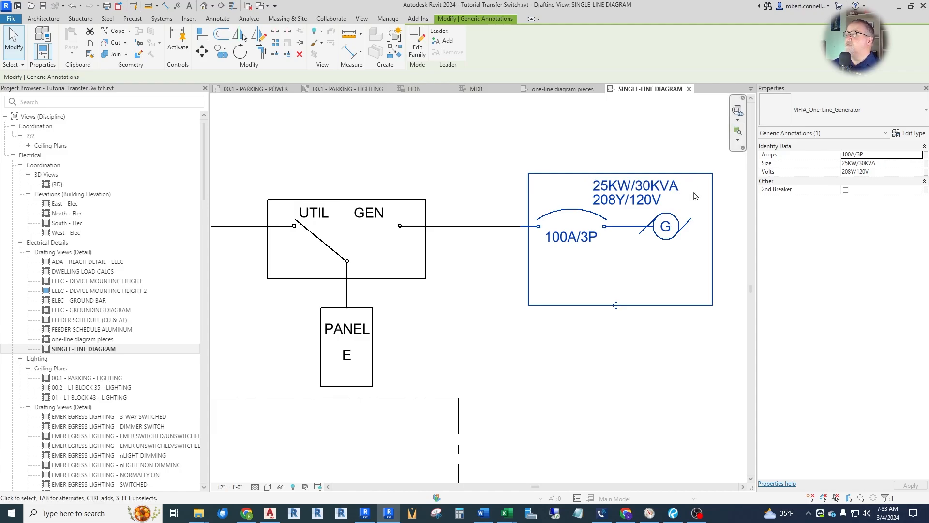
click(695, 196)
scroll(704, 283, down, 2)
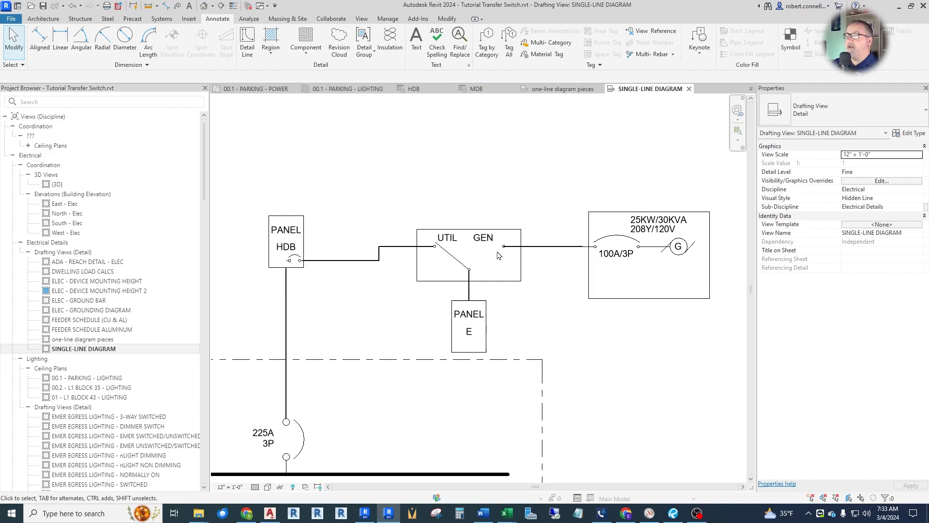
scroll(450, 238, down, 2)
scroll(425, 290, up, 2)
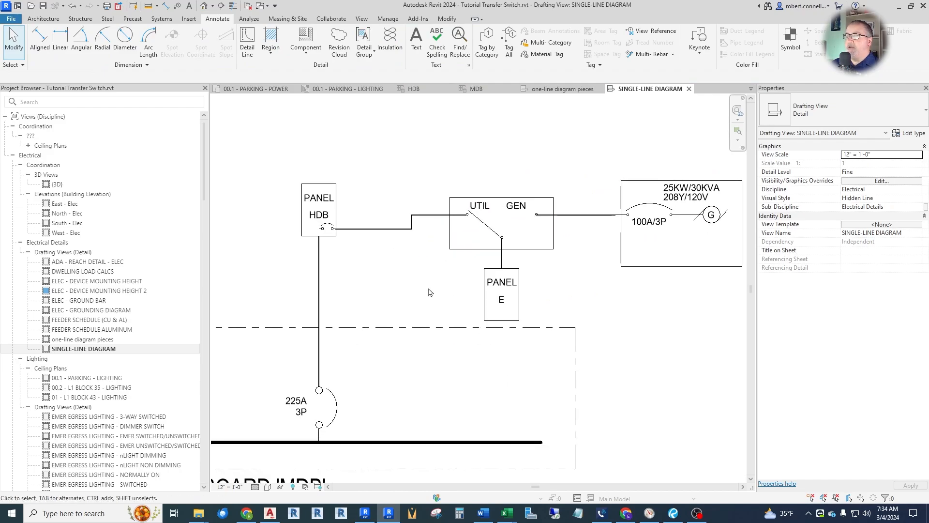
scroll(438, 288, down, 1)
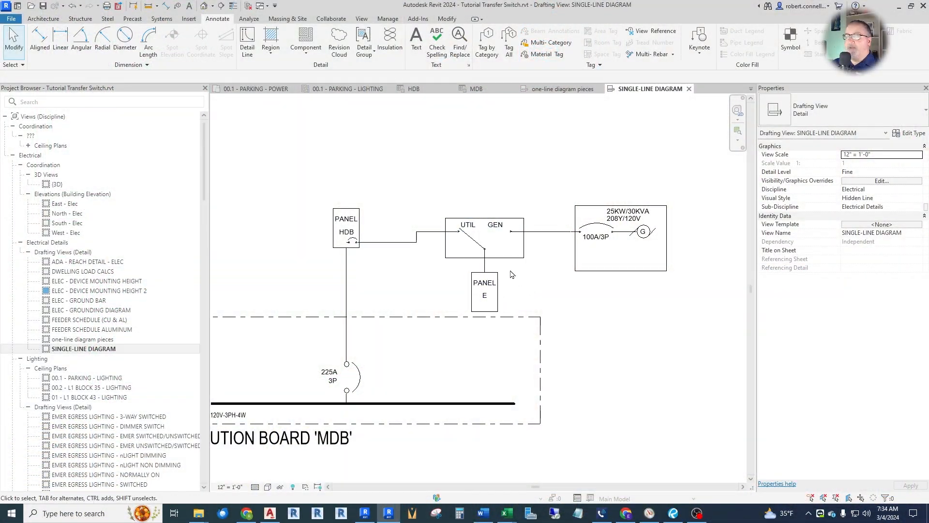
click(524, 261)
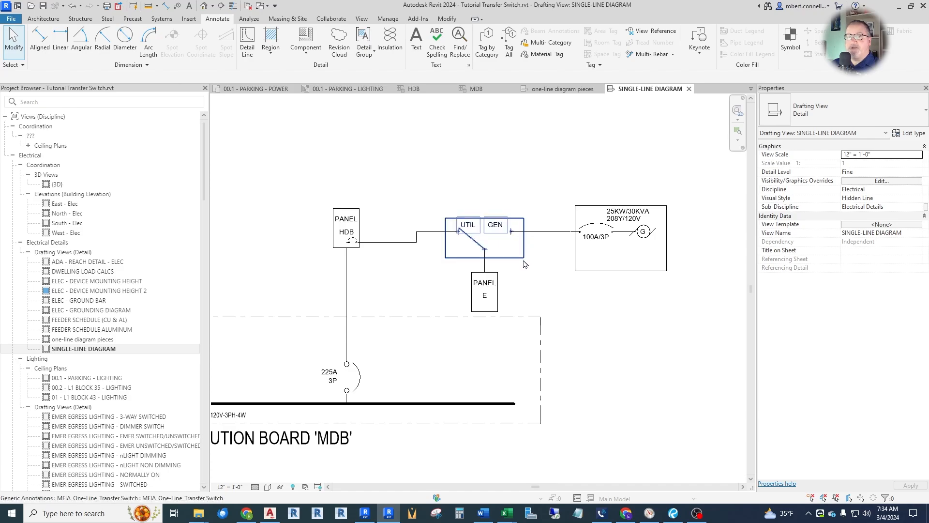
Review the circuits, loads and ratings in the MDB and HDB panel schedules, then return to the single-line diagram.
key(Escape)
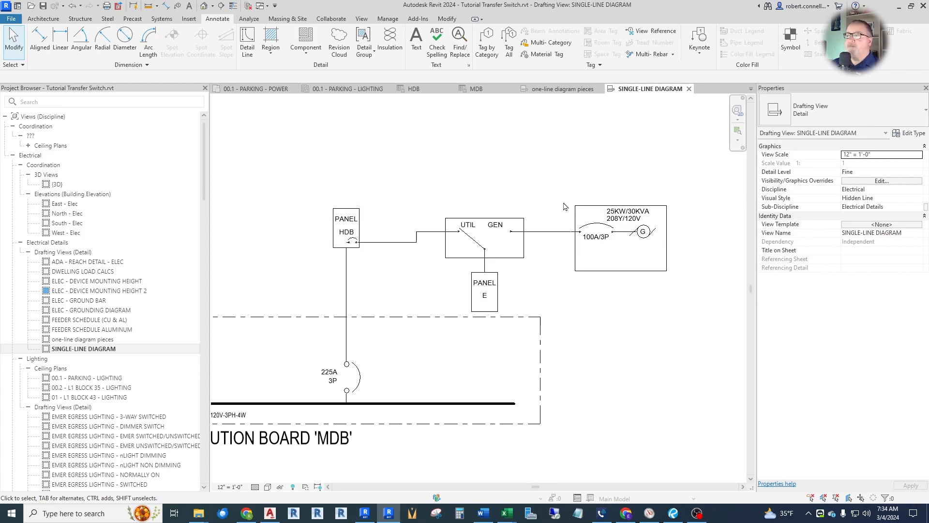
click(476, 89)
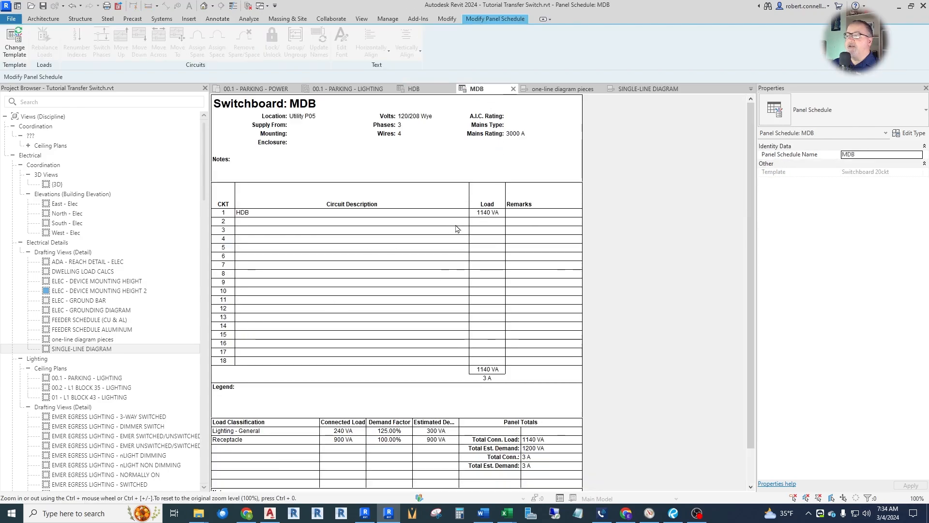
scroll(379, 222, down, 2)
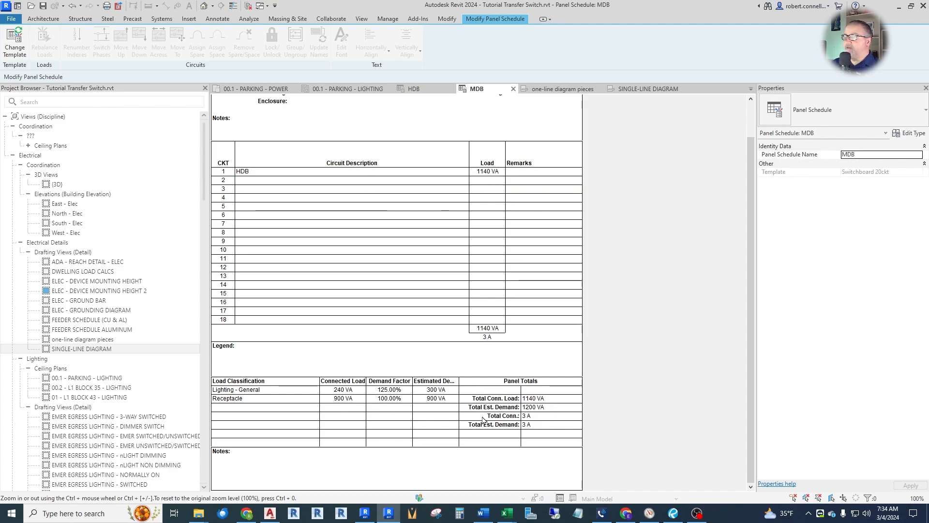
scroll(489, 424, up, 2)
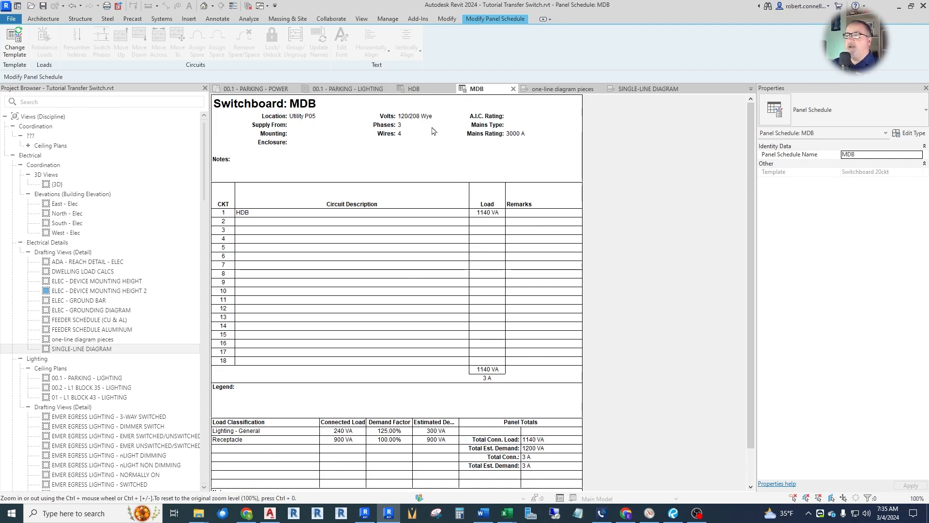
click(420, 89)
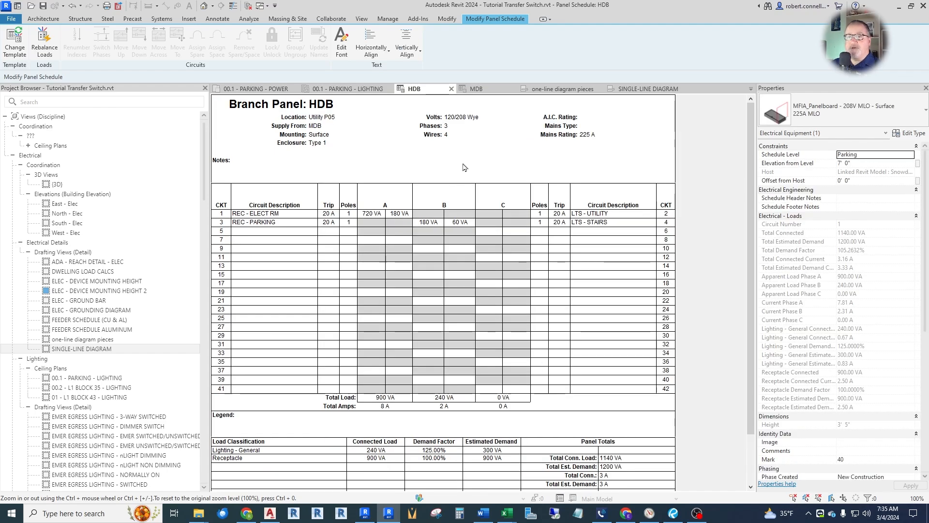
click(634, 92)
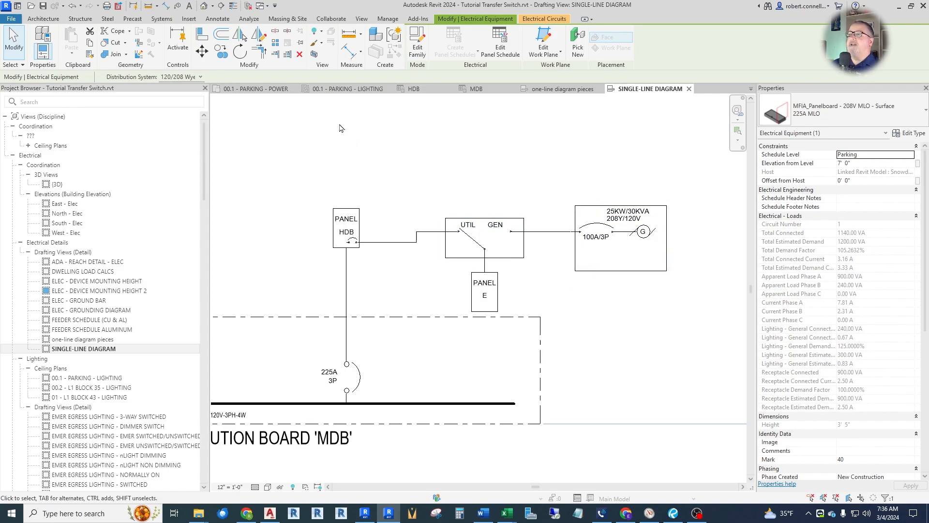
Open the 00.1 - PARKING - POWER floor plan and look through the project's Electrical Equipment families for a generator.
click(262, 90)
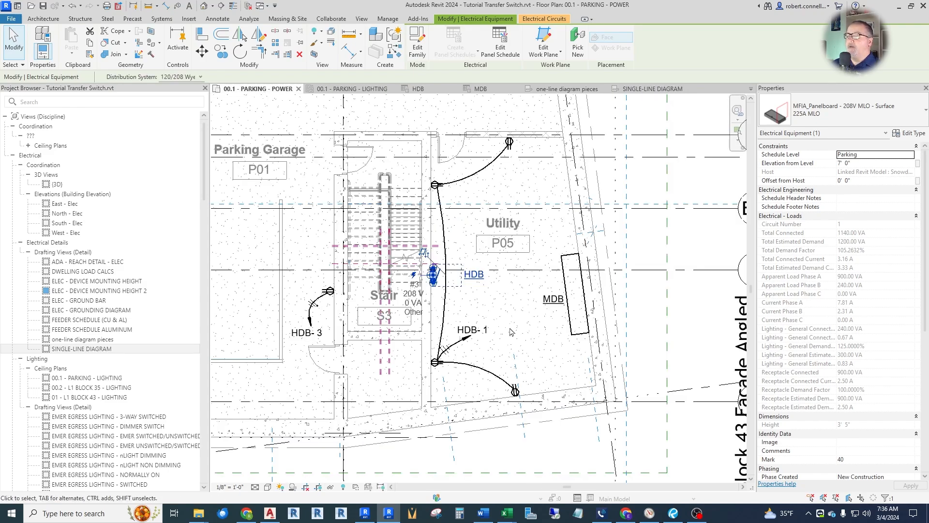
scroll(510, 331, up, 2)
scroll(475, 334, down, 2)
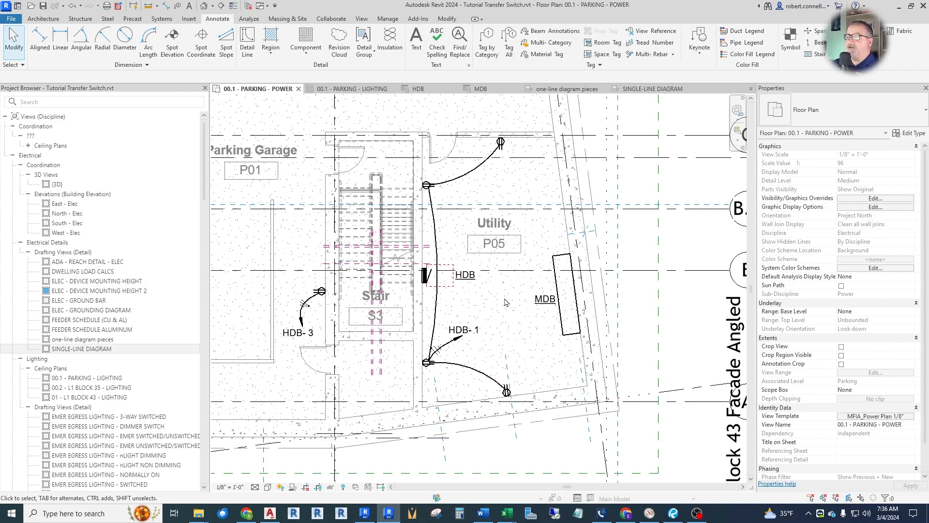
scroll(486, 272, down, 2)
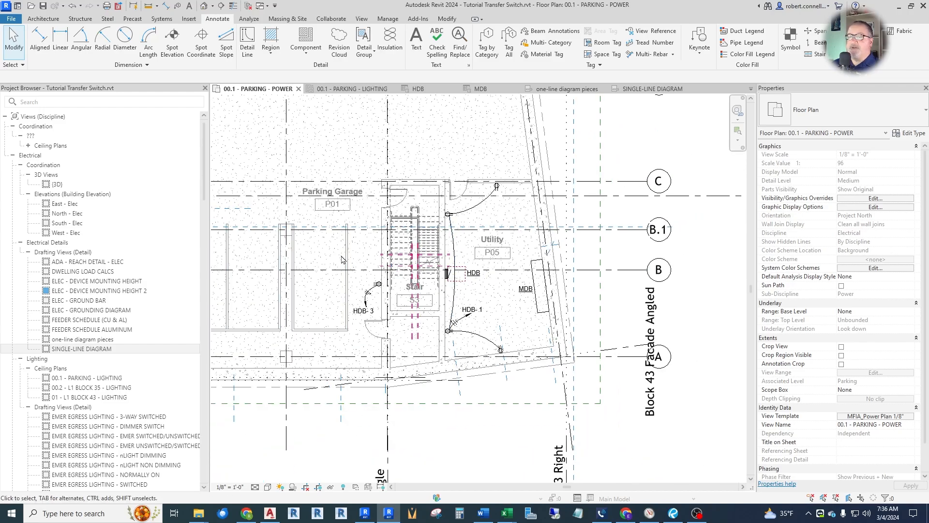
drag(205, 172, 204, 317)
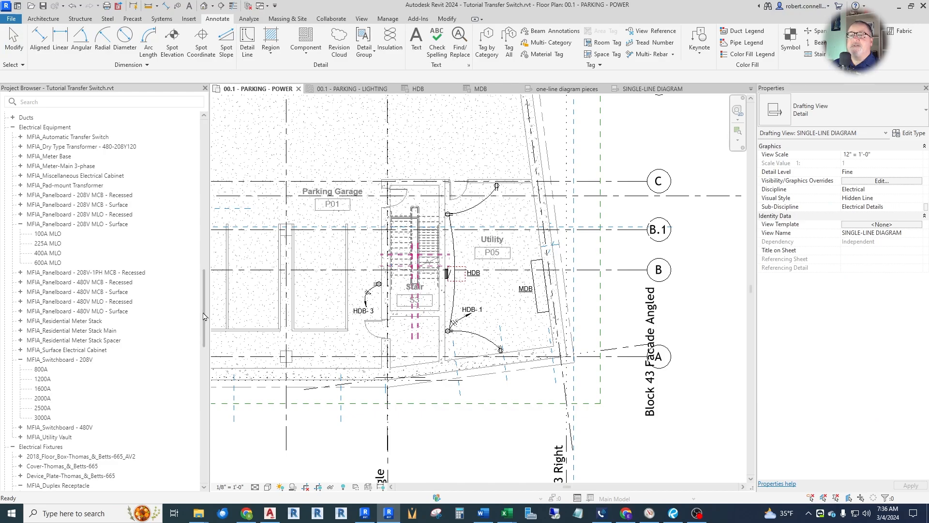
drag(203, 316, 203, 309)
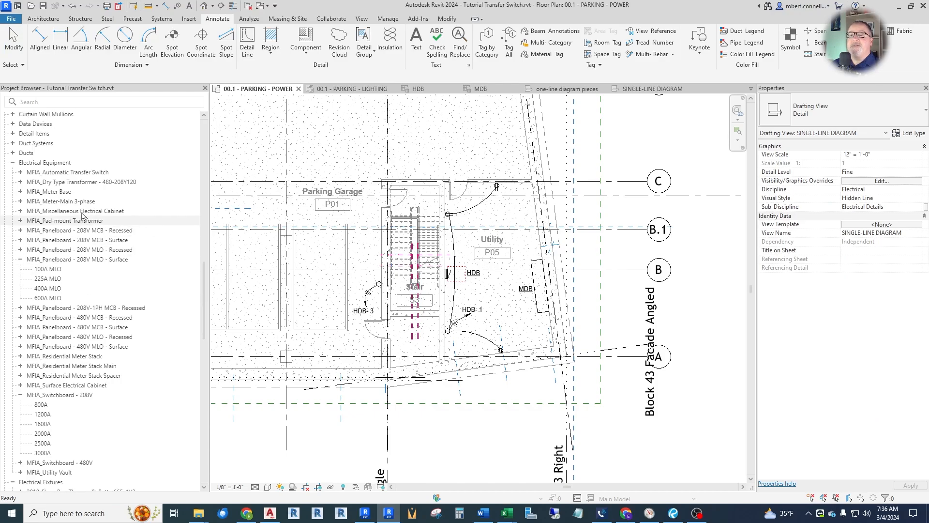
scroll(97, 317, down, 8)
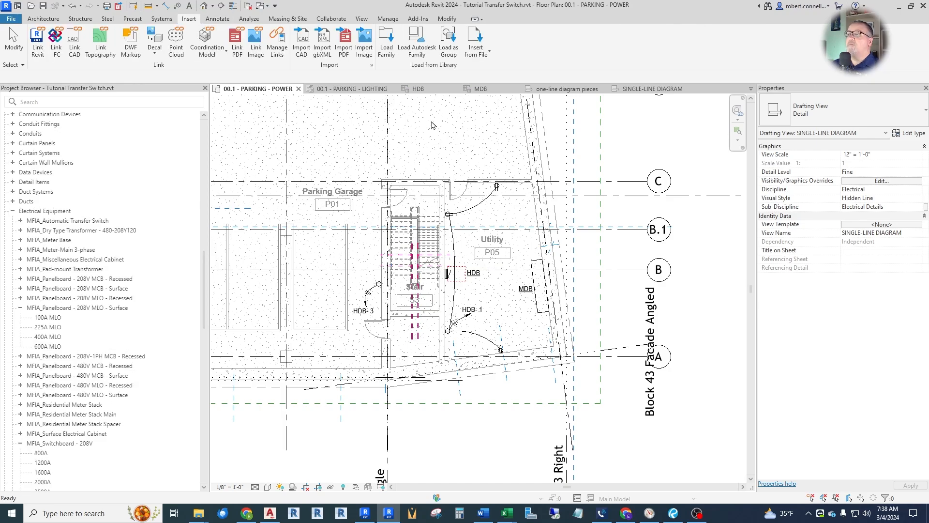
Load the Diesel Emergency Power Generator family from the Autodesk library's Electrical/MEP/Electric Power/Generation and Transformation category.
click(417, 45)
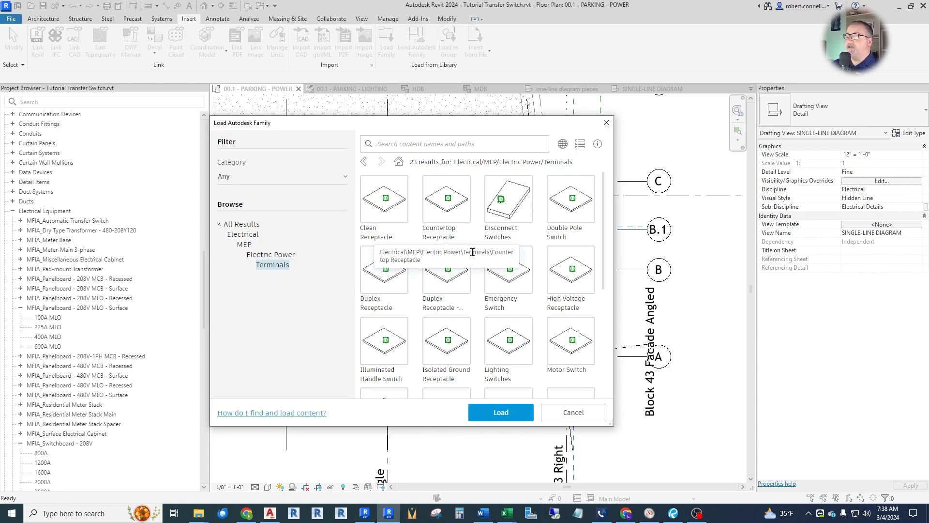
key(Escape)
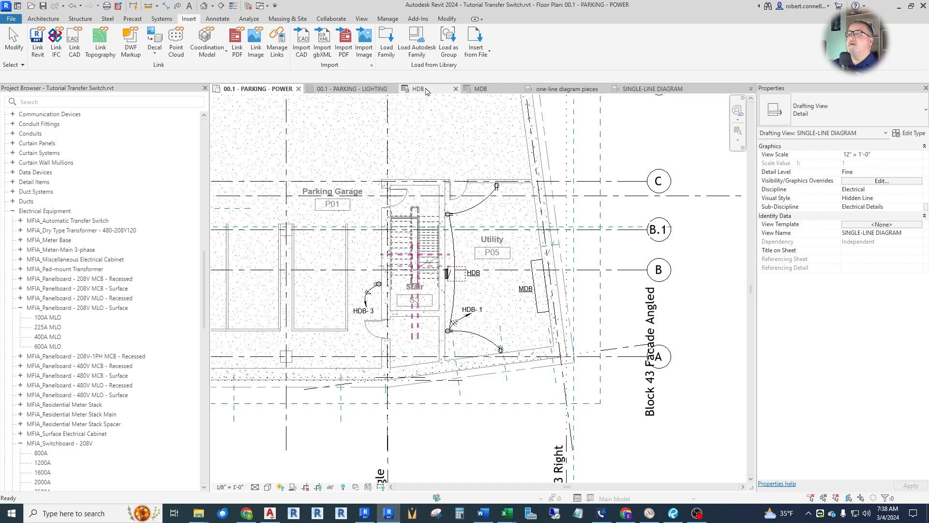
click(419, 44)
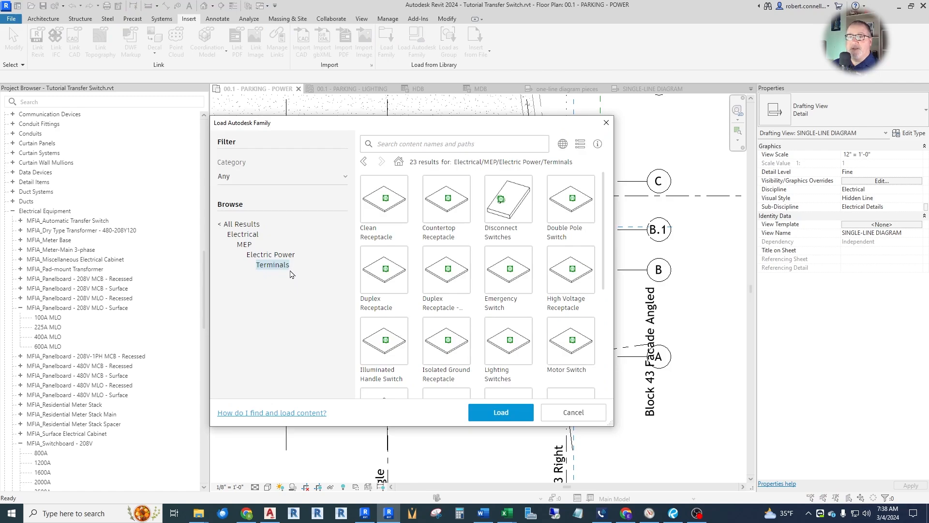
click(244, 245)
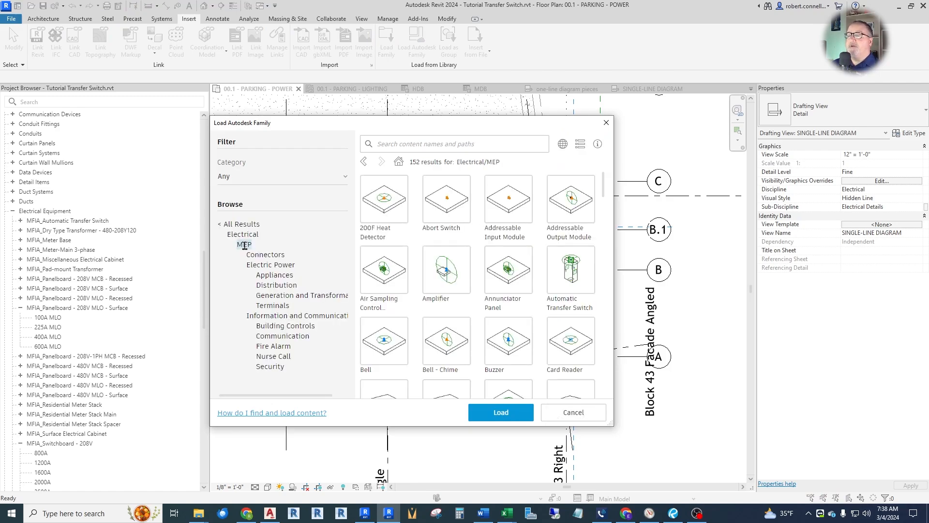
click(243, 234)
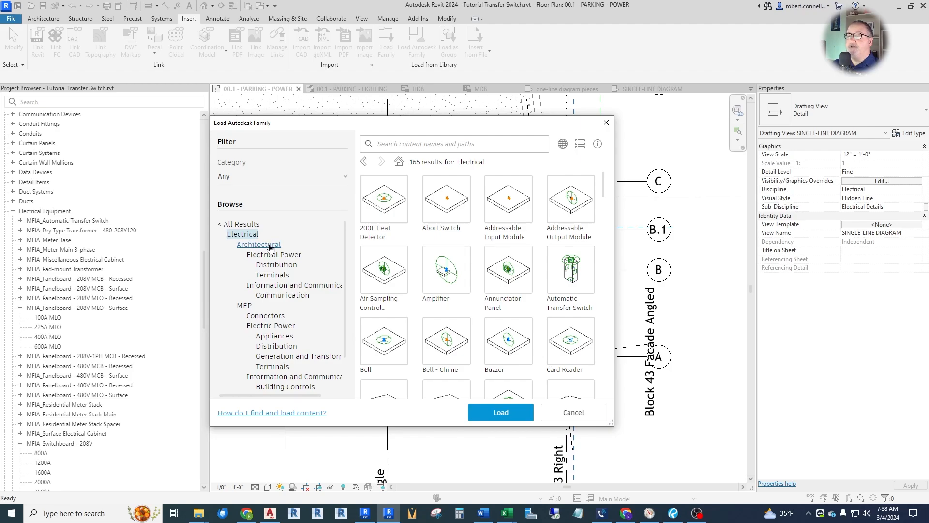
click(269, 246)
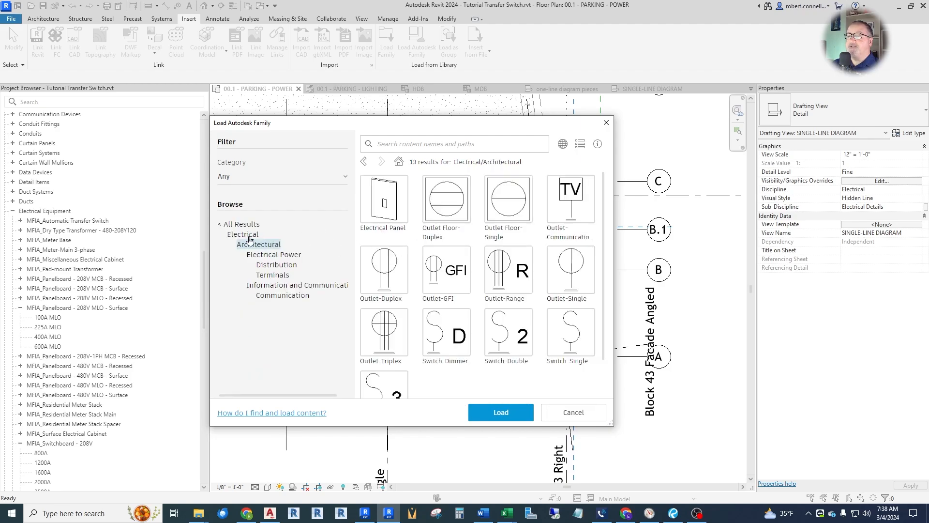
click(245, 235)
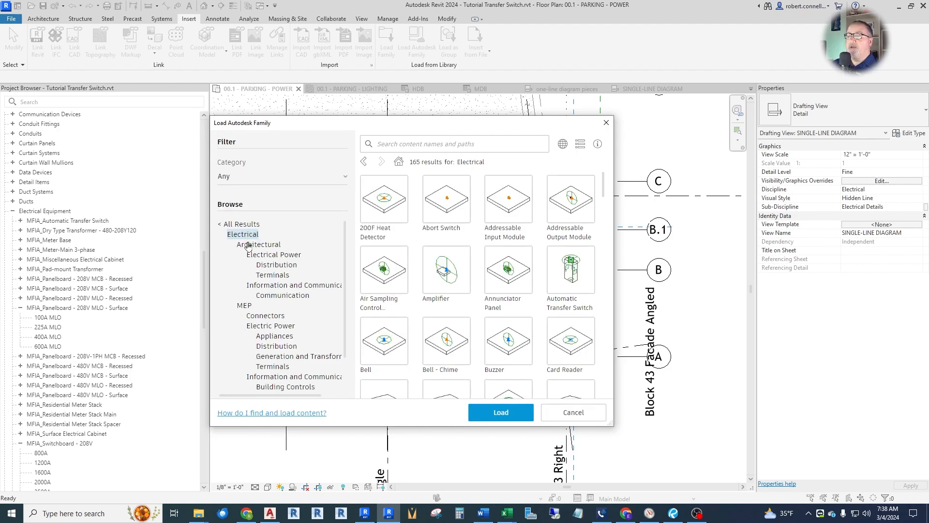
scroll(247, 308, down, 2)
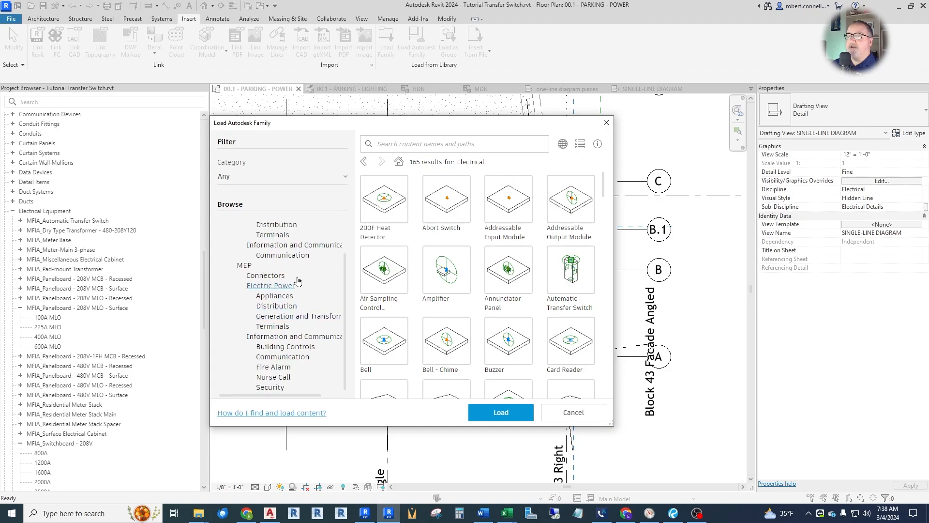
click(286, 317)
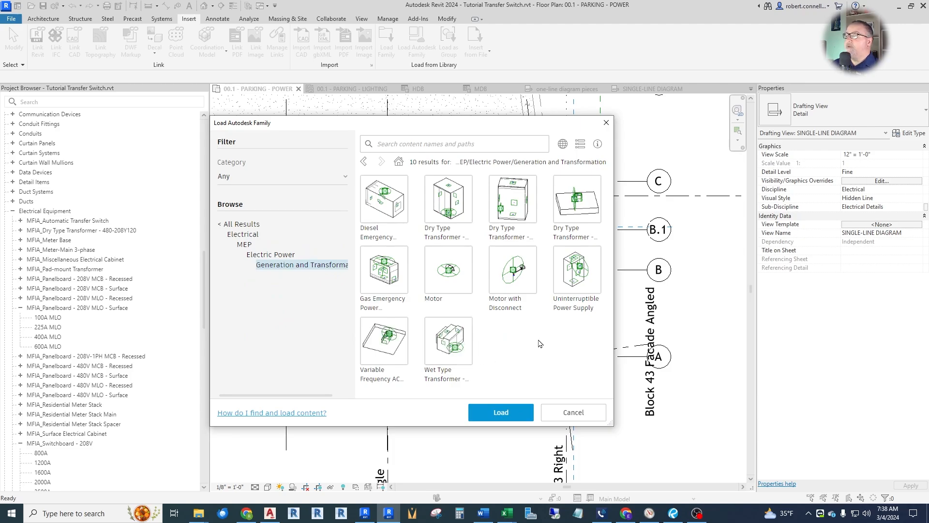
click(385, 205)
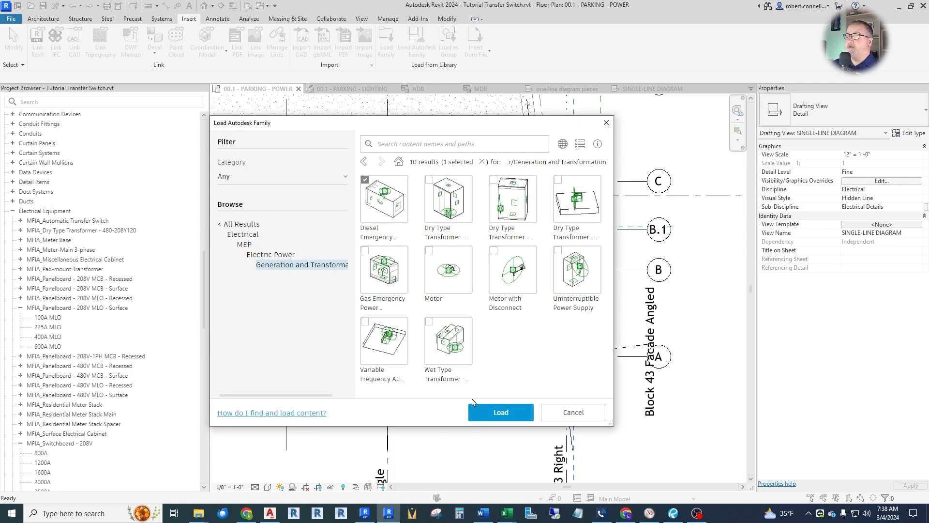
click(483, 416)
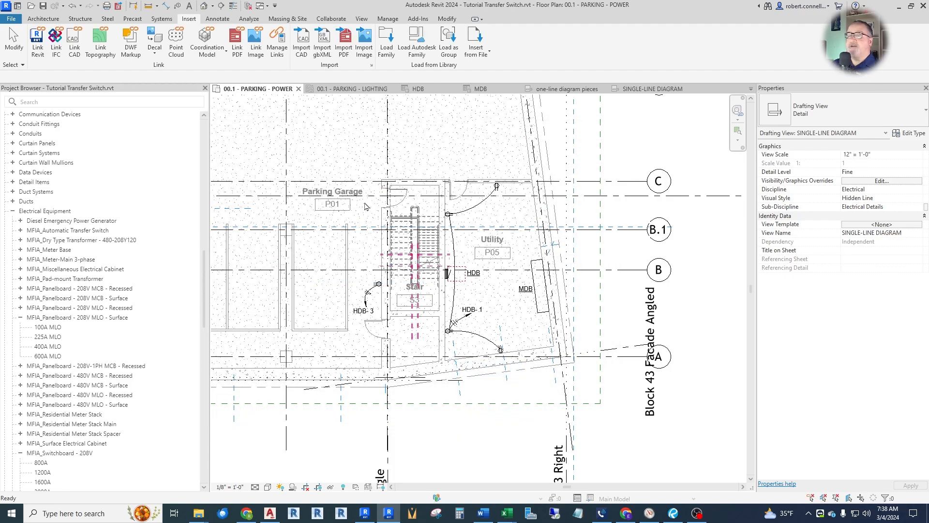
Place one 200 kW Diesel Emergency Power Generator in Parking Garage P01, beside Stair S3, rotated 90° so its long side runs vertically on plan.
click(20, 221)
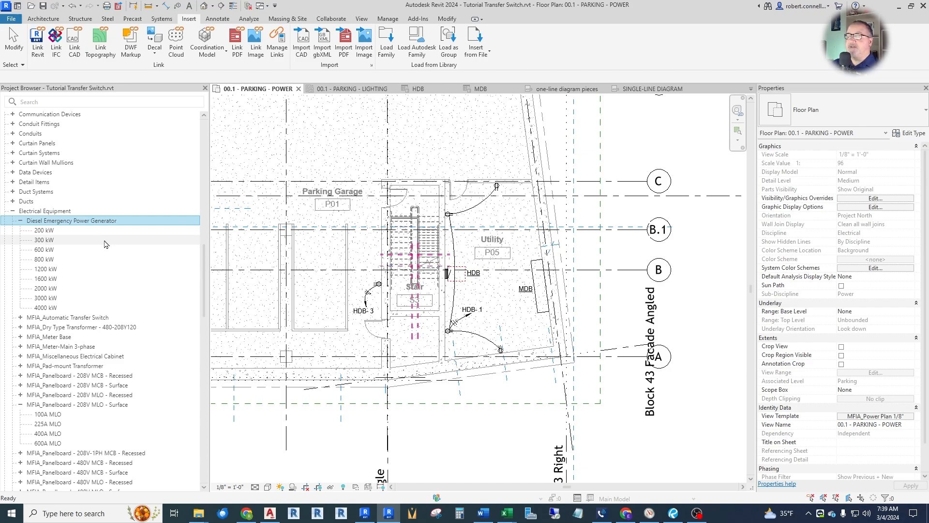
click(46, 231)
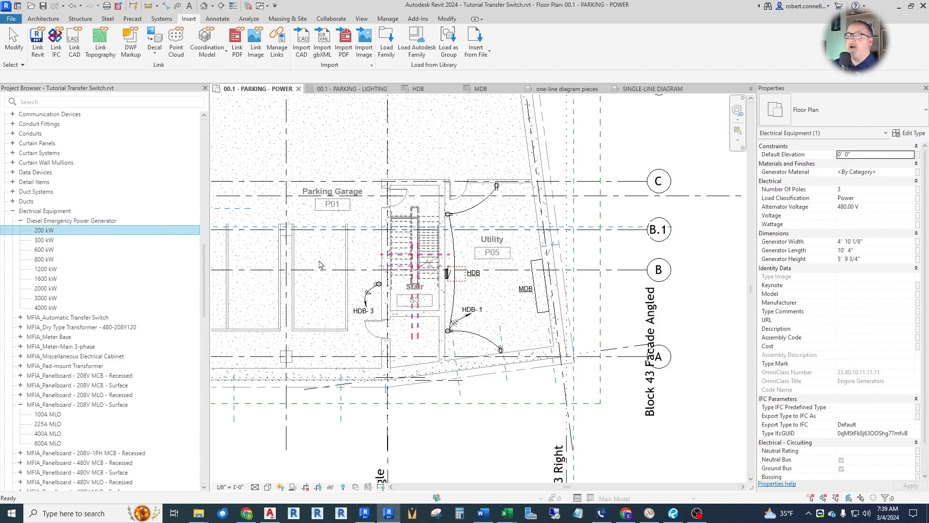
drag(46, 230, 320, 265)
scroll(317, 277, up, 1)
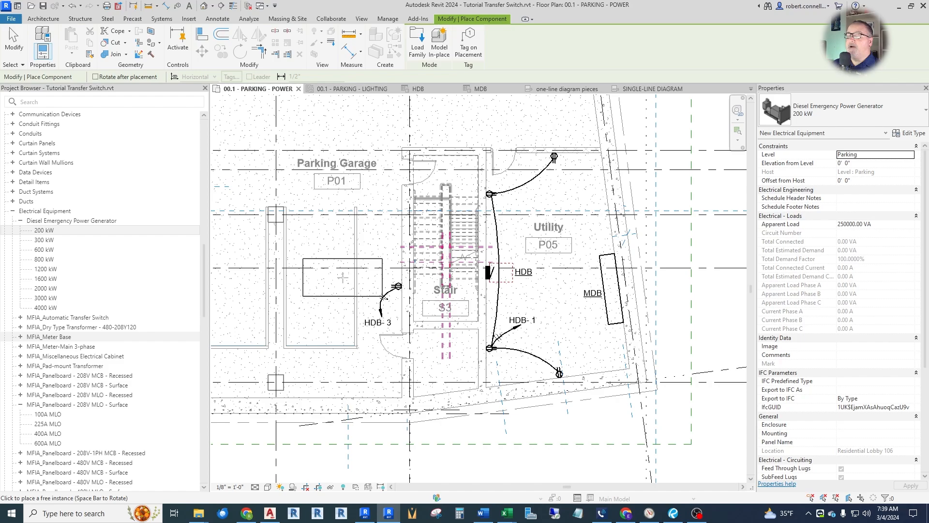
scroll(343, 277, down, 1)
scroll(290, 334, down, 1)
scroll(285, 337, up, 1)
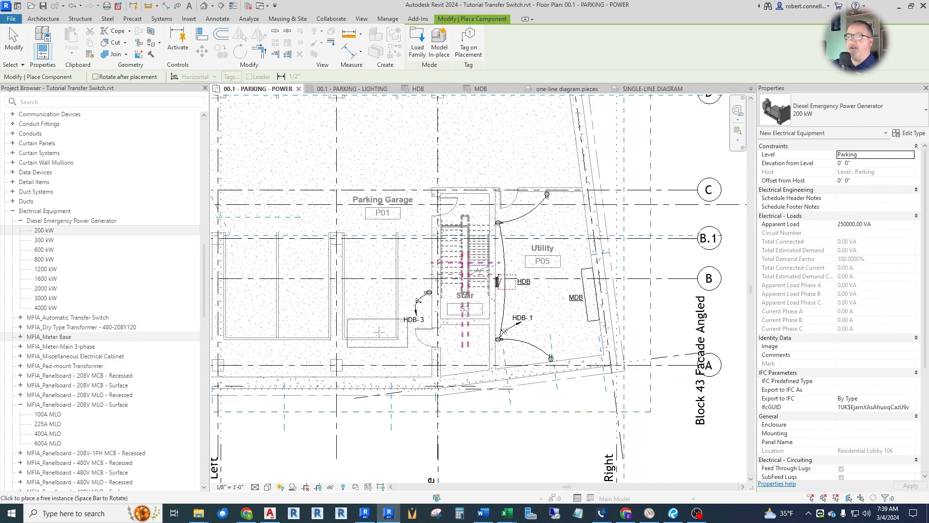
scroll(381, 296, up, 2)
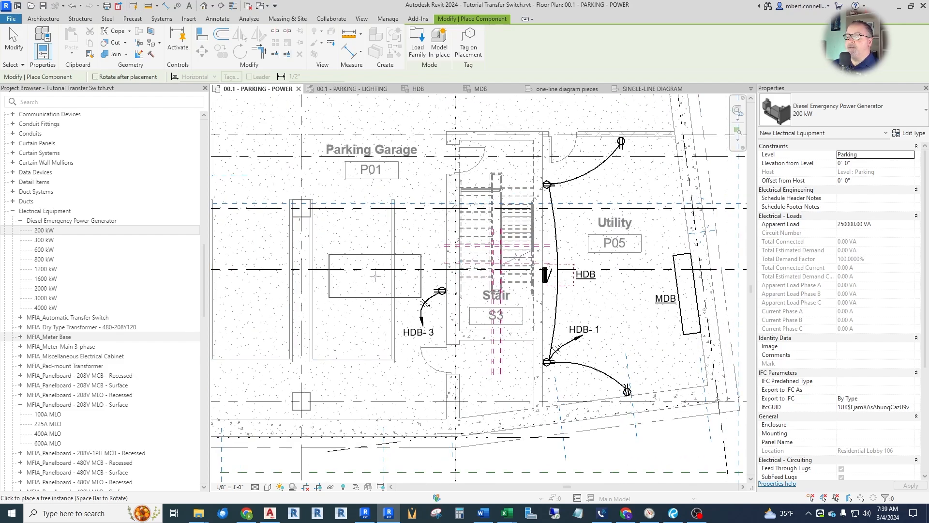
key(space)
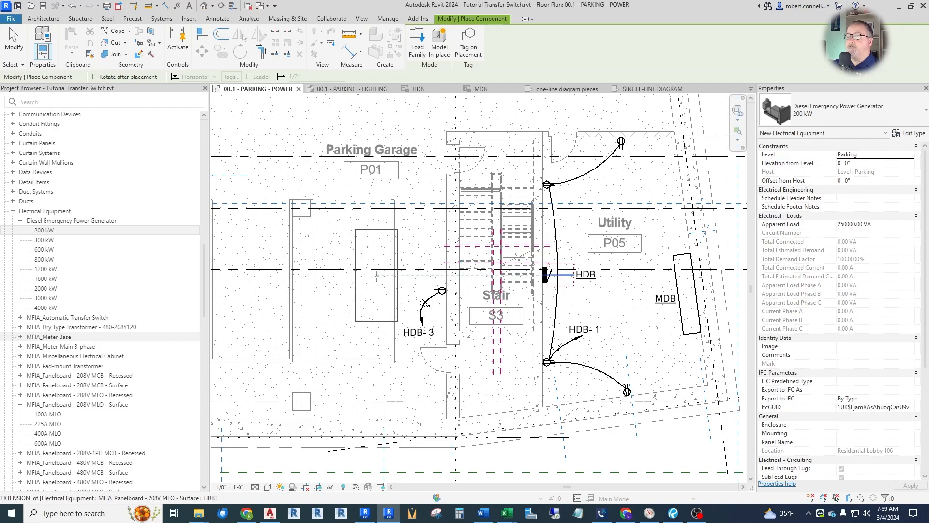
click(377, 275)
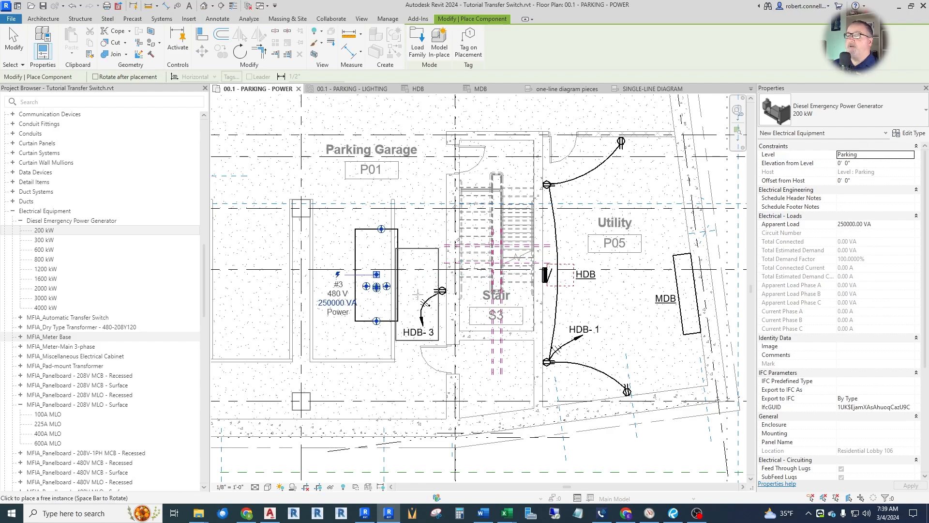
key(Escape)
key(Escape)
Compare the placed generator's electrical properties on the power plan with the generator symbol on the single-line diagram.
click(378, 235)
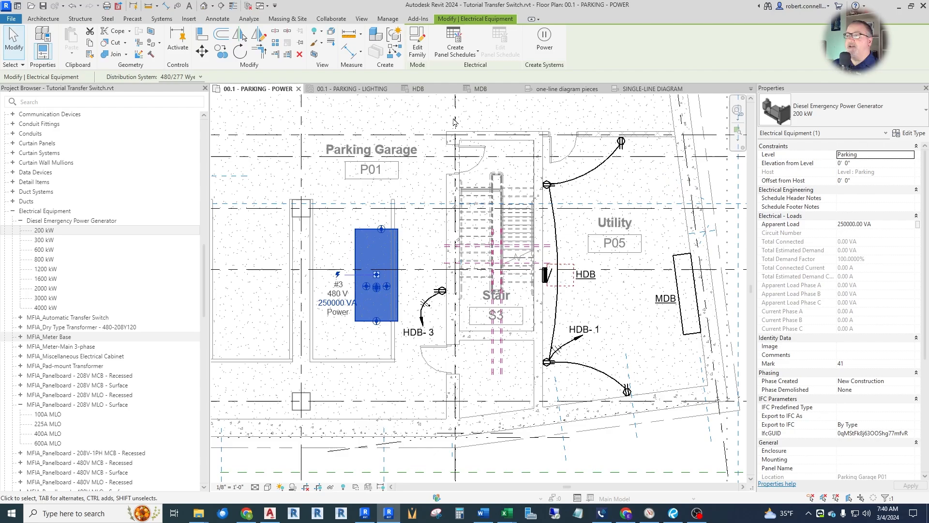
click(646, 89)
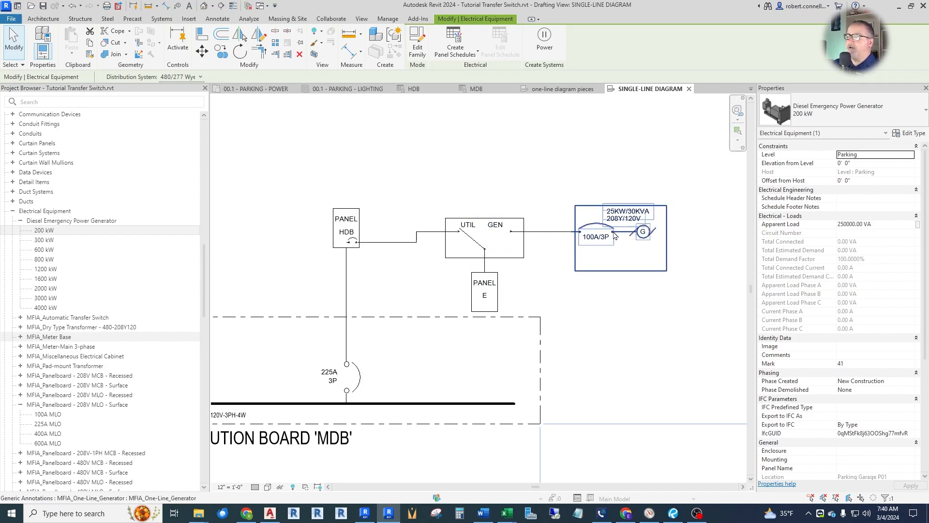
click(256, 88)
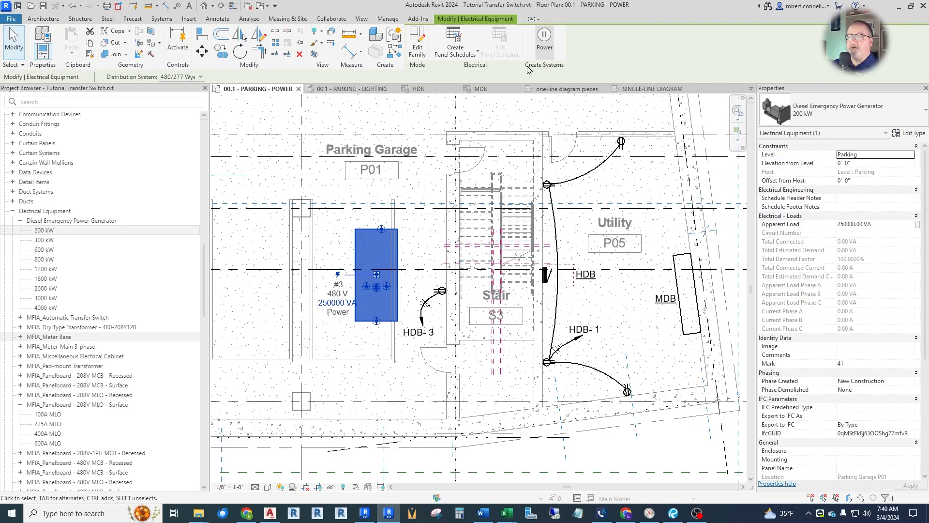
key(Escape)
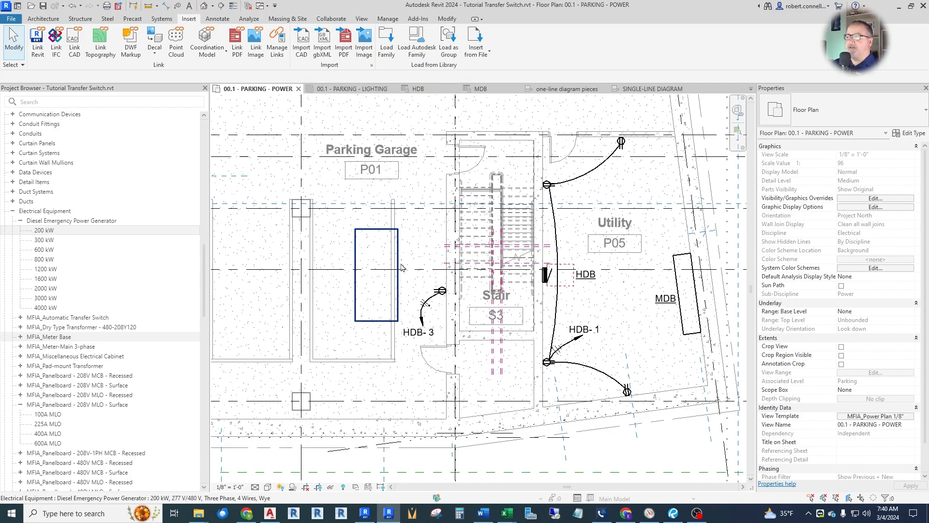
click(652, 89)
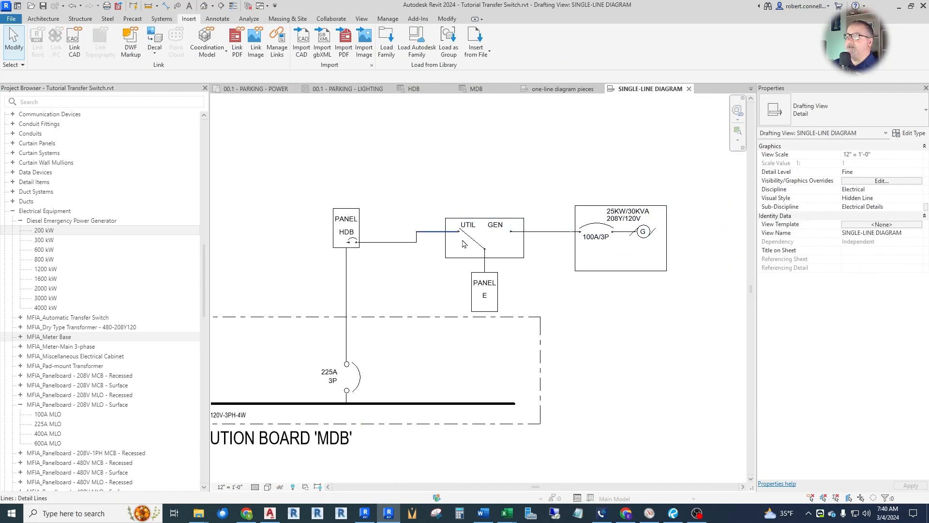
Add the text label ATS beside the transfer switch box on the single-line diagram.
scroll(532, 247, up, 2)
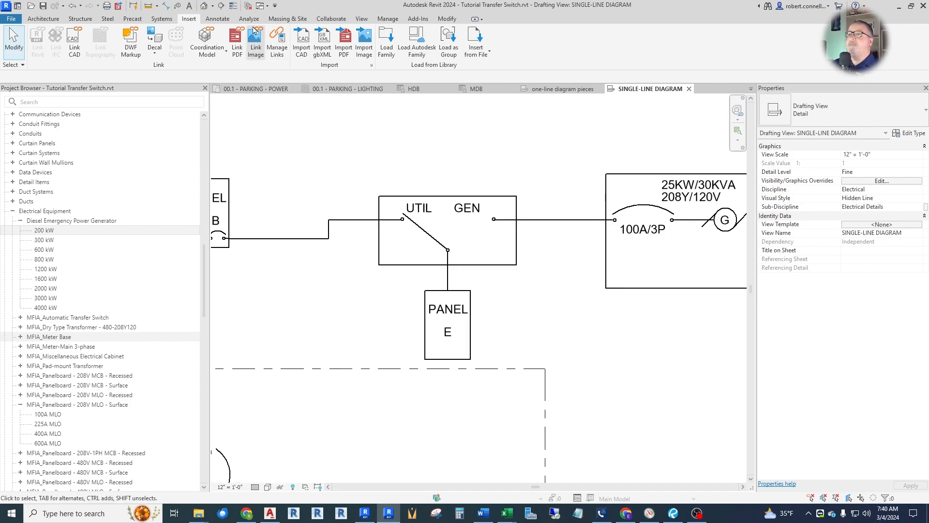
click(190, 10)
scroll(533, 237, up, 2)
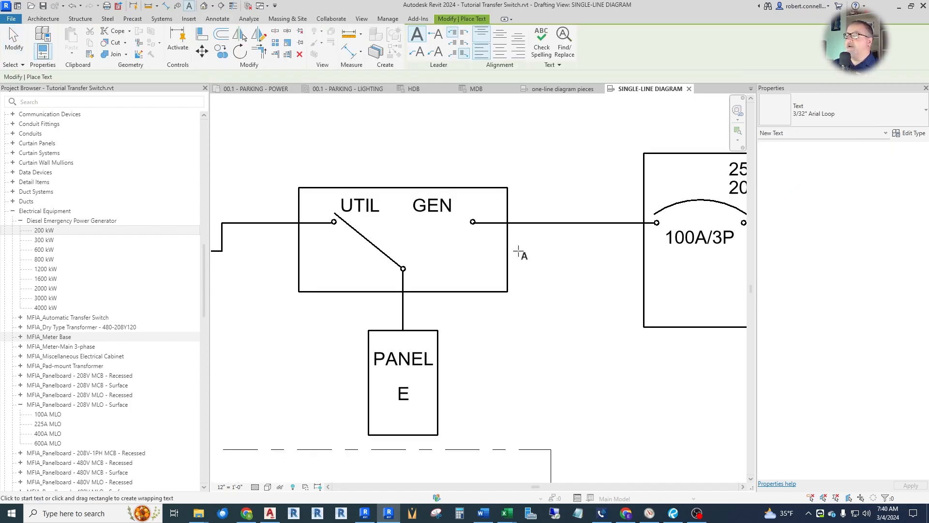
click(518, 251)
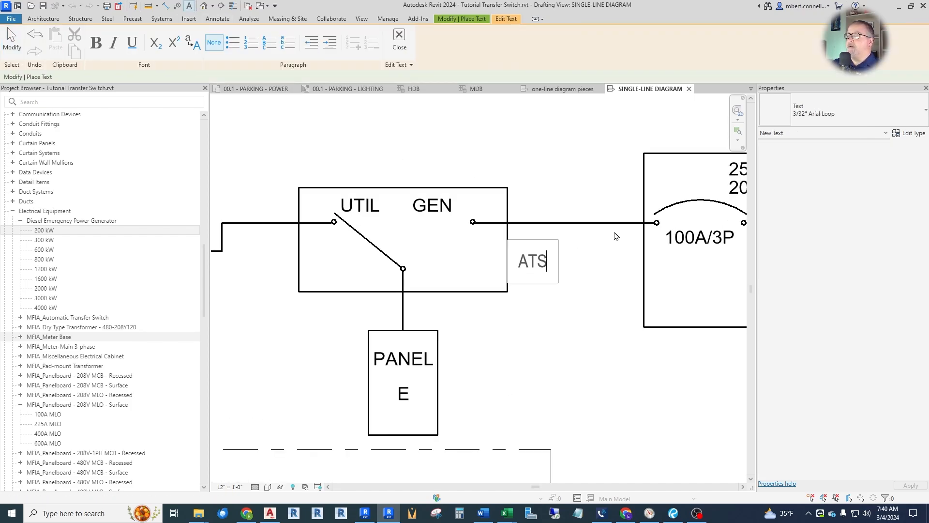
click(461, 140)
key(Escape)
key(Escape)
scroll(435, 204, down, 3)
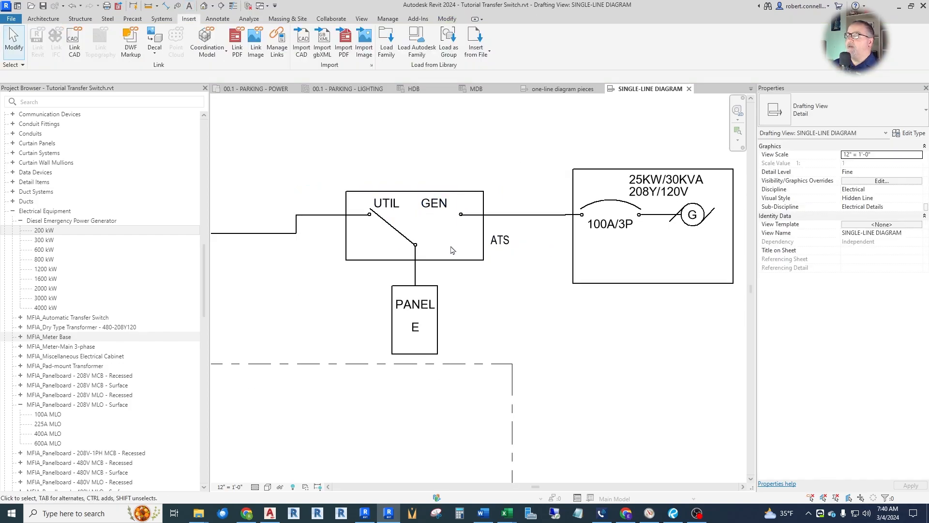
Add the text label GEN above the 25KW/30KVA generator box on the single-line diagram.
scroll(456, 252, down, 2)
scroll(479, 138, up, 2)
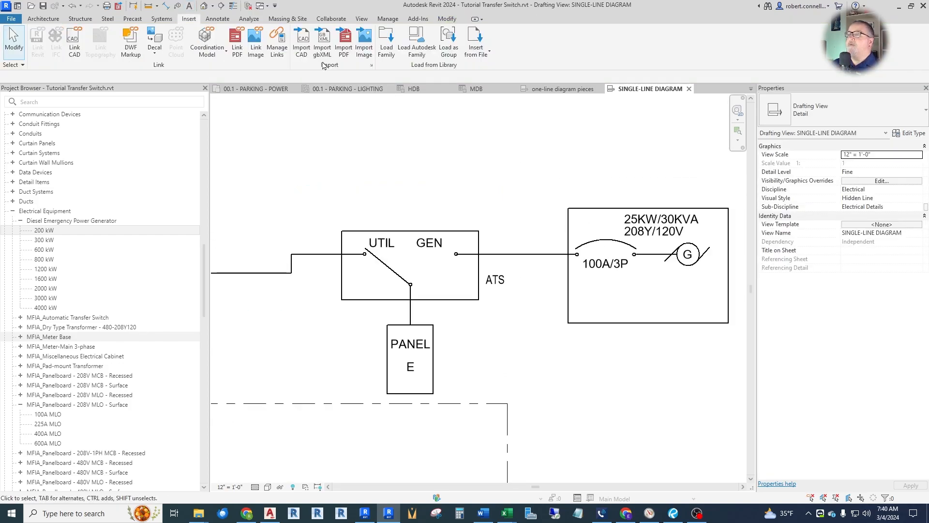
click(189, 6)
click(623, 179)
text(G)
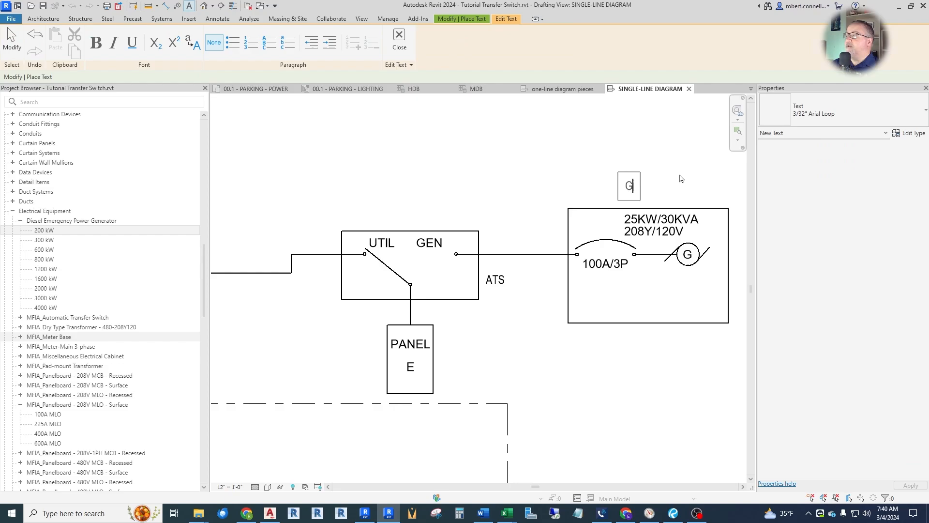
text(EN)
click(601, 145)
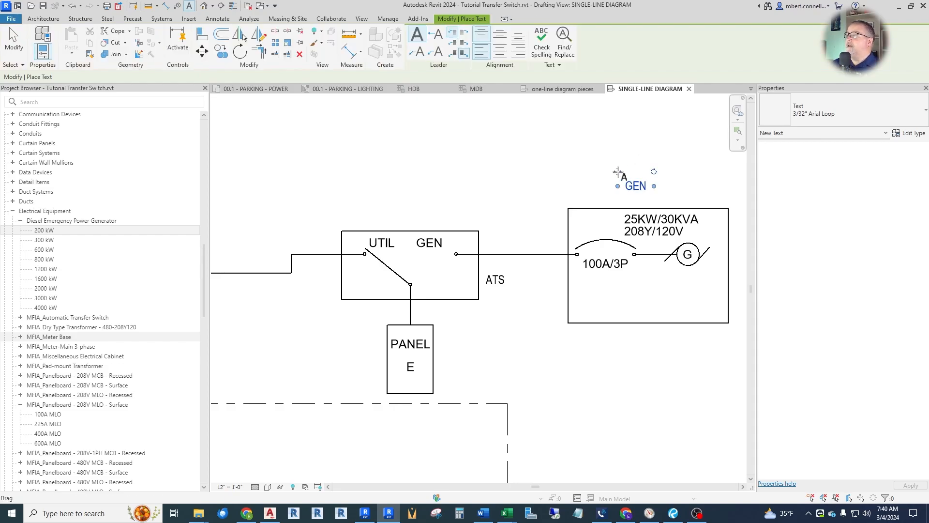
key(Escape)
key(Escape)
scroll(476, 202, down, 3)
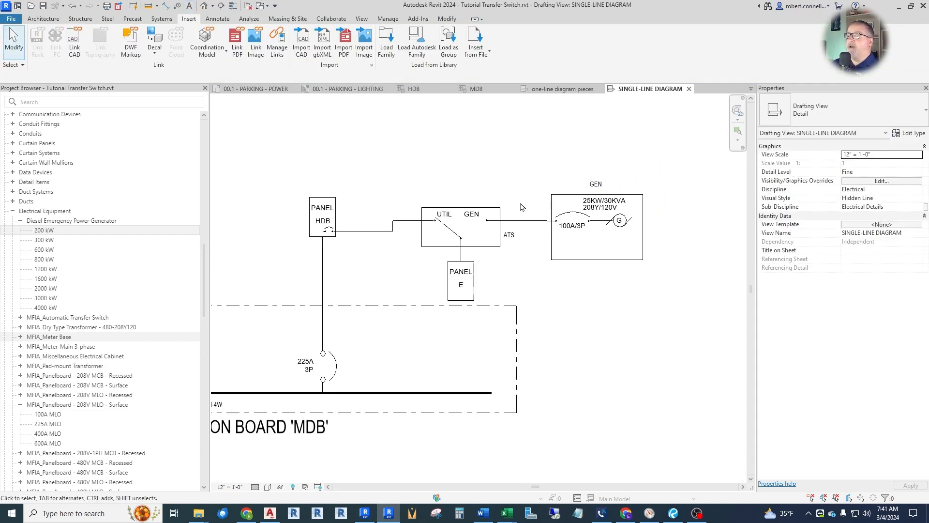
Return to the 00.1 - PARKING - POWER floor plan and list the types of the project's MFIA_Automatic Transfer Switch family.
scroll(477, 202, up, 1)
scroll(526, 289, up, 1)
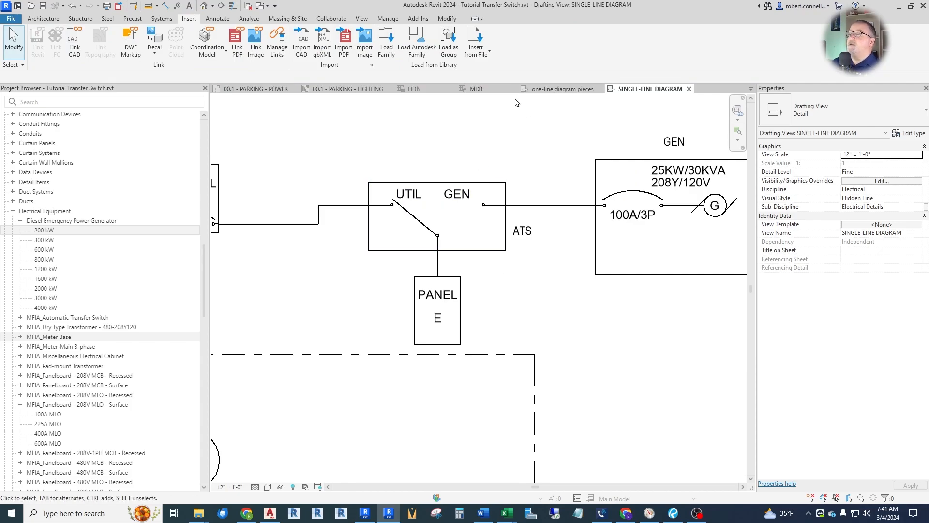
click(259, 89)
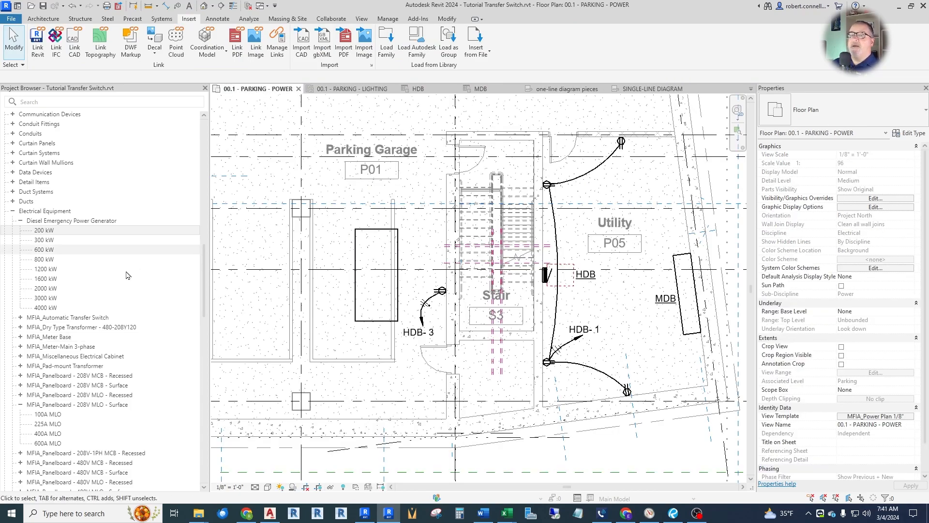
drag(204, 274, 215, 160)
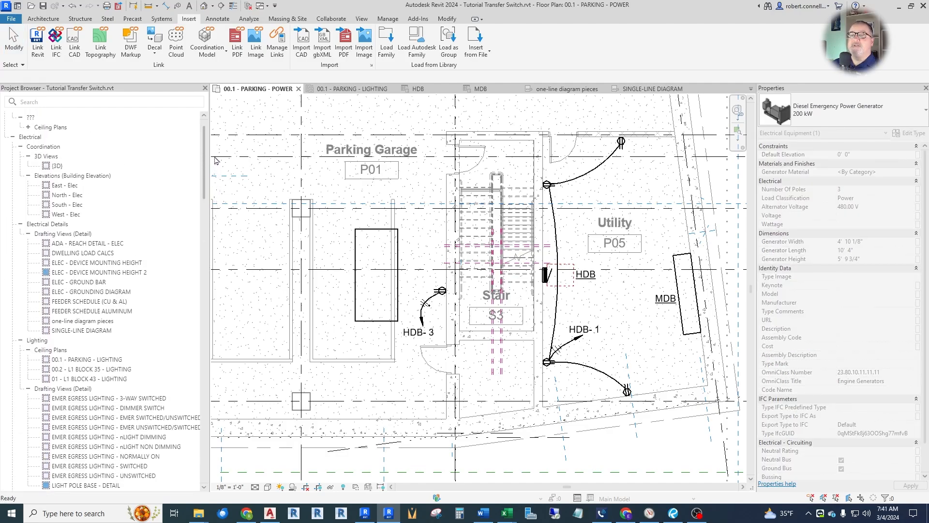
click(651, 89)
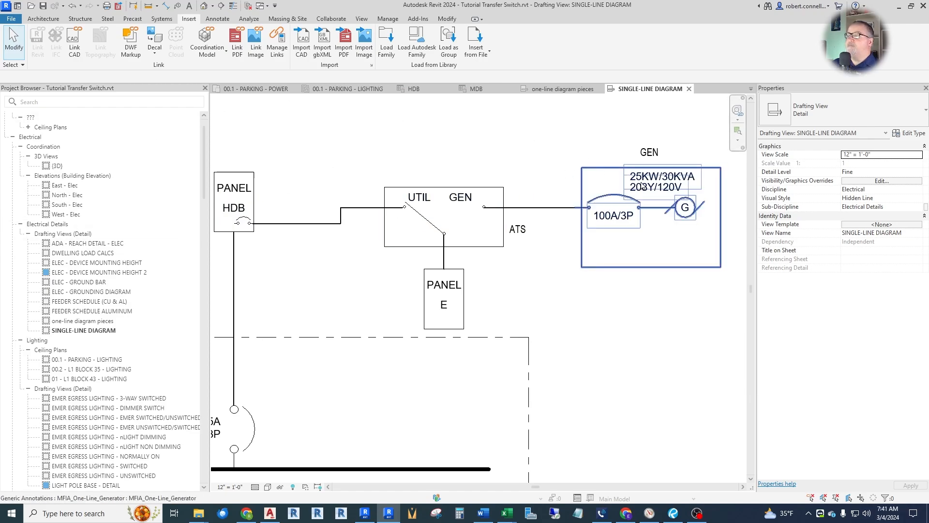
click(256, 88)
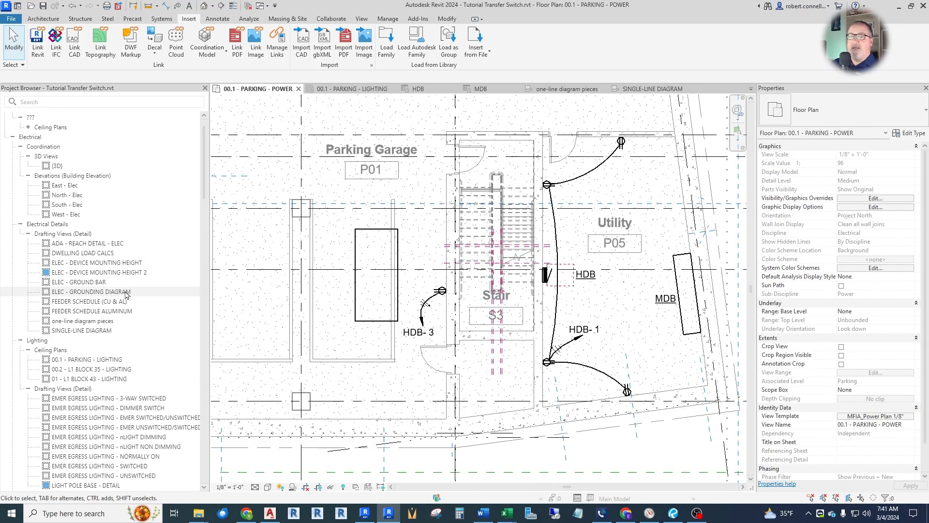
scroll(73, 290, down, 10)
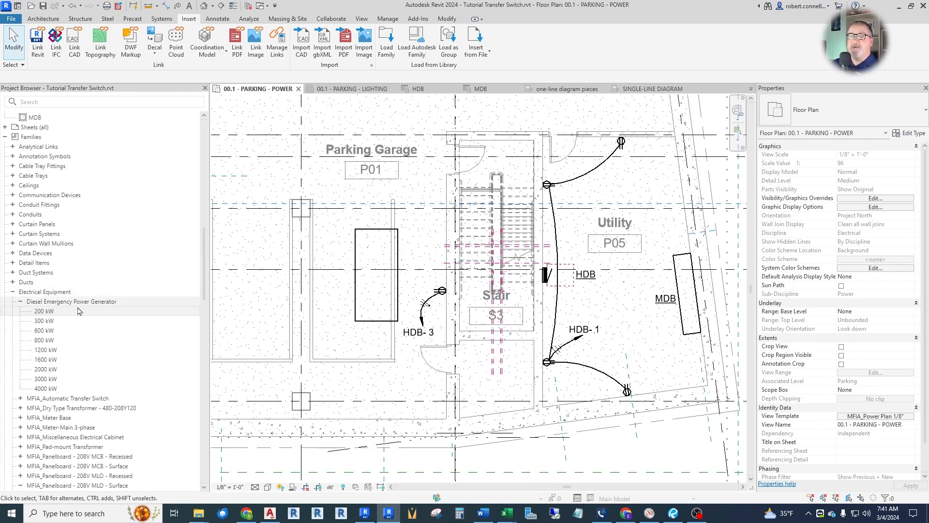
scroll(29, 295, down, 5)
double_click(46, 302)
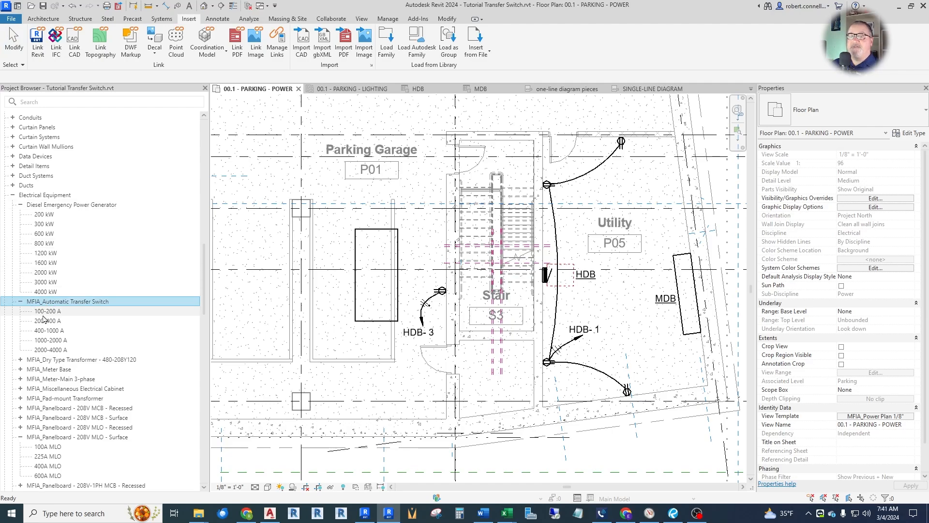
Place one 100-200 A MFIA_Automatic Transfer Switch in Parking Garage P01, against the Stair S3 wall near the generator.
drag(41, 315, 295, 341)
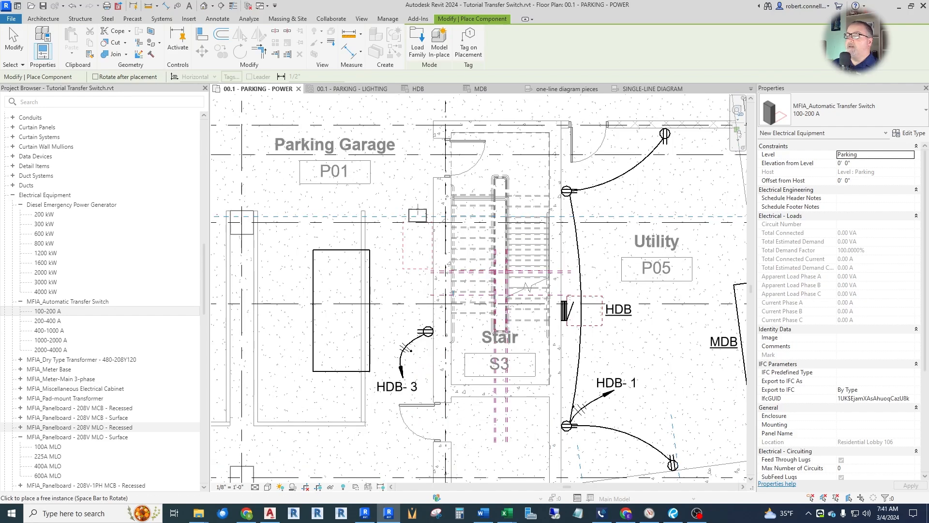
scroll(416, 210, up, 1)
scroll(417, 209, up, 2)
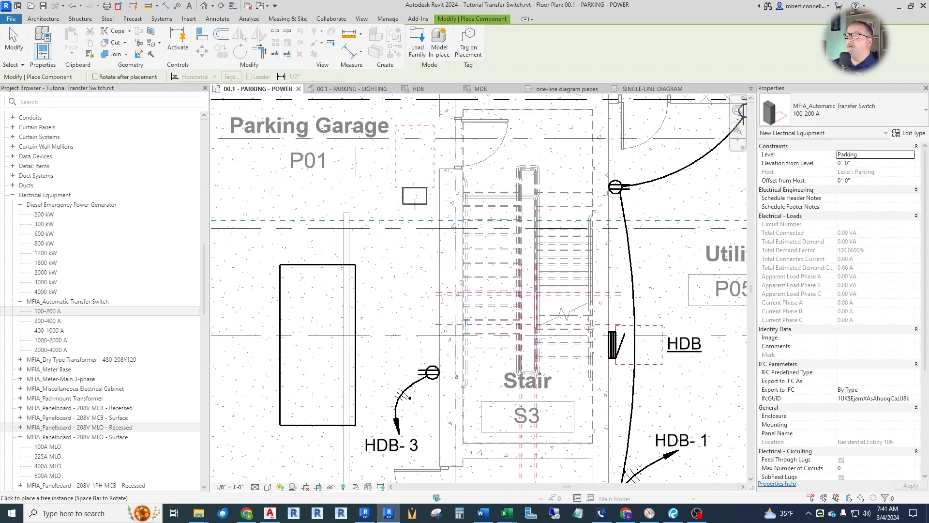
click(440, 204)
key(Escape)
Set the Panel Name of the placed automatic transfer switch to ATS.
click(430, 204)
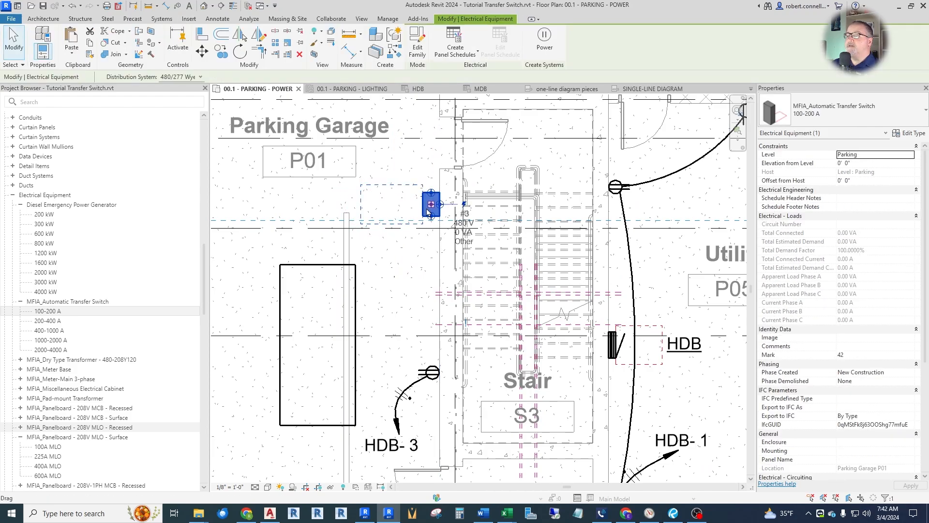
scroll(809, 356, down, 5)
click(835, 355)
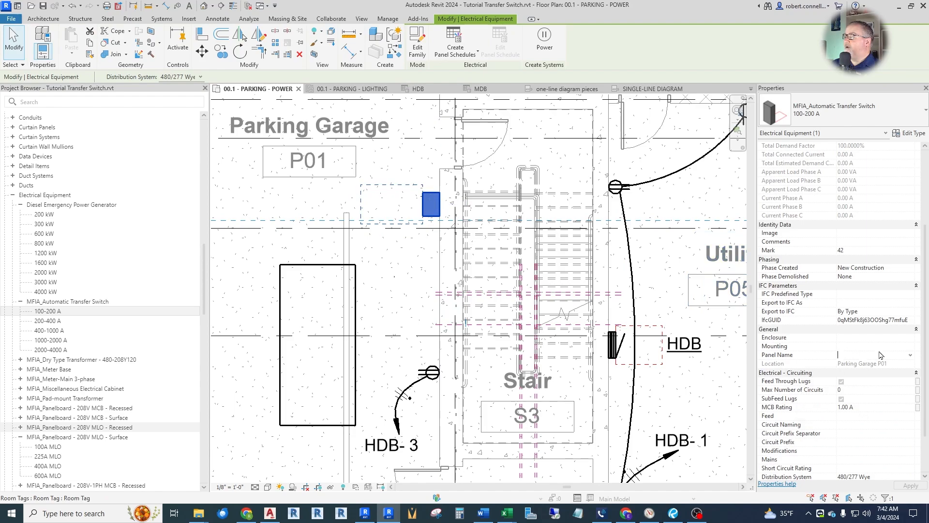
text(ATS)
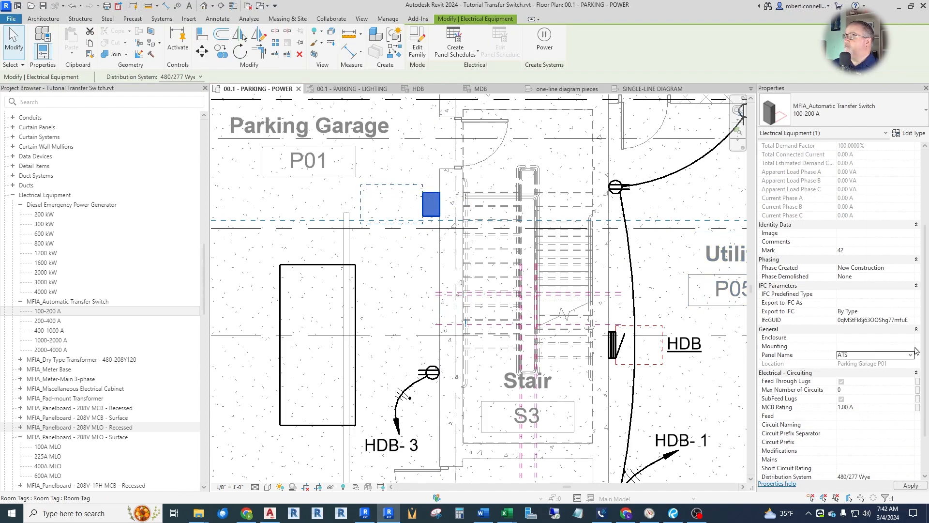
click(911, 485)
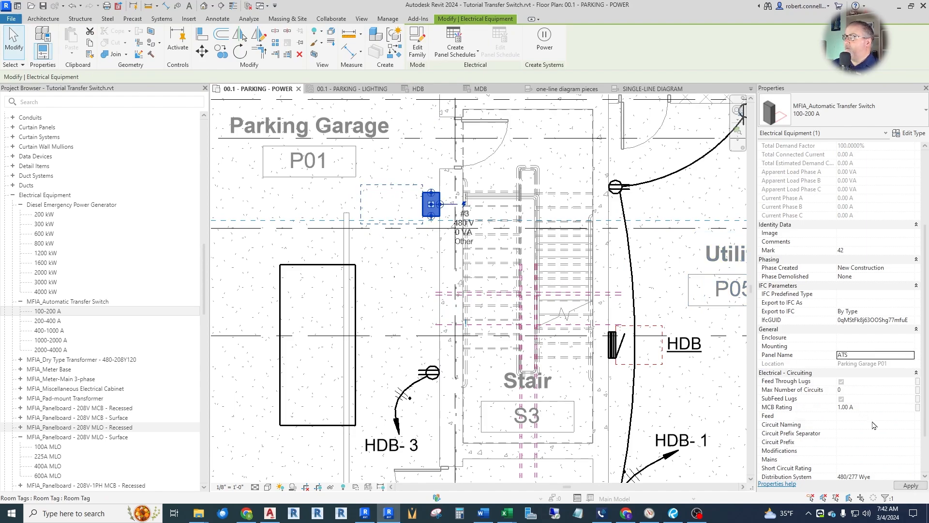
Tag the automatic transfer switch on the power plan, without a leader.
click(177, 6)
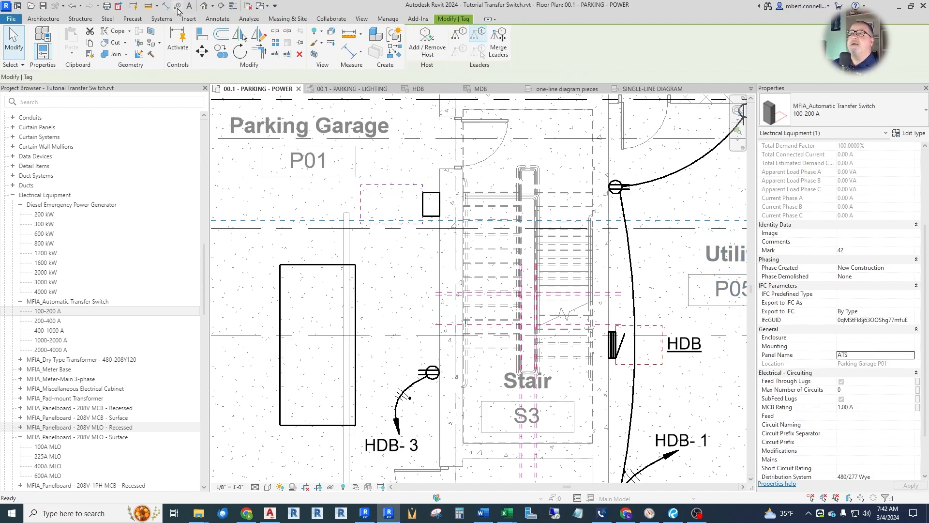
click(406, 214)
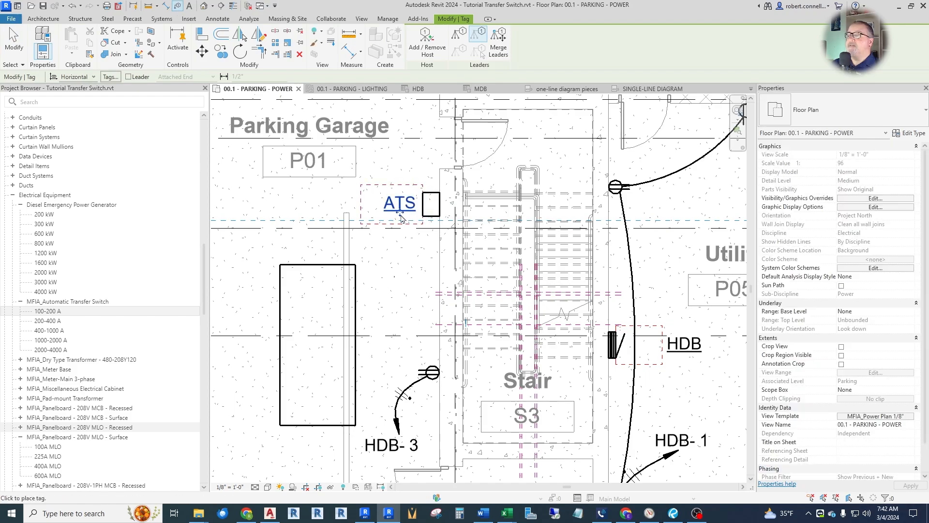
key(Escape)
key(Escape)
Set the Panel Name of the 200 kW diesel generator in Parking Garage P01 to GEN.
scroll(467, 202, down, 2)
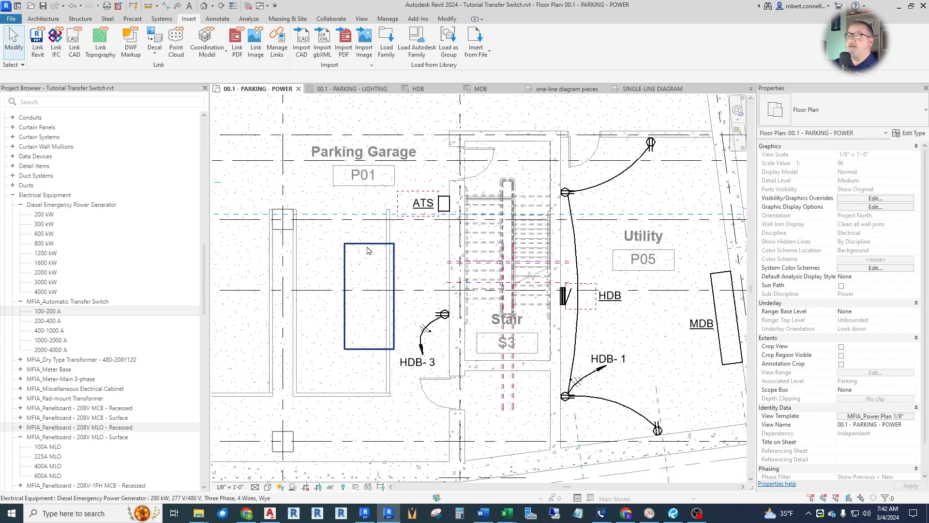
click(368, 250)
scroll(818, 355, down, 2)
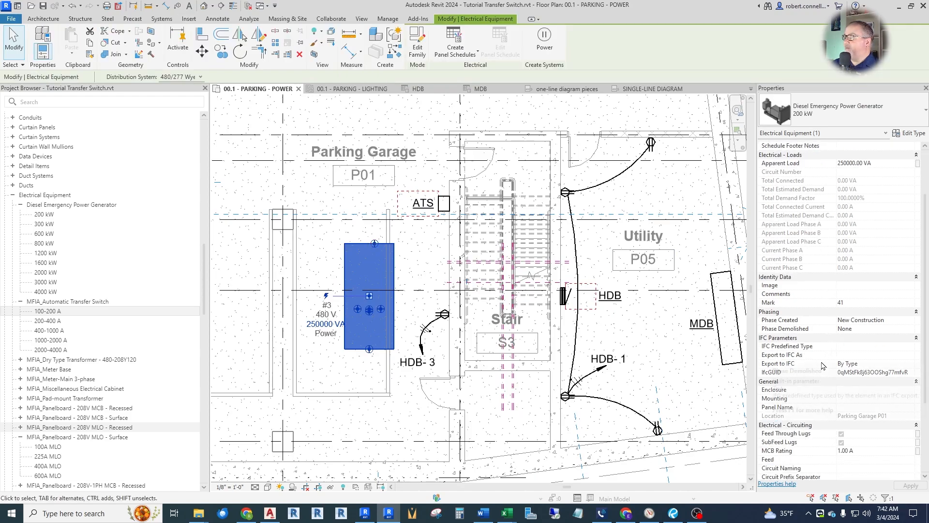
click(847, 407)
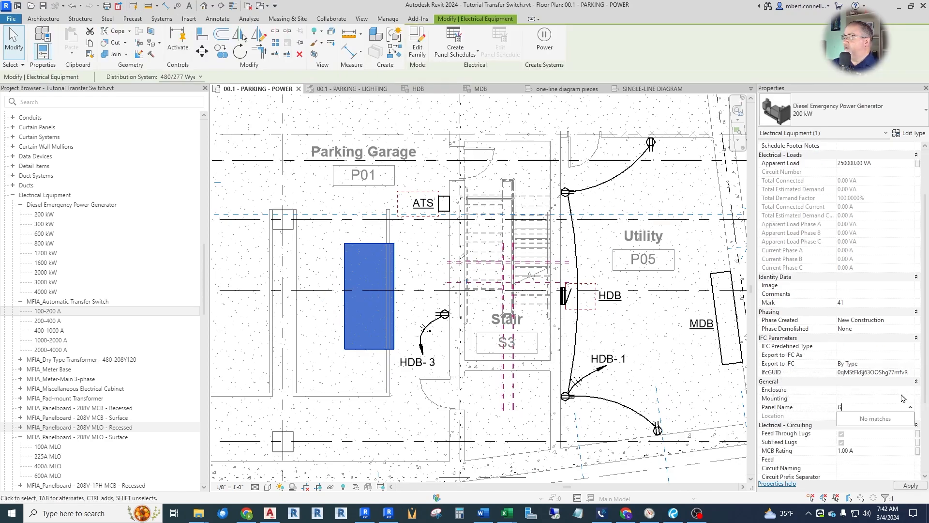
text(GEN)
click(903, 485)
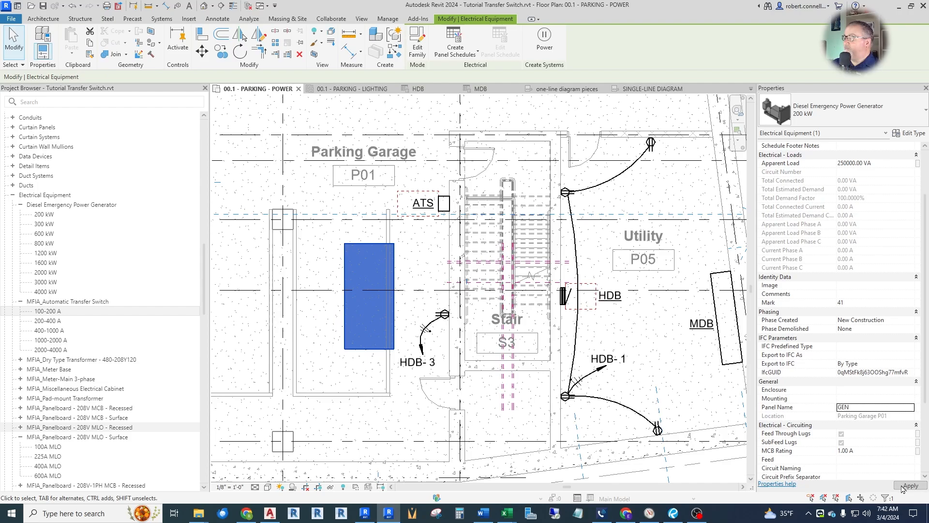
key(Escape)
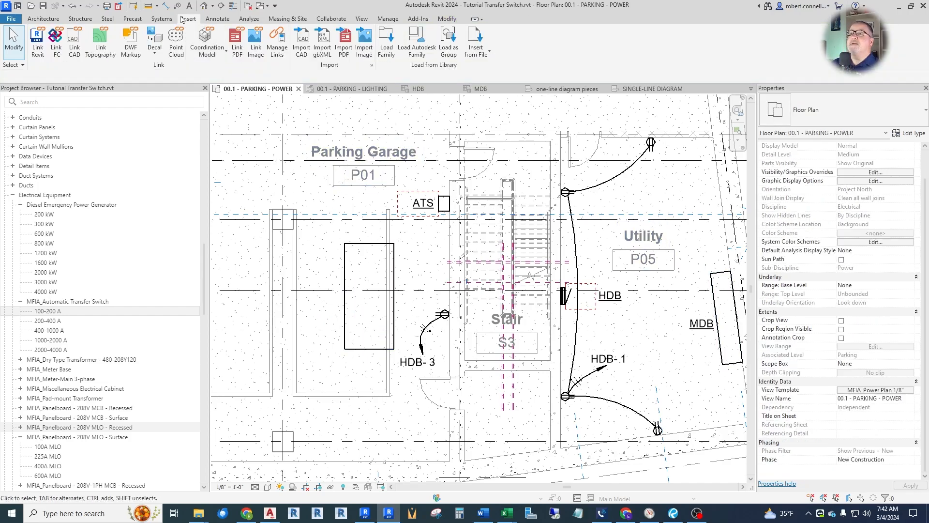
Tag the diesel generator on the power plan, with the tag inside its outline.
click(177, 6)
scroll(333, 299, up, 1)
click(344, 303)
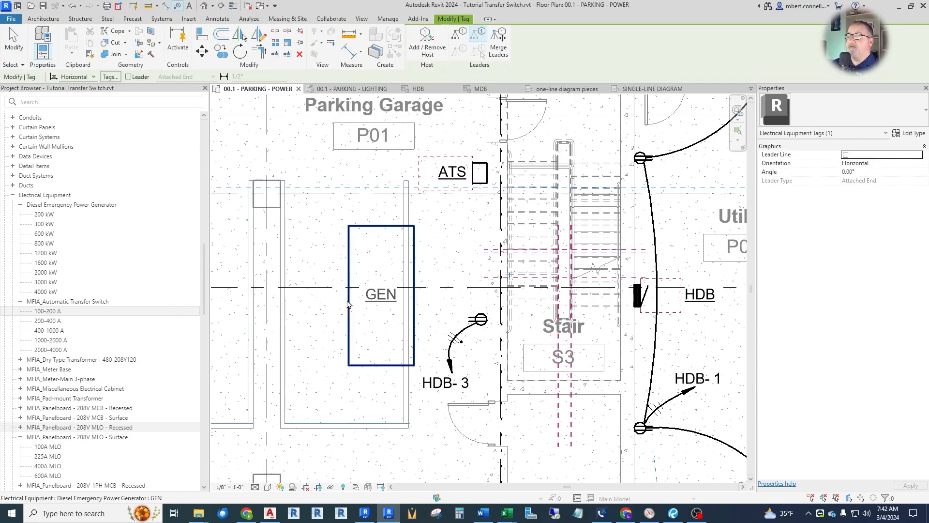
scroll(355, 260, down, 2)
scroll(355, 260, down, 1)
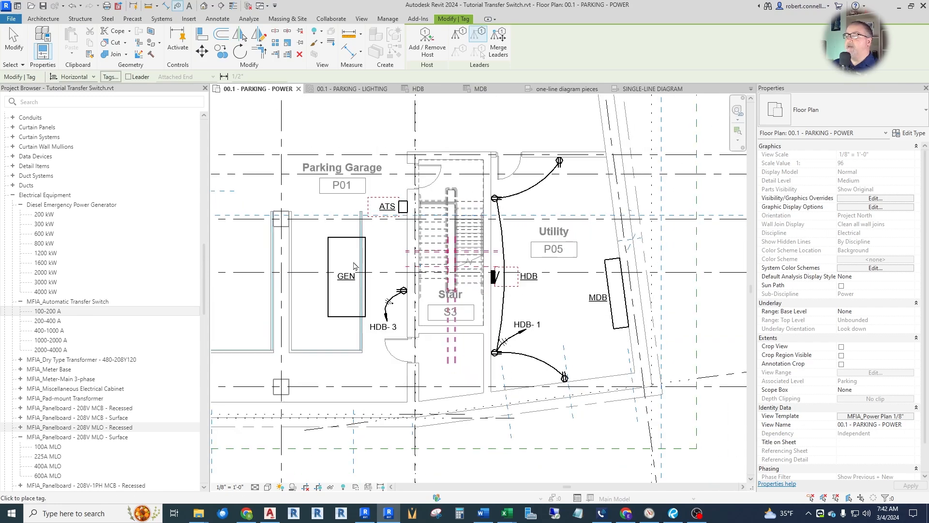
scroll(445, 209, up, 1)
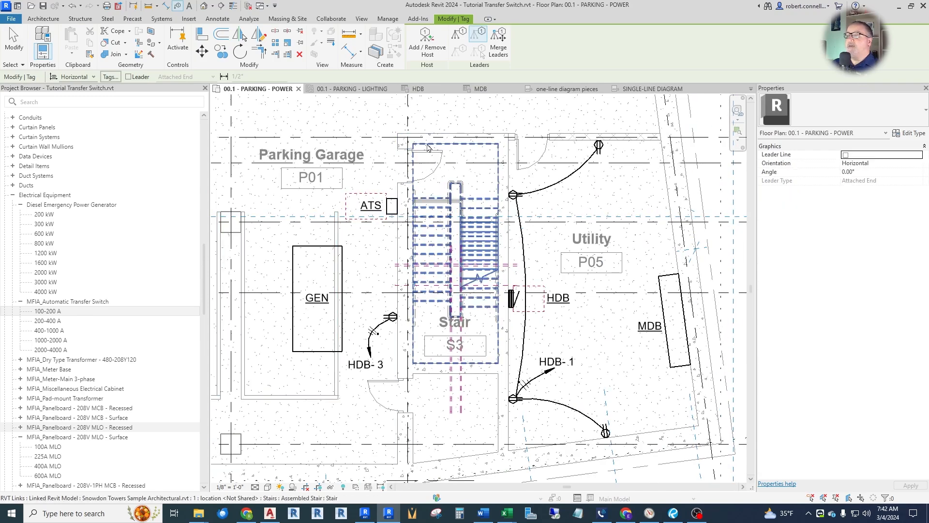
Place a 100A MLO surface-mounted 208V panelboard on the Parking Garage P01 wall, directly below the automatic transfer switch.
click(651, 89)
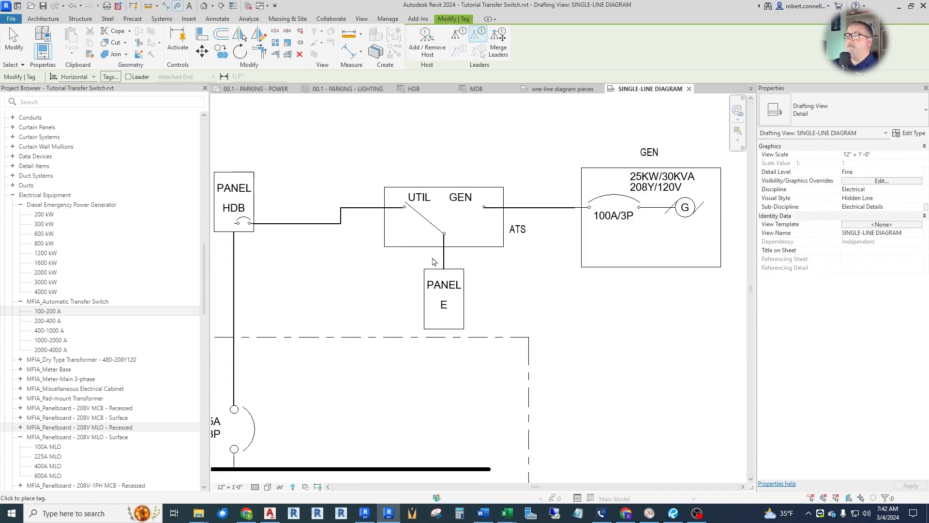
click(257, 89)
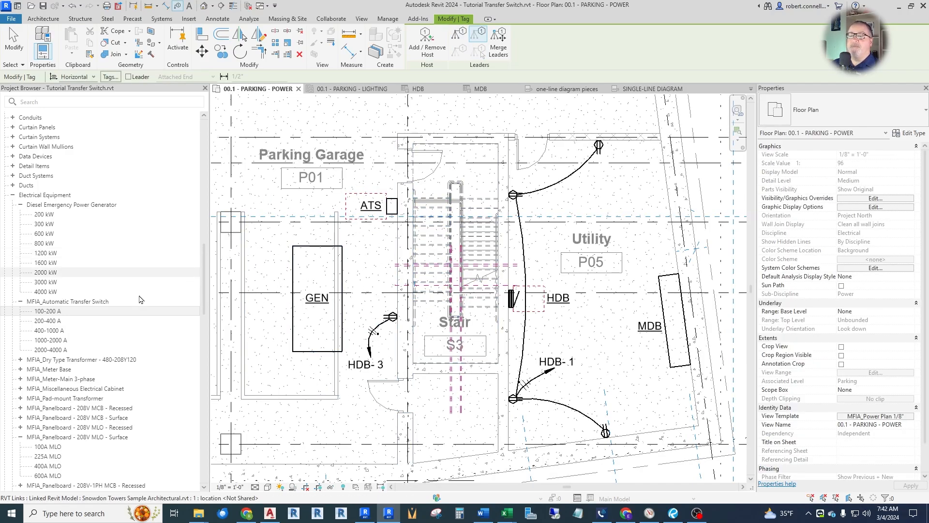
key(Escape)
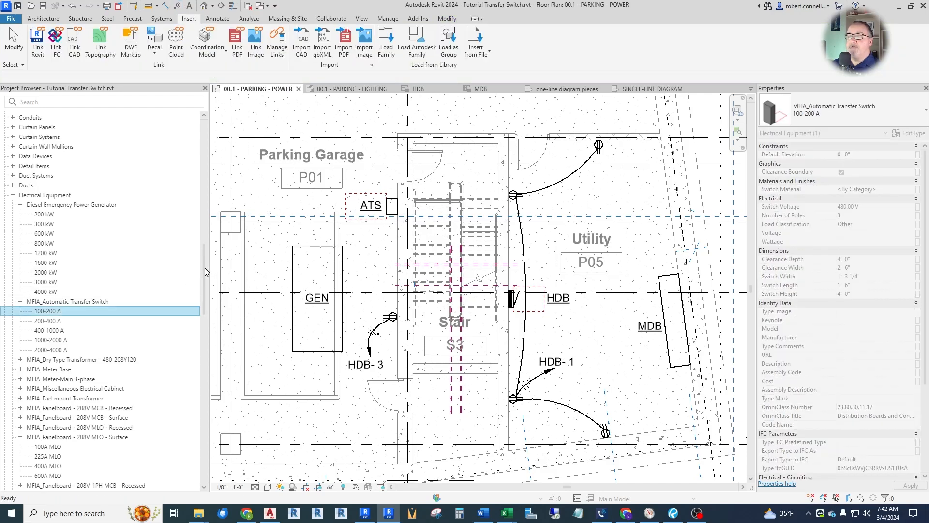
scroll(89, 298, down, 5)
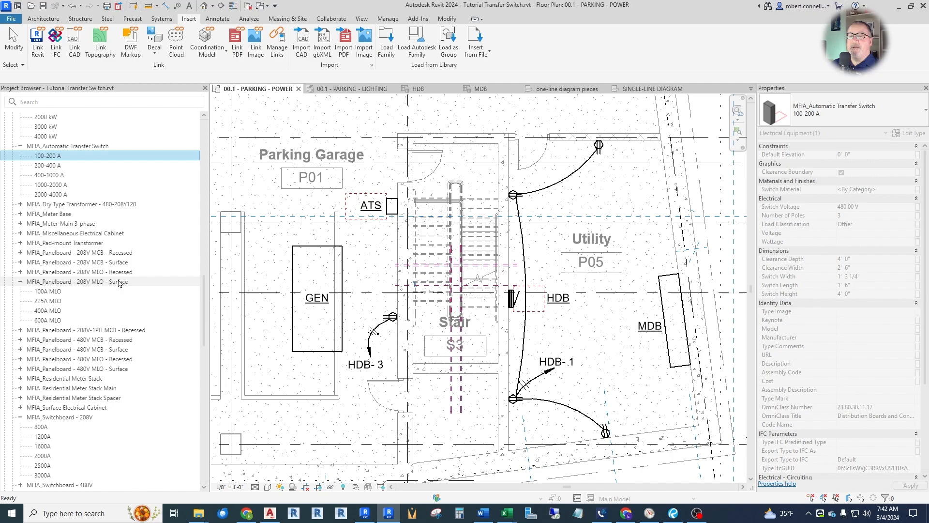
drag(55, 292, 248, 302)
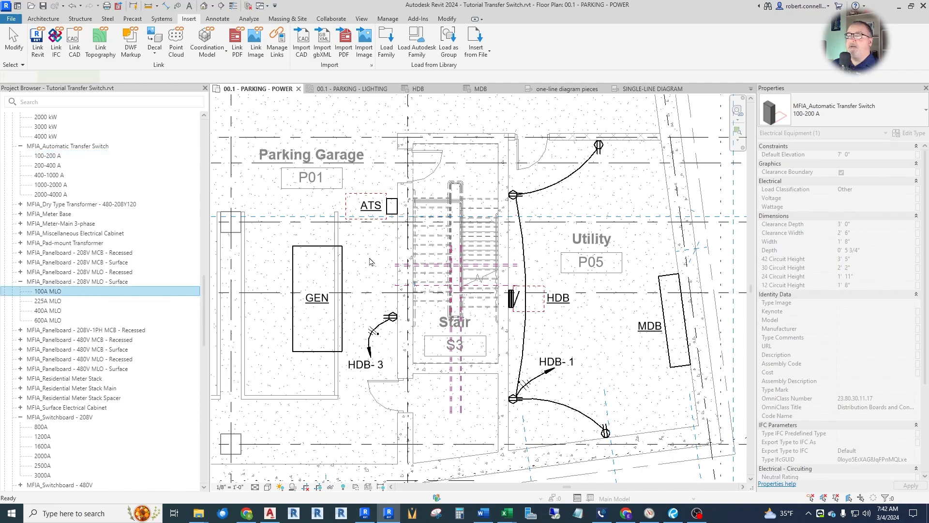
scroll(380, 240, up, 4)
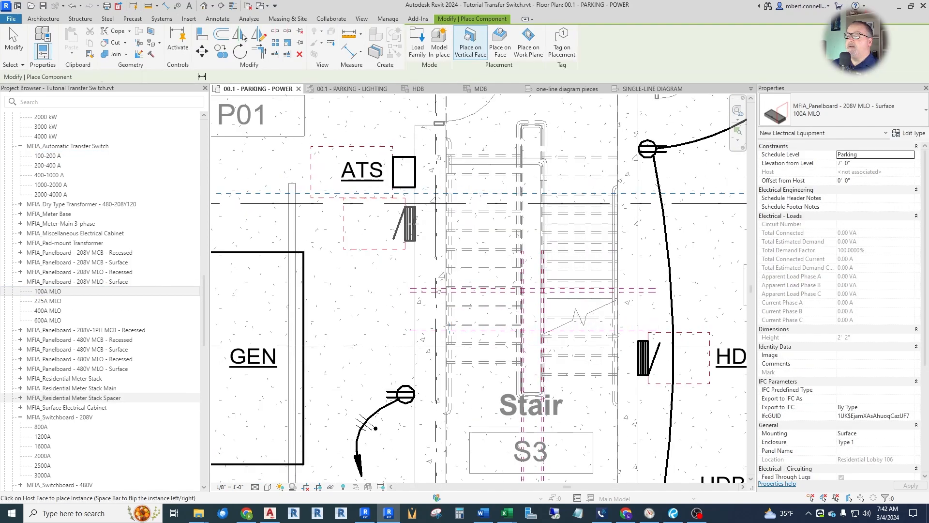
click(410, 224)
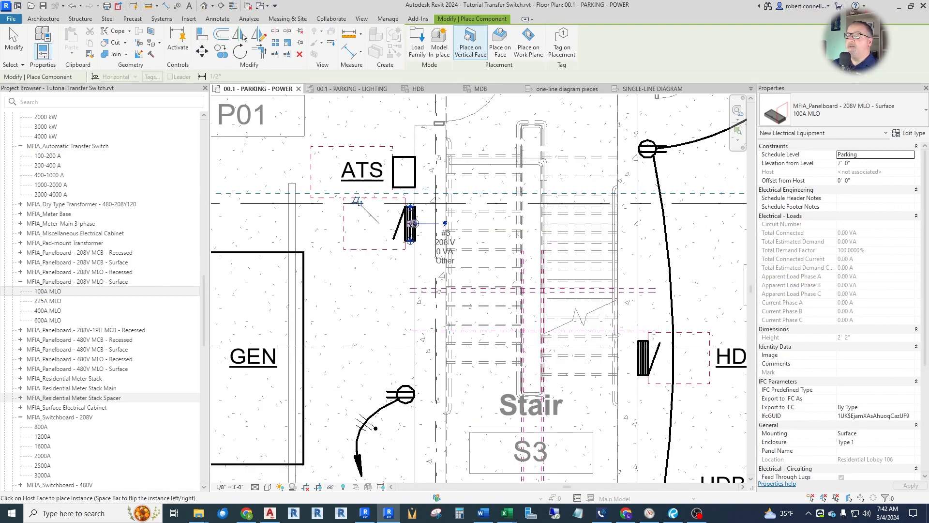
key(Escape)
key(Escape)
Set the Panel Name of the newly placed 100A MLO panelboard to E.
click(412, 226)
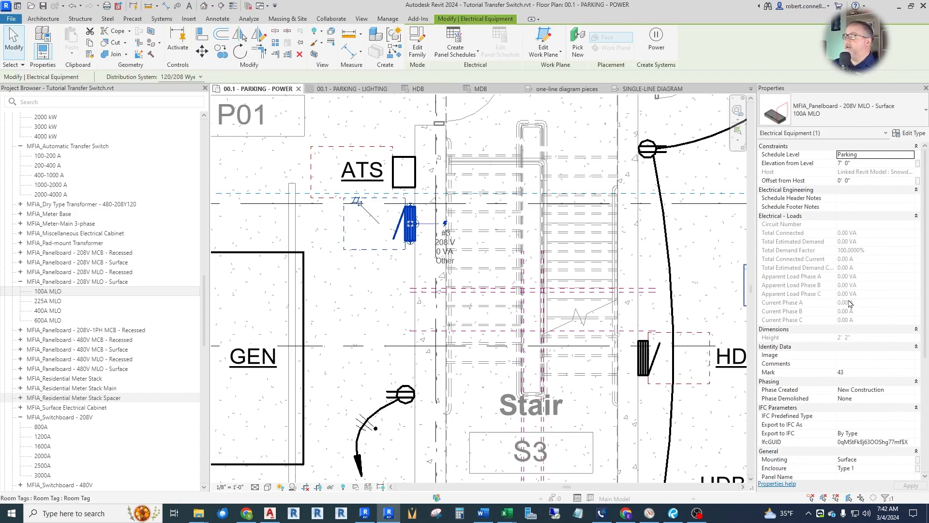
click(868, 398)
text(E)
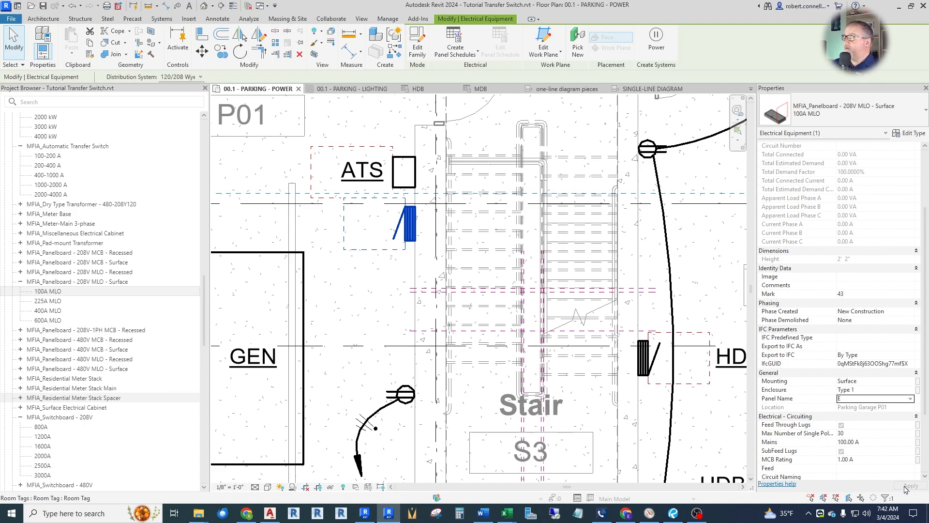
click(413, 116)
Tag emergency panel E by category on the power plan, beside the panelboard.
click(189, 19)
click(177, 9)
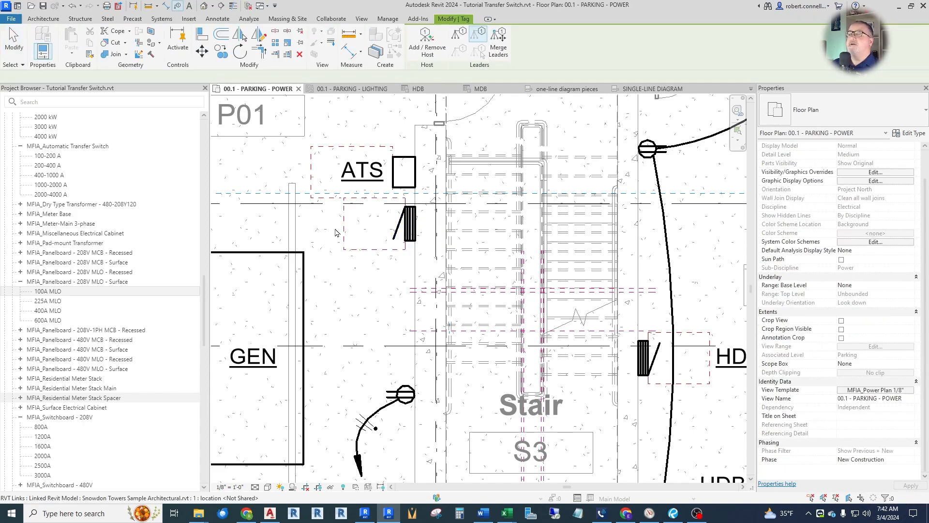
click(409, 223)
key(Escape)
scroll(451, 199, down, 2)
scroll(452, 199, down, 1)
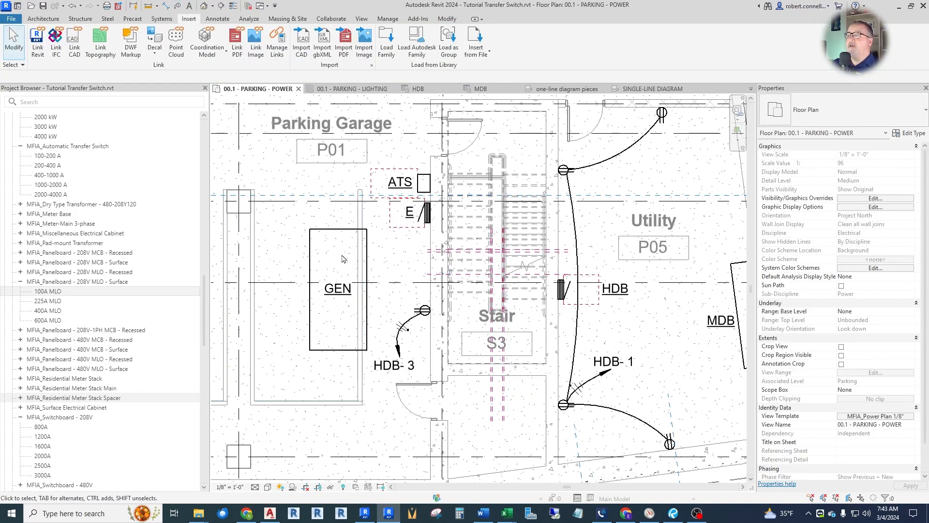
scroll(393, 275, down, 1)
scroll(369, 282, down, 1)
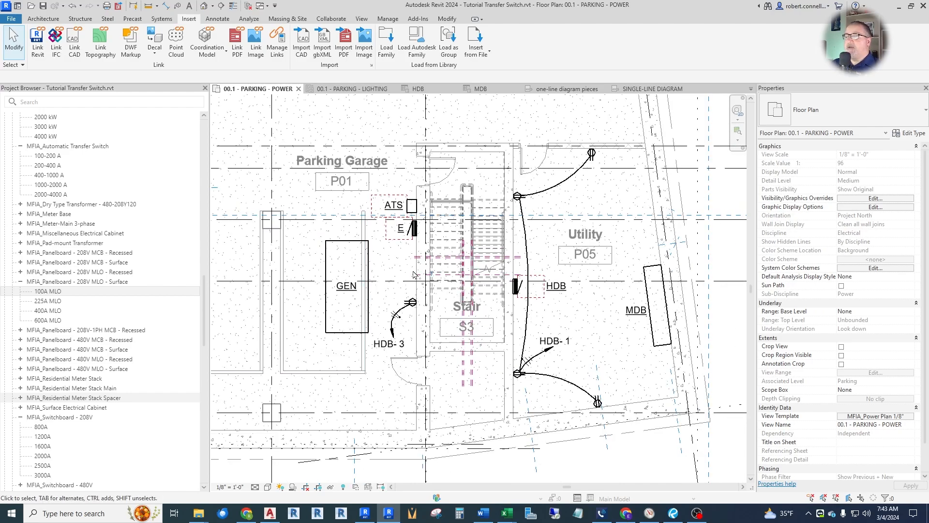
scroll(442, 264, up, 1)
scroll(367, 270, down, 1)
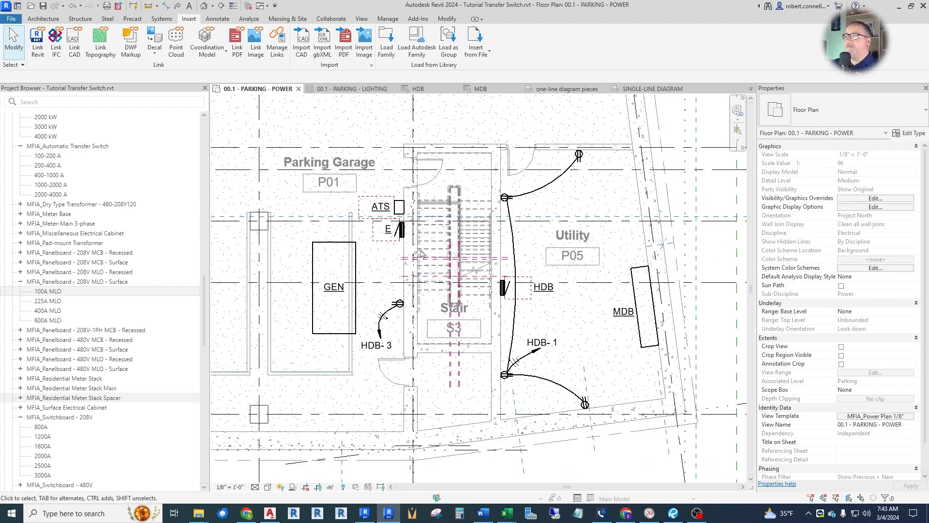
Create a power circuit for the automatic transfer switch using Connector 1, UTILITY, after reviewing the single-line diagram.
click(639, 94)
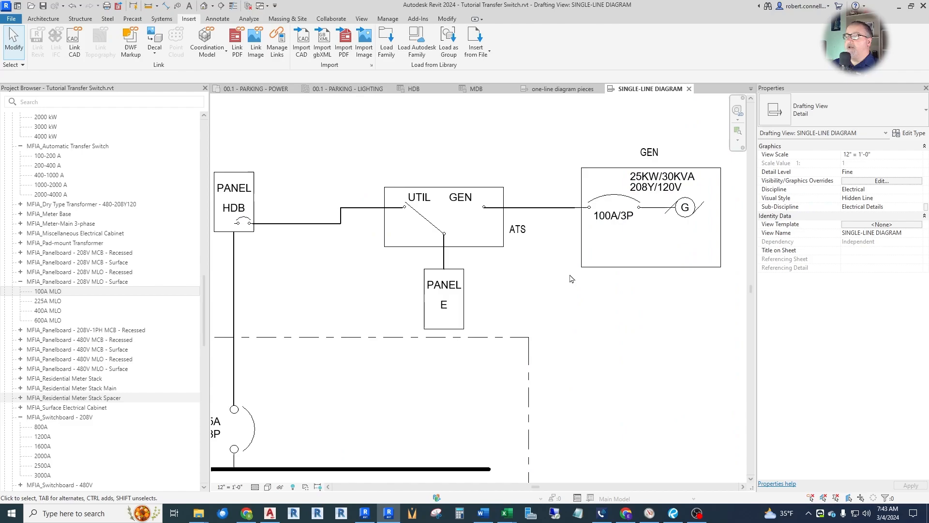
scroll(498, 307, down, 1)
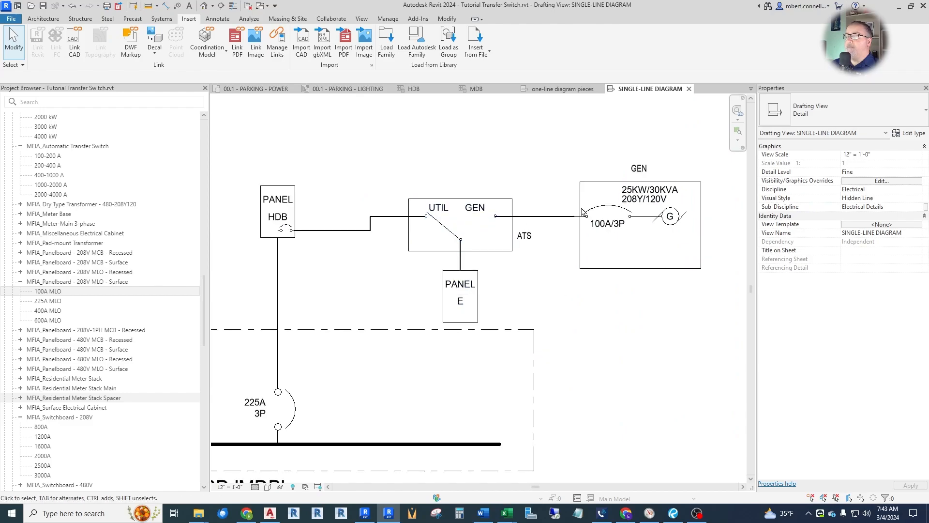
scroll(487, 191, up, 1)
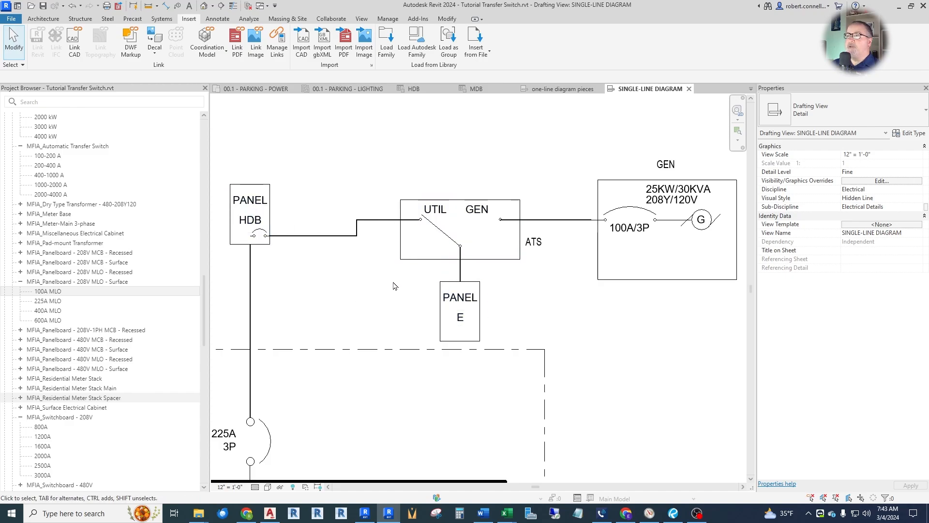
click(256, 89)
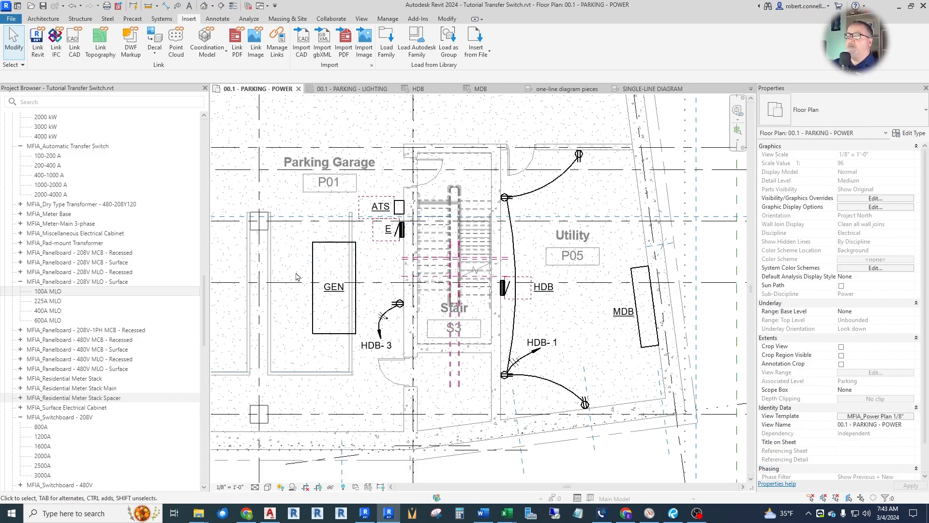
click(399, 208)
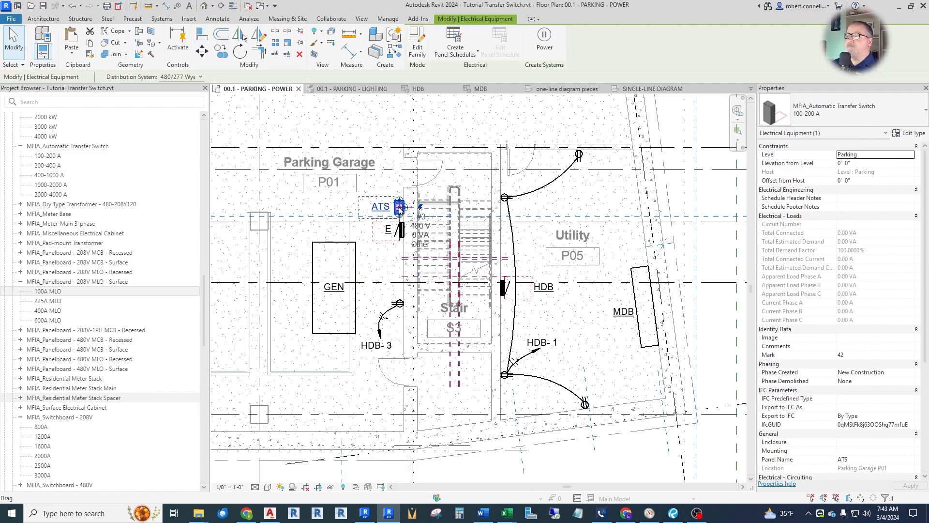
click(545, 41)
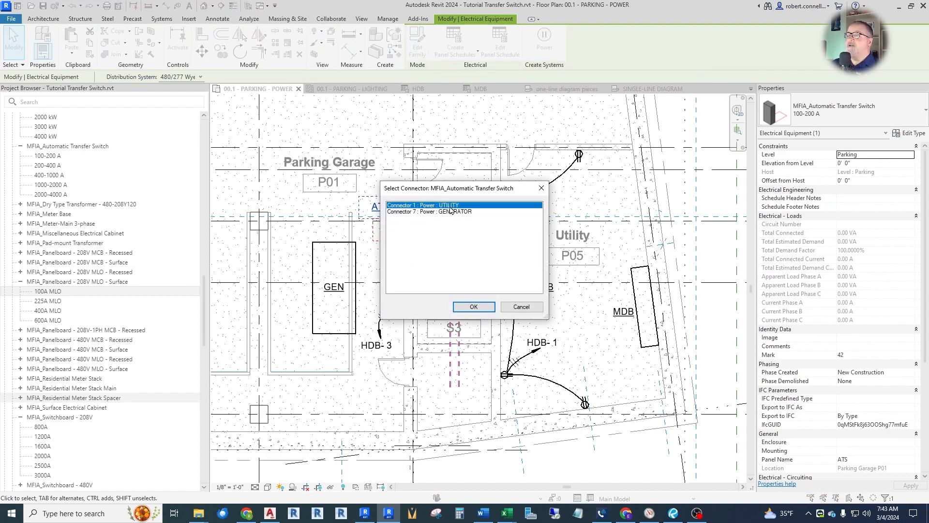
click(472, 307)
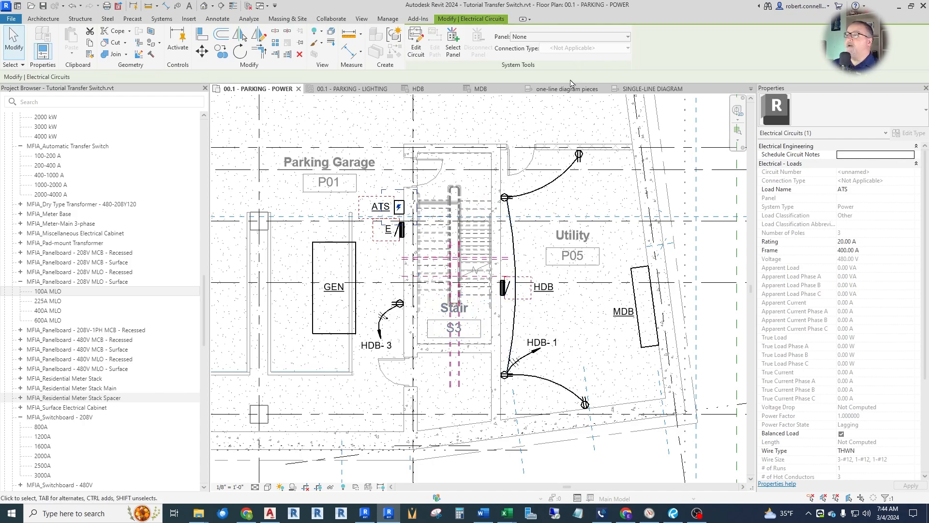
Check which panels are available to feed the automatic transfer switch's utility circuit.
click(578, 37)
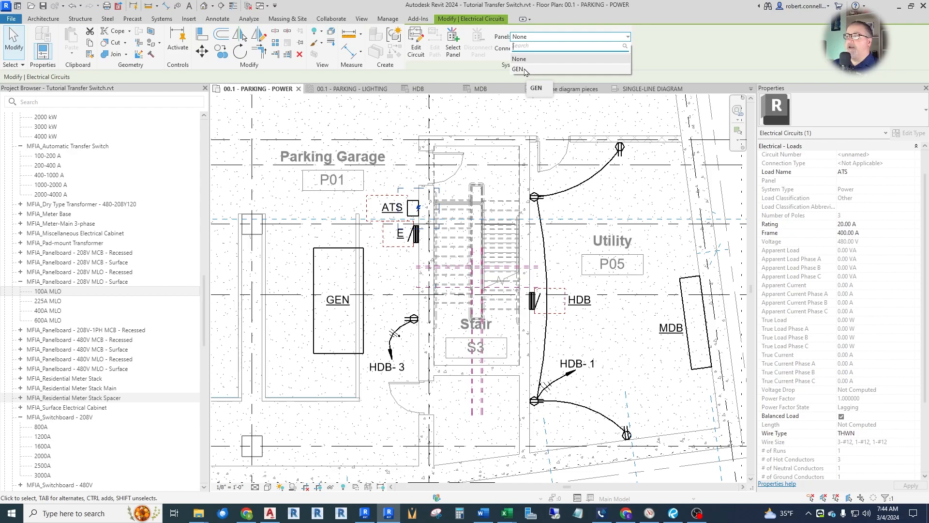
click(518, 69)
click(600, 105)
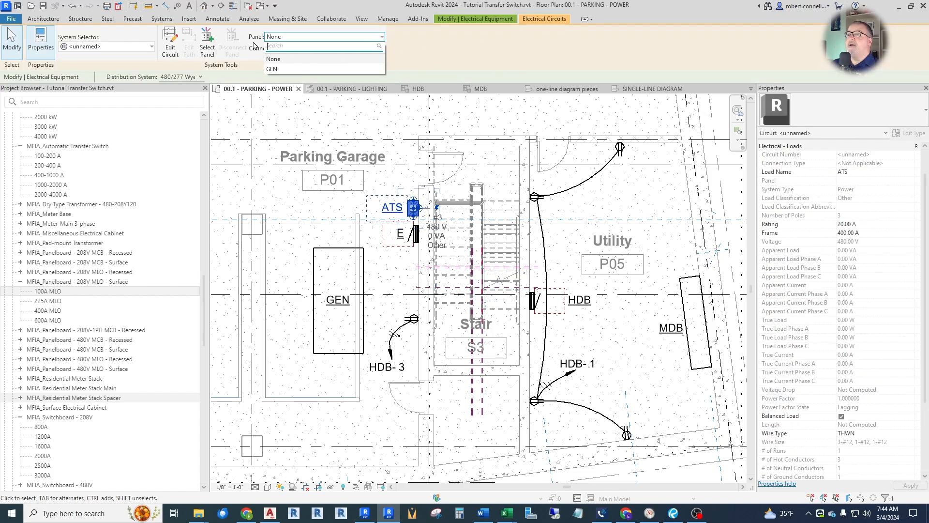
click(532, 105)
click(540, 121)
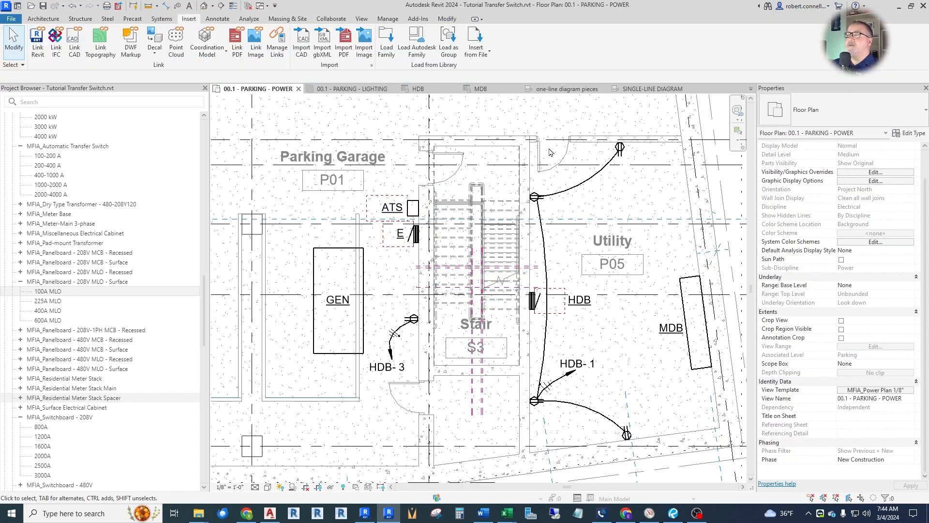
Check which distribution systems are available for the diesel generator GEN.
click(364, 298)
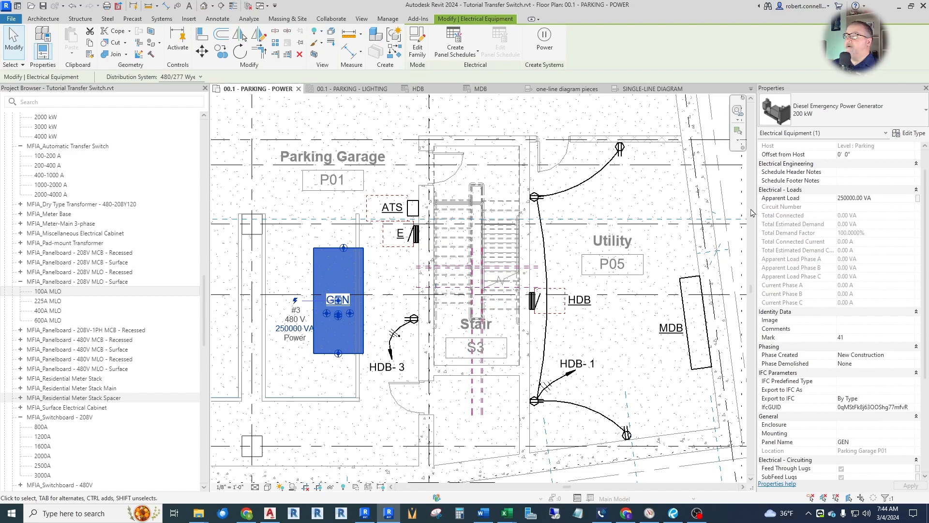
scroll(831, 199, down, 3)
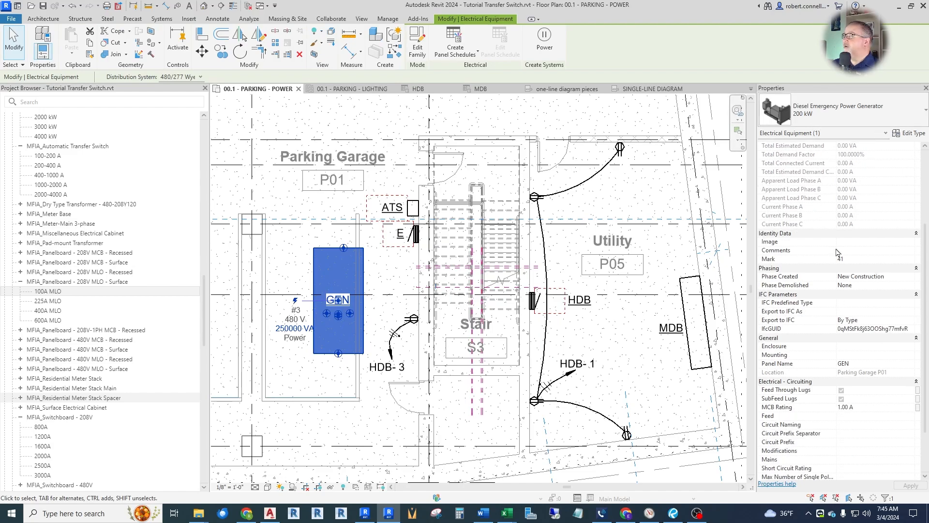
scroll(818, 300, up, 3)
scroll(878, 420, down, 6)
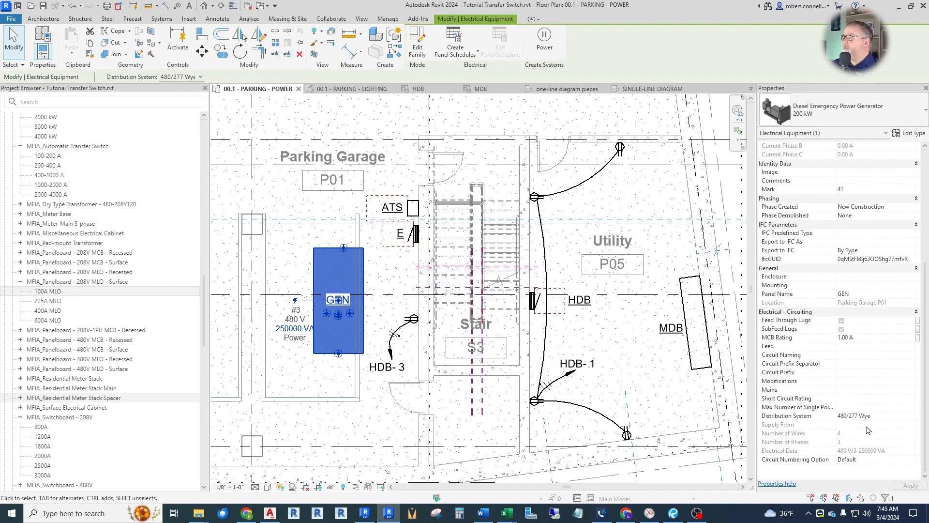
click(881, 418)
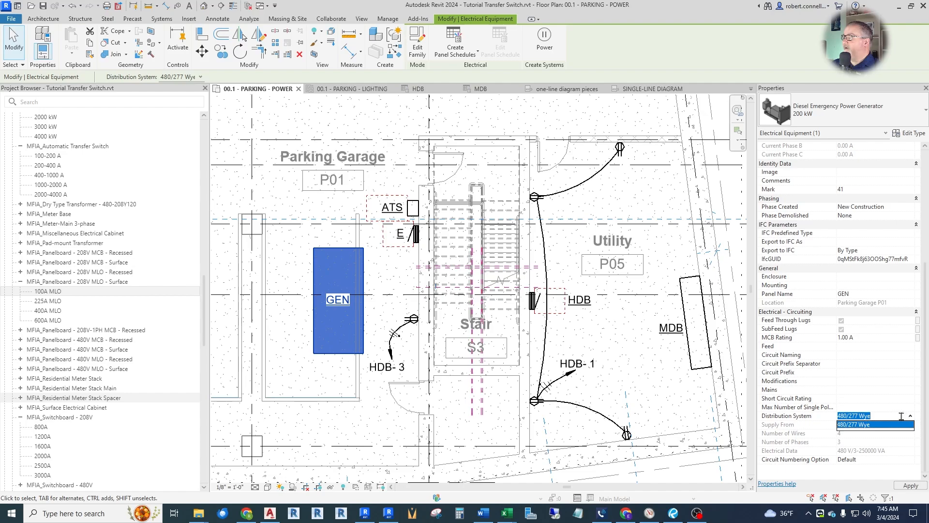
Set the Alternator Voltage of the generator's 200 kW type to 208 V and check the generator's distribution system.
click(909, 133)
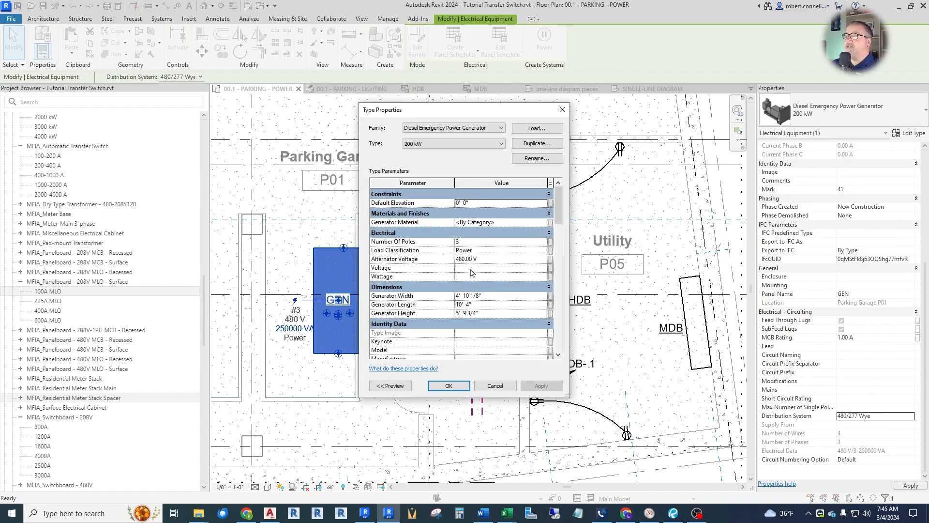
click(489, 260)
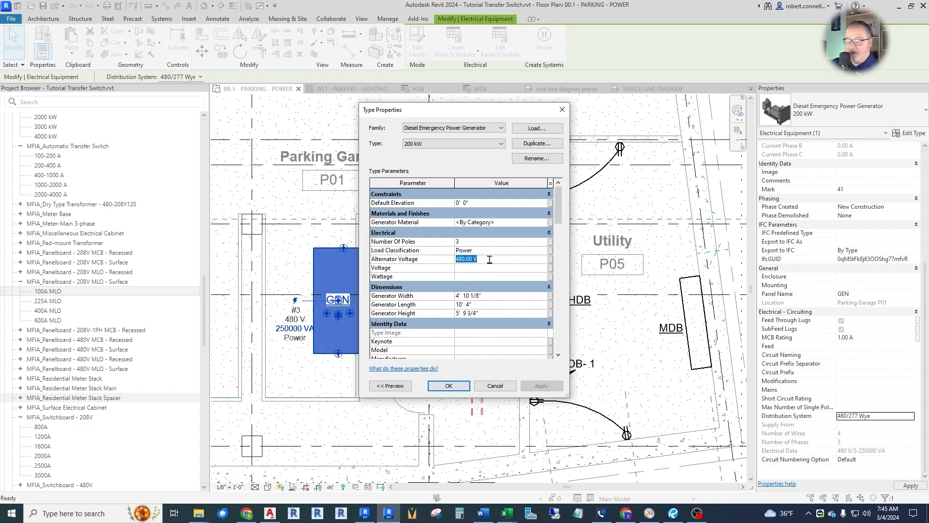
text(208)
key(Return)
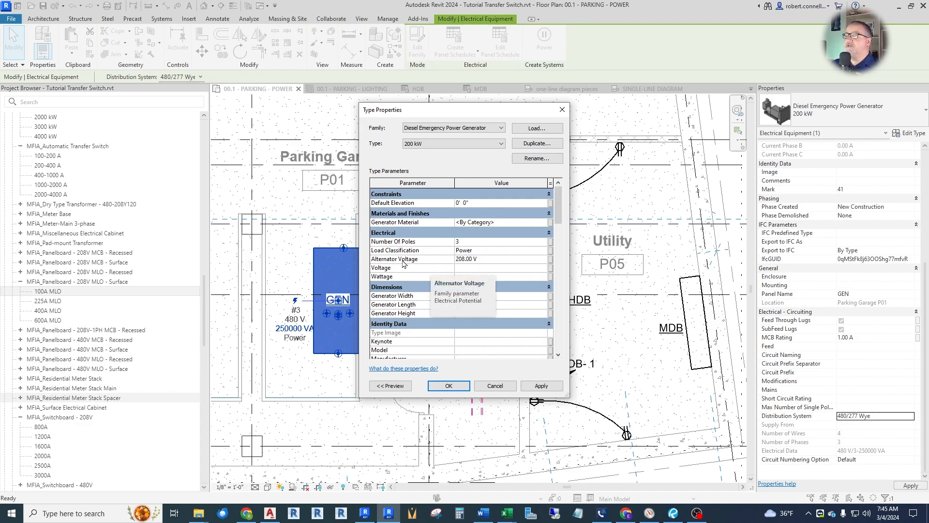
click(455, 386)
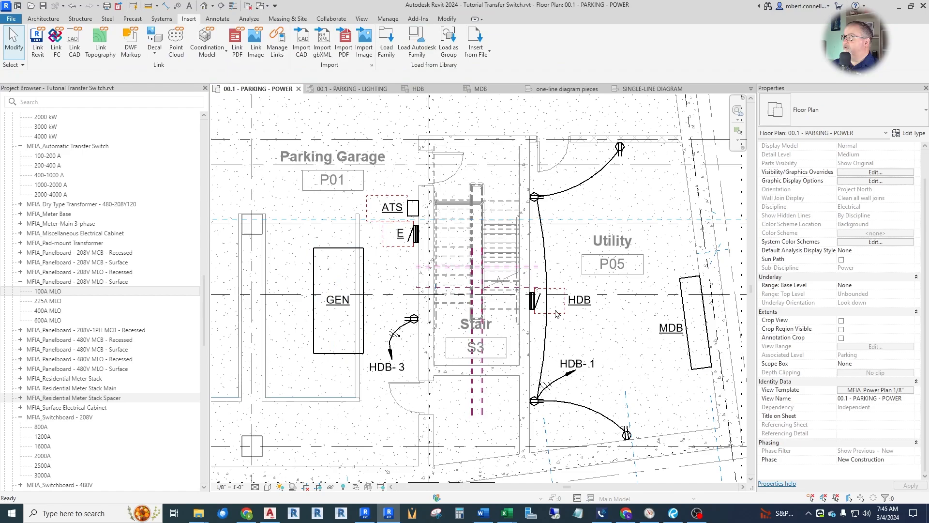
scroll(866, 436, up, 2)
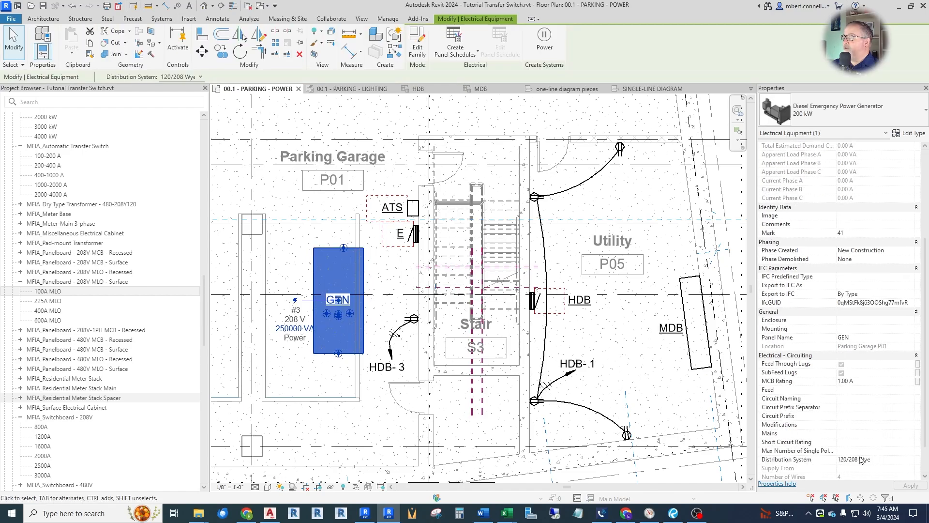
key(Escape)
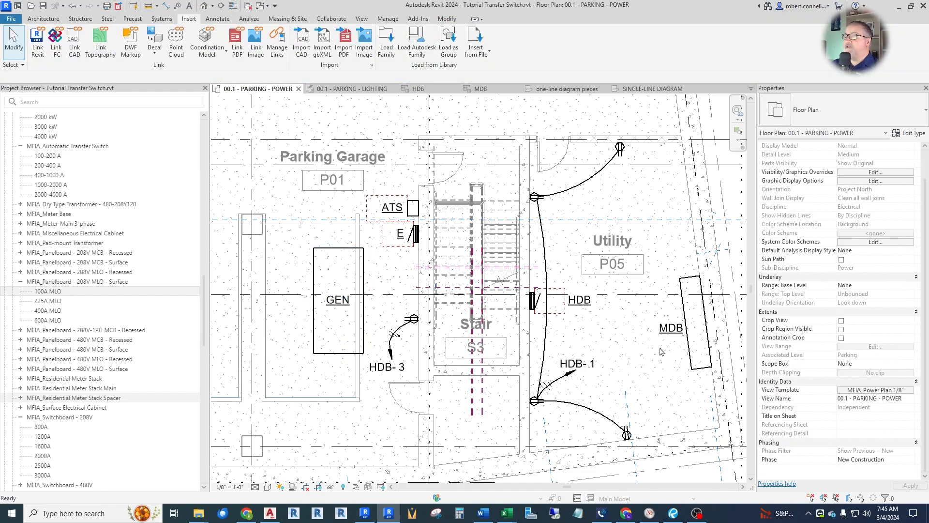
Set the Switch Voltage of the automatic transfer switch's 100-200 A type to 208 V.
click(414, 215)
scroll(871, 439, down, 5)
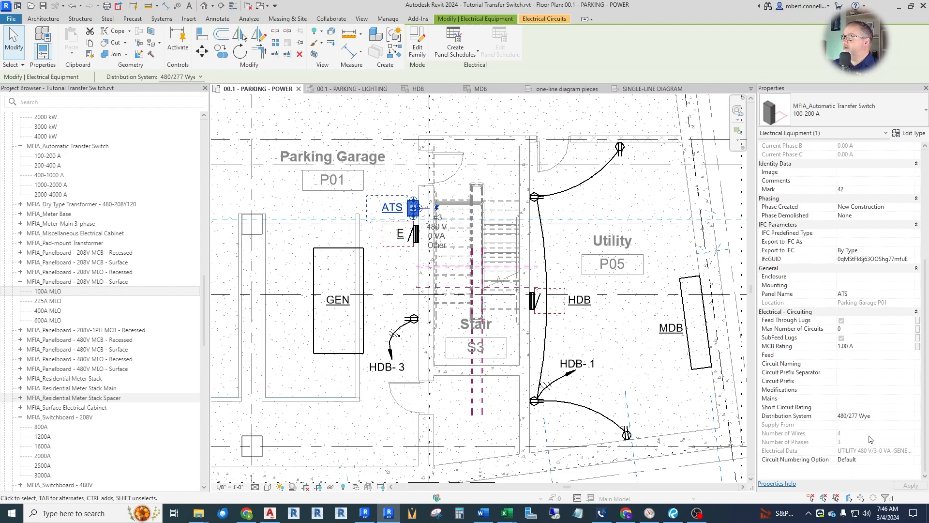
click(890, 416)
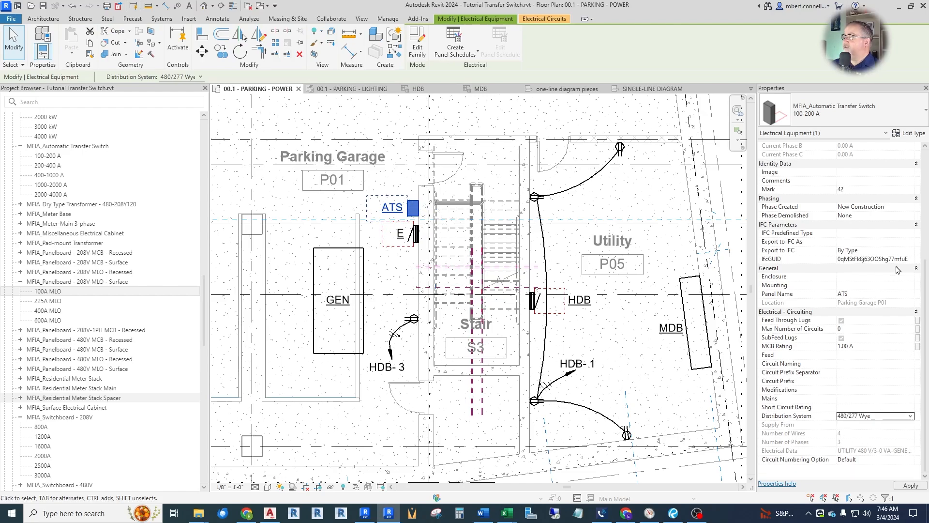
click(909, 134)
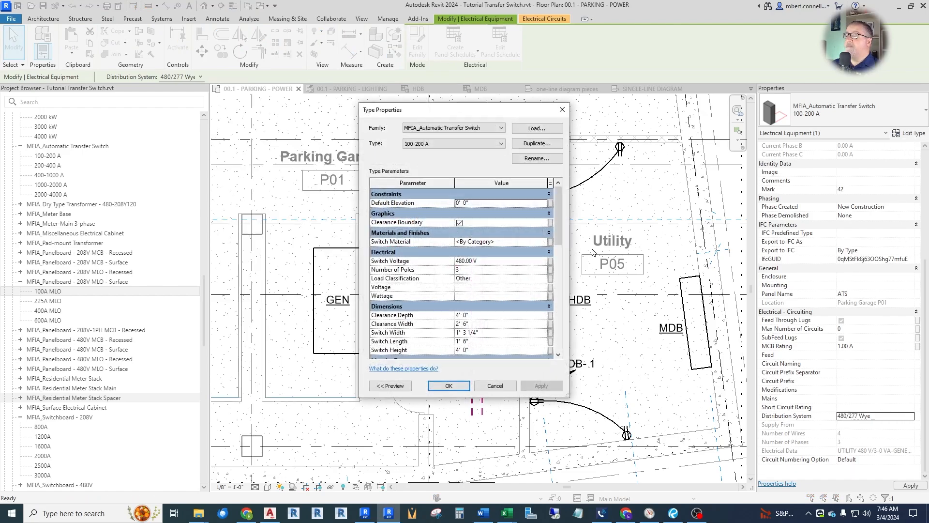
click(495, 261)
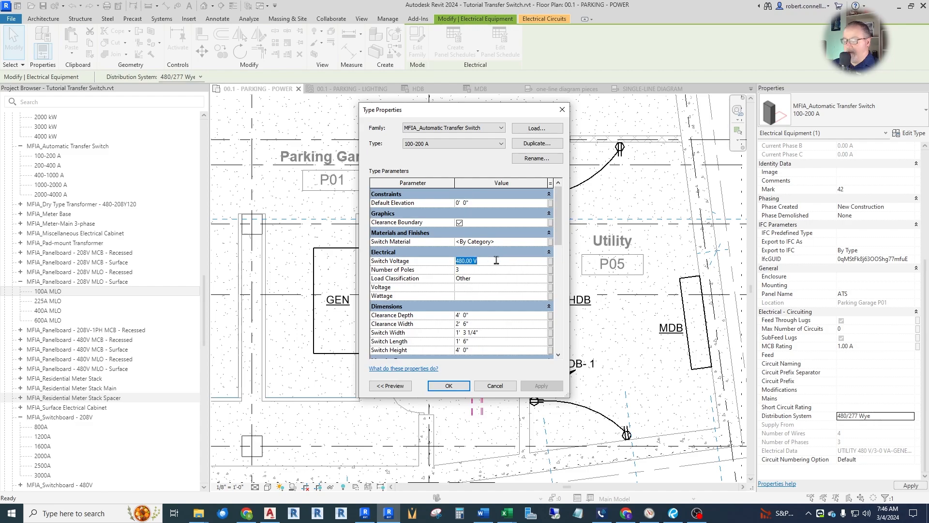
text(208)
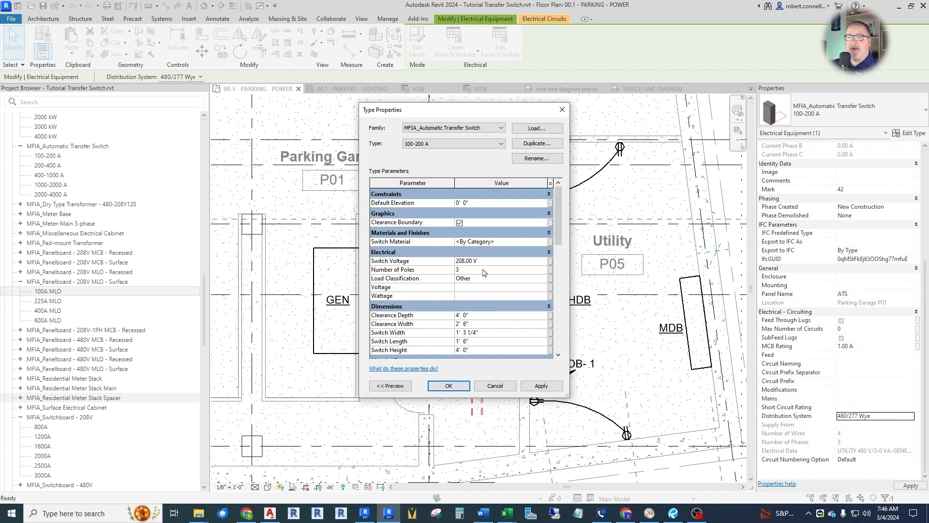
click(449, 385)
click(480, 270)
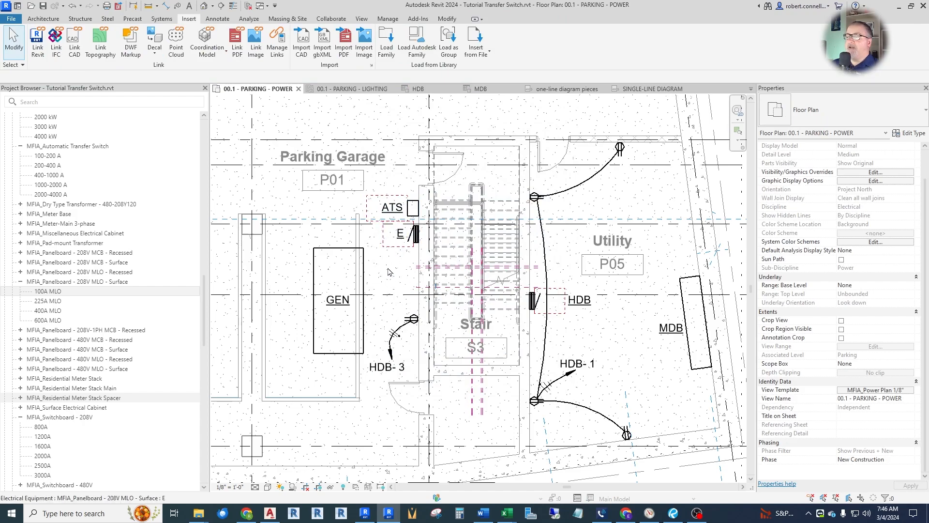
Assign the automatic transfer switch's utility power circuit to panel HDB.
click(413, 214)
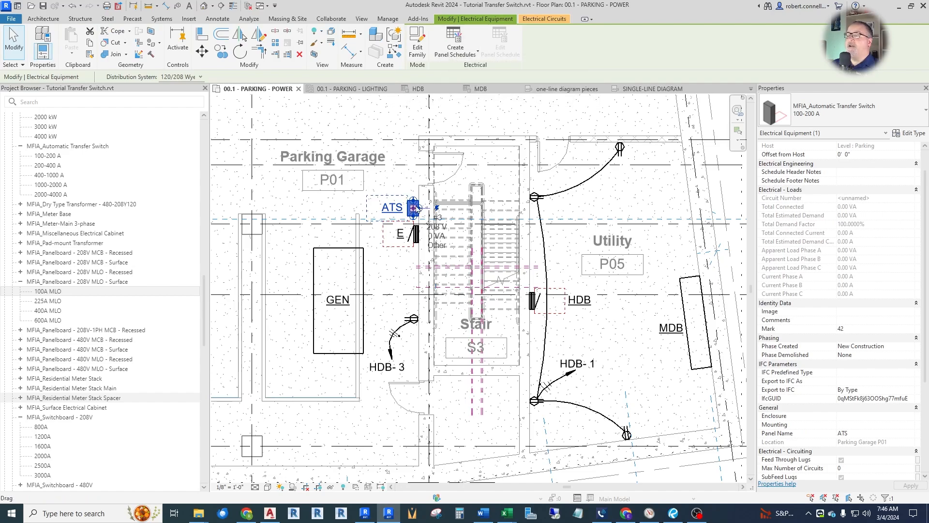
click(548, 22)
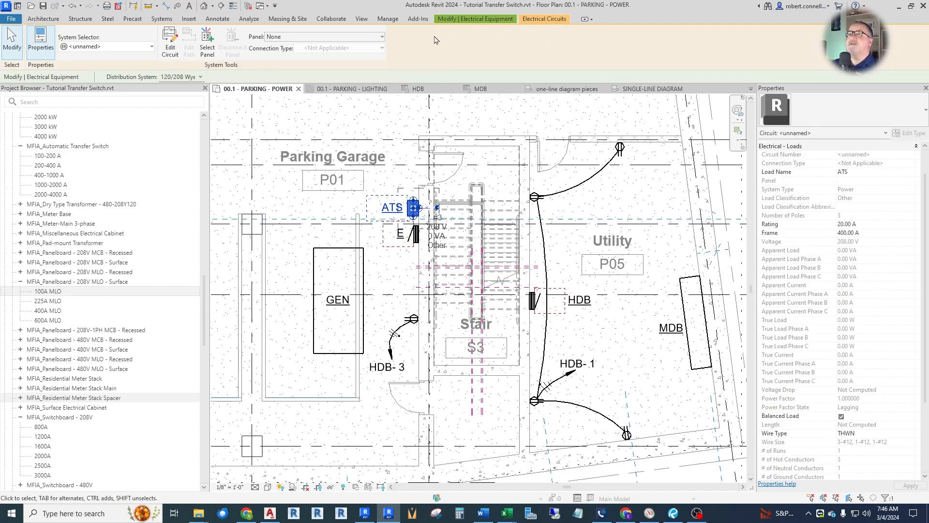
click(381, 39)
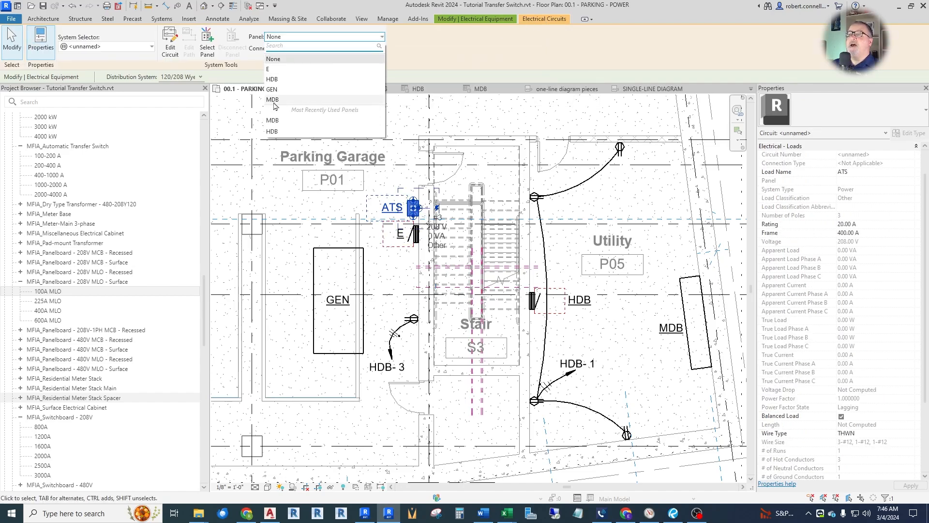
click(278, 79)
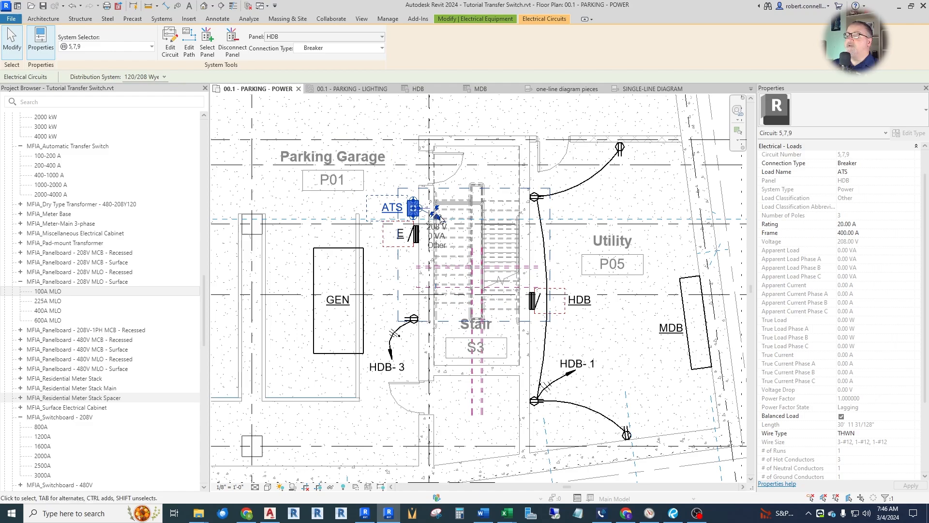
scroll(435, 215, up, 2)
scroll(455, 230, down, 2)
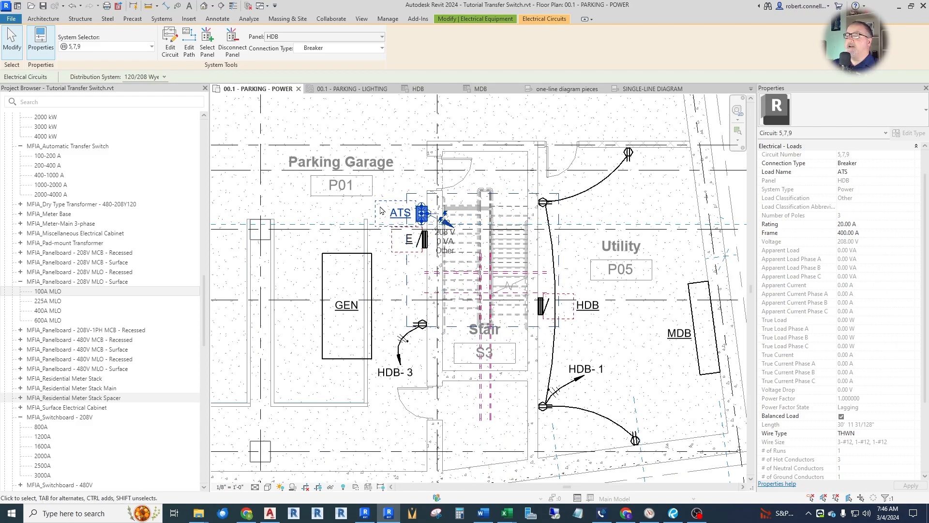
key(Escape)
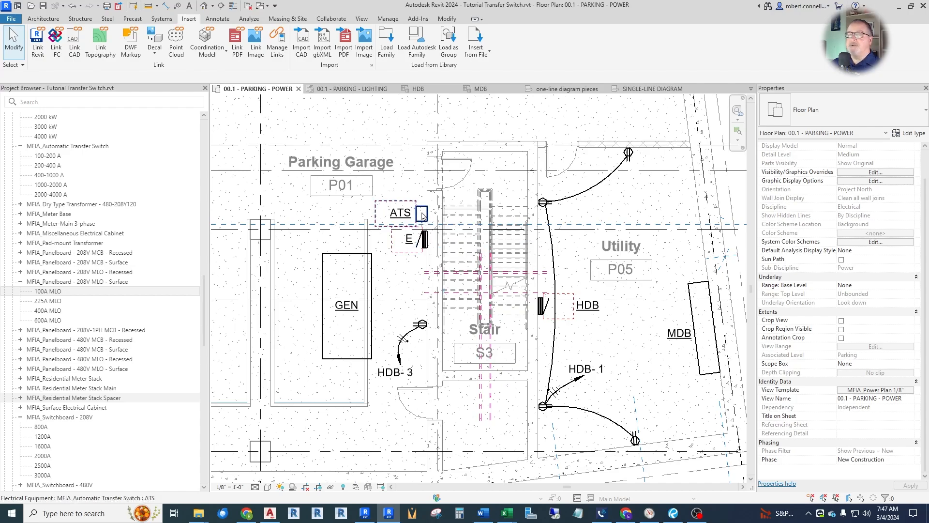
Display the System Browser, widen it and list the model by Systems.
click(363, 20)
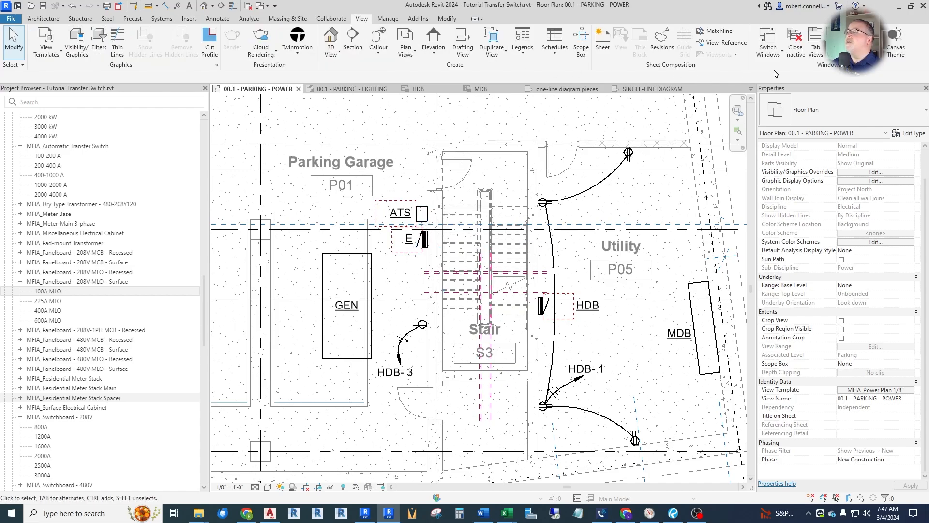
click(852, 48)
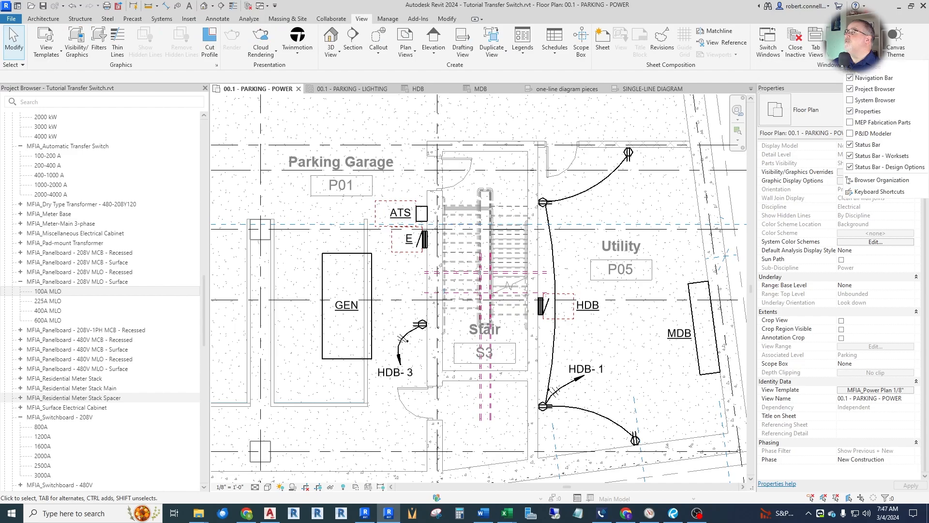
click(851, 101)
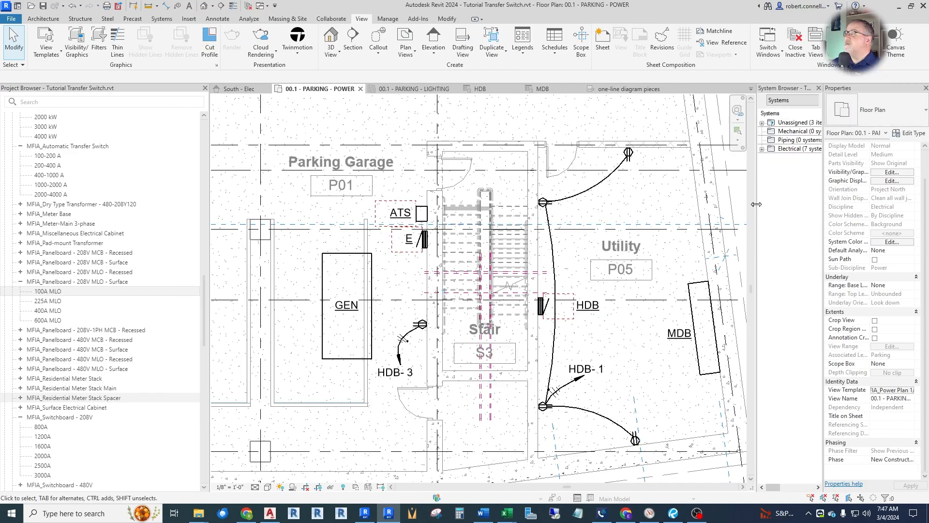
drag(756, 204, 654, 218)
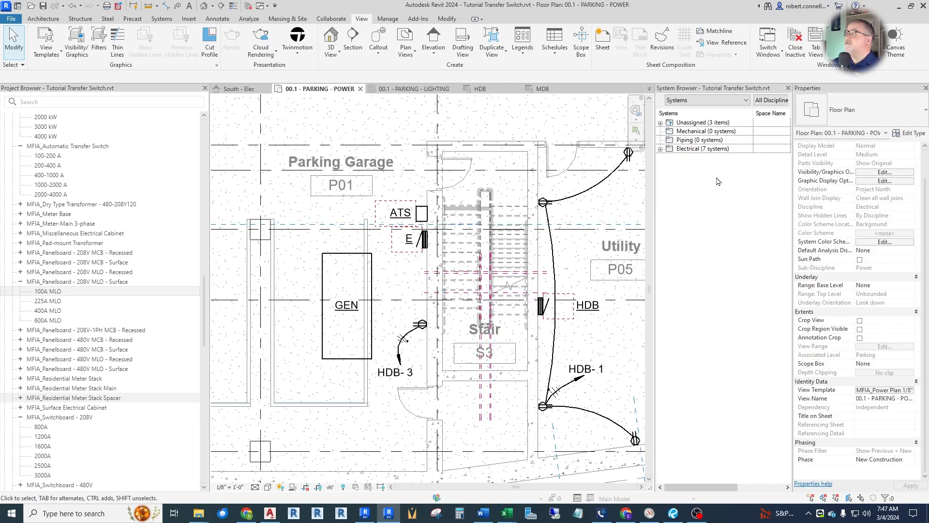
click(746, 101)
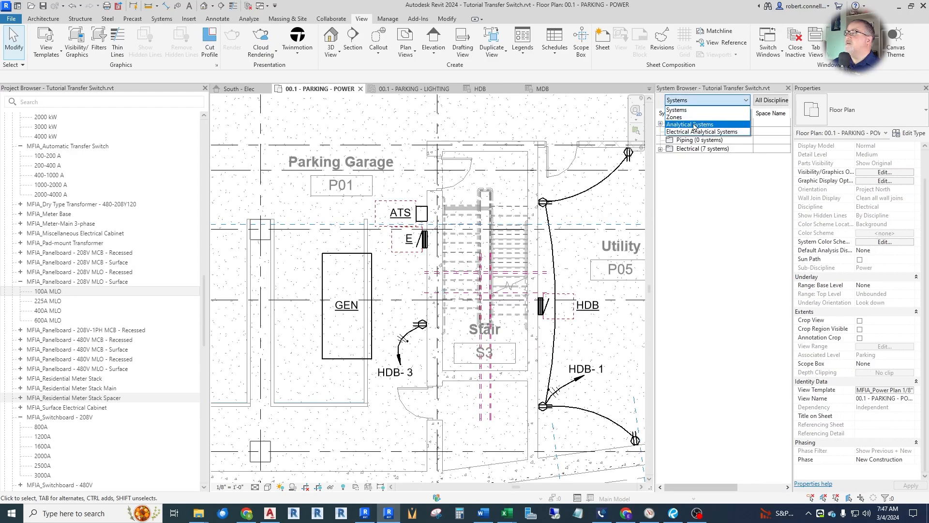
click(720, 108)
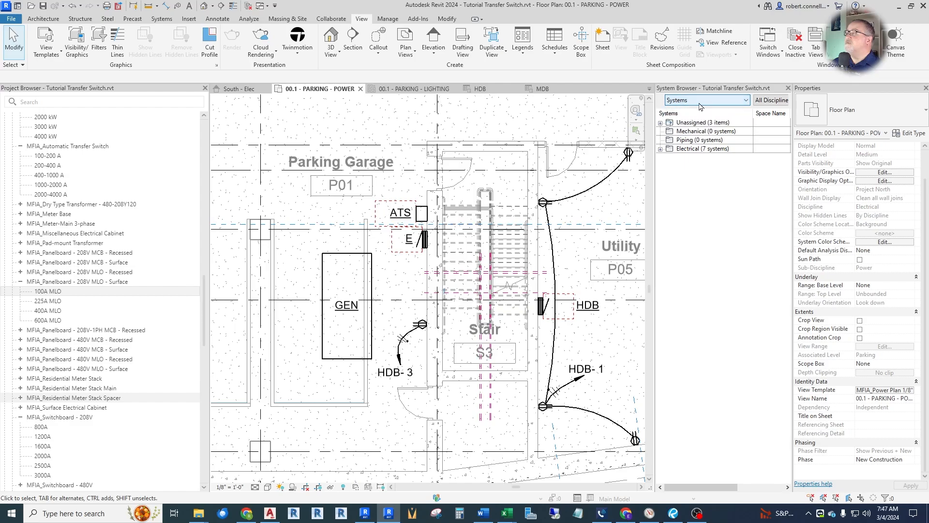
Expand the electrical power systems through MDB to panel HDB's circuits, and examine the unnamed circuit holding the ATS.
click(661, 149)
click(662, 151)
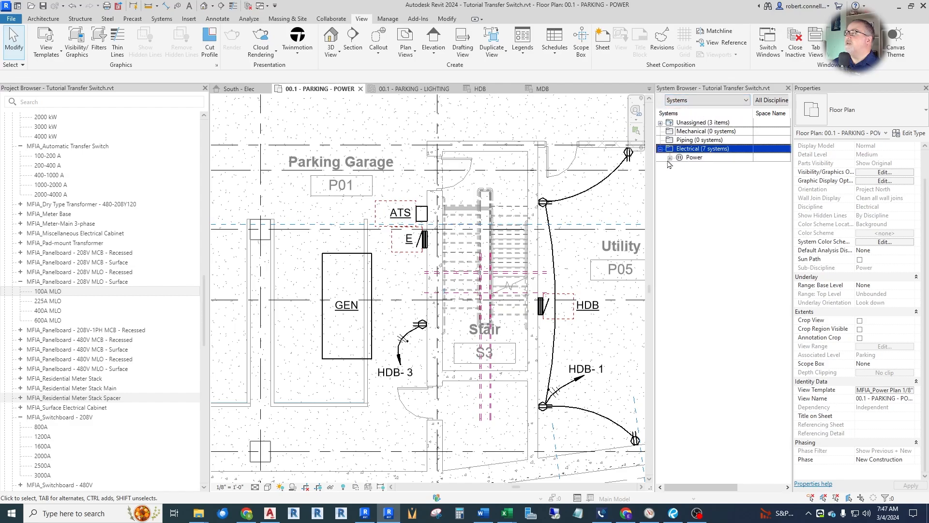
click(670, 158)
click(679, 166)
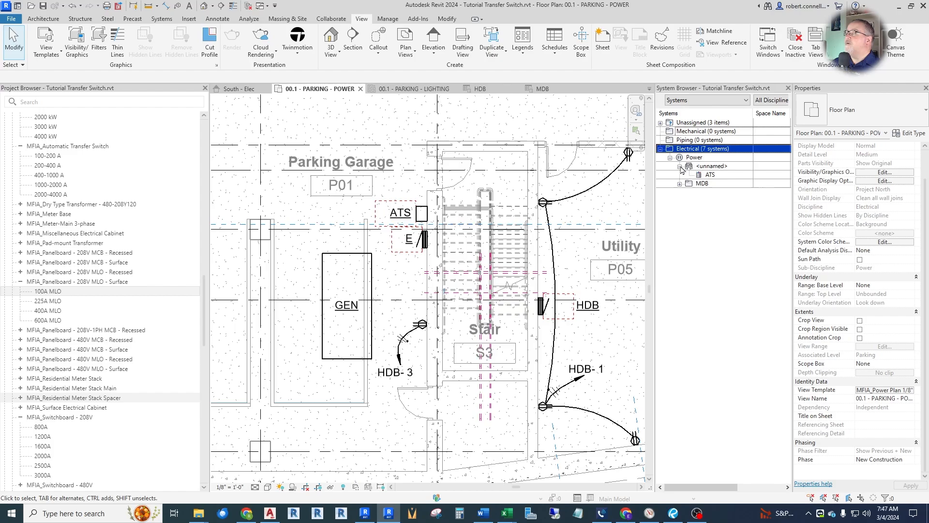
click(680, 183)
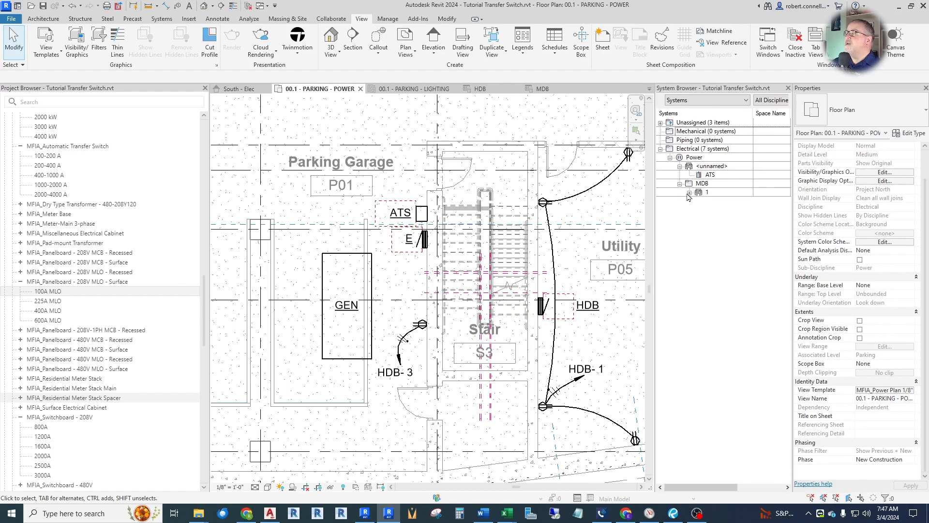
click(689, 193)
click(689, 193)
click(714, 239)
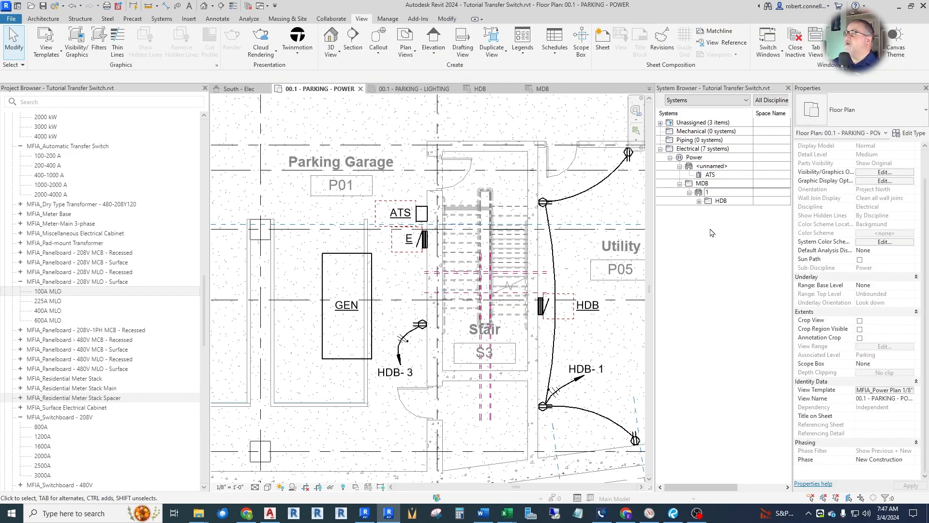
click(700, 201)
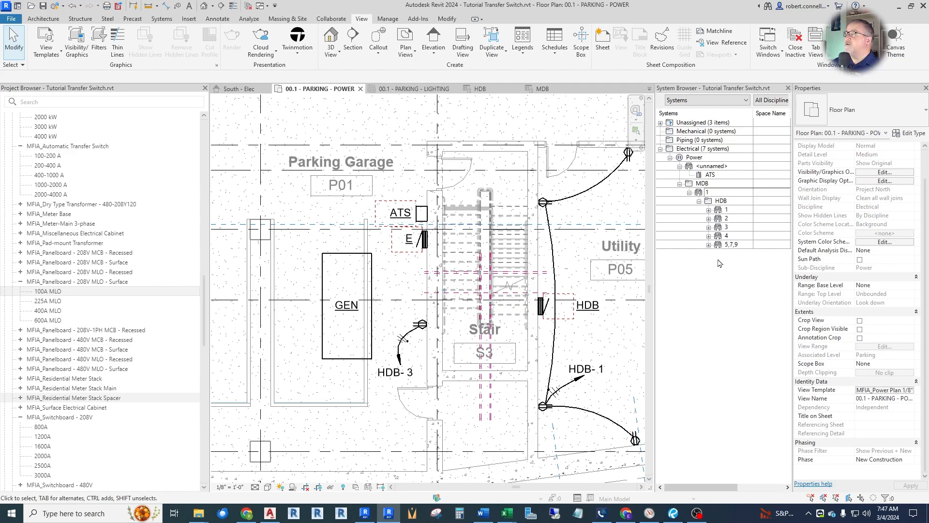
click(706, 174)
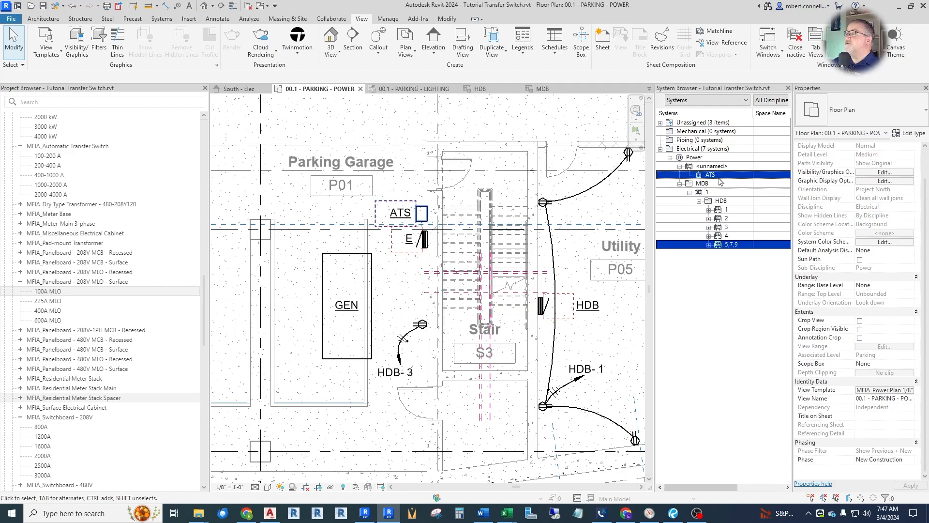
click(703, 167)
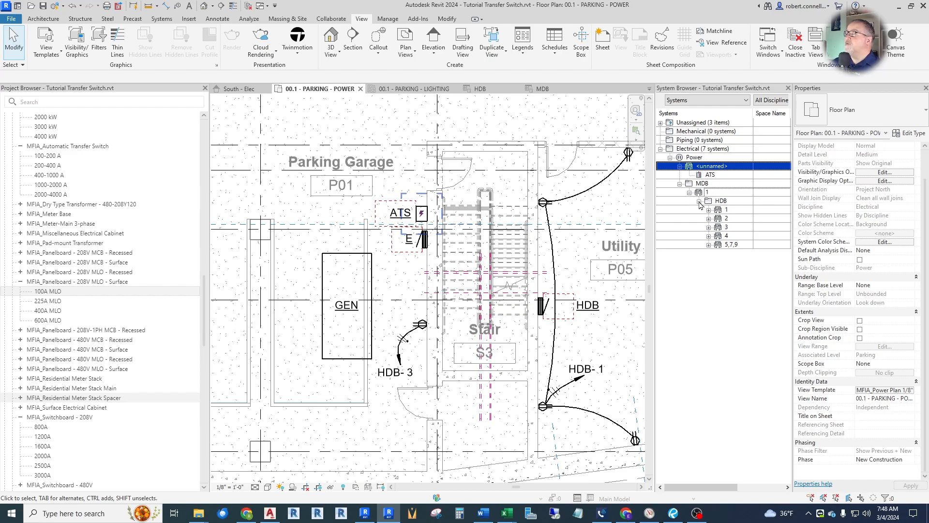
Expand panel HDB's circuits 1 to 4 in the System Browser, widening it to read the connected devices.
click(717, 208)
click(709, 210)
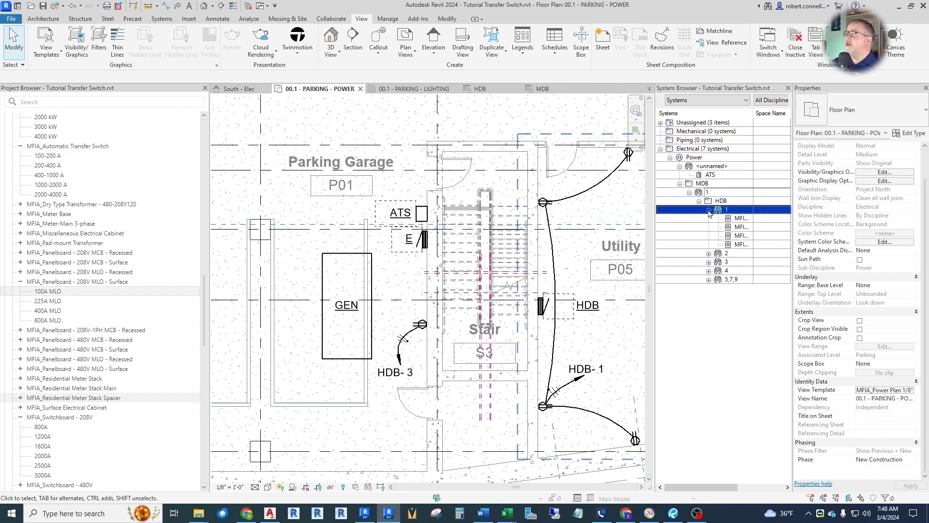
drag(720, 114, 740, 113)
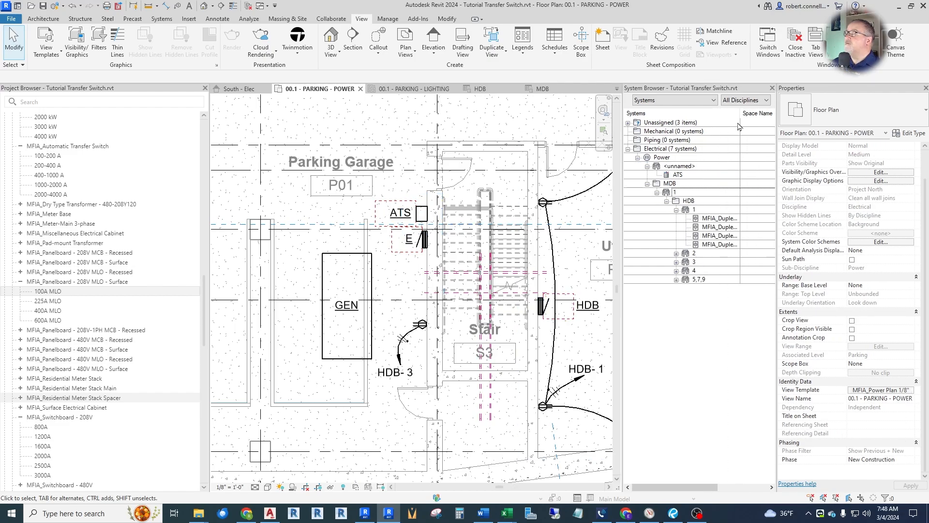
click(677, 253)
click(699, 253)
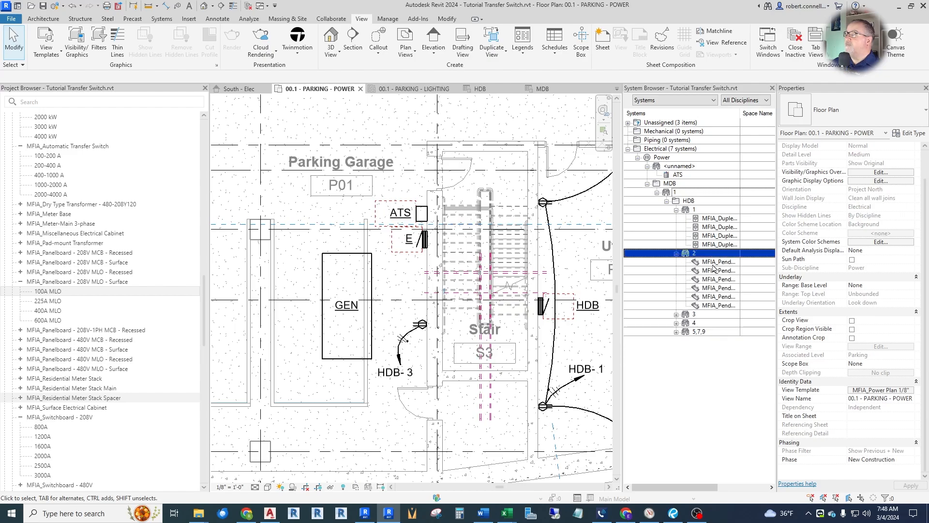
click(676, 314)
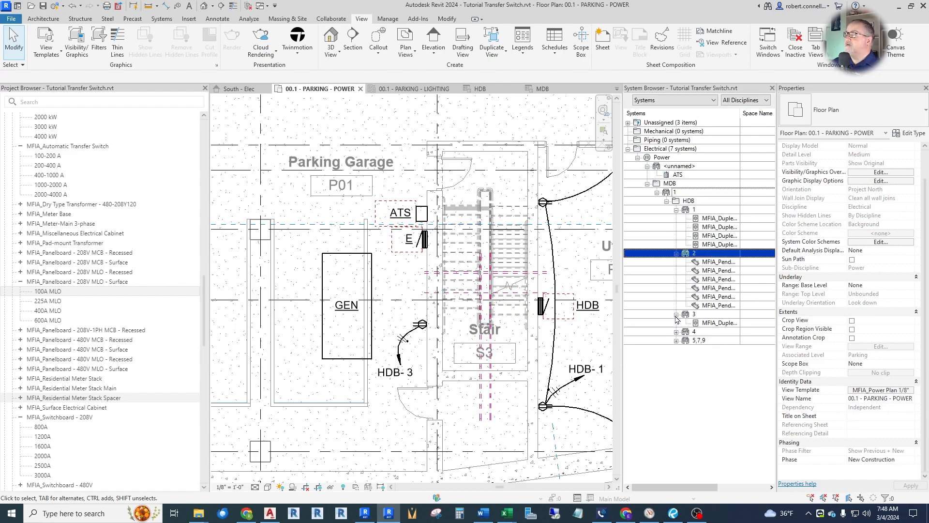
click(702, 332)
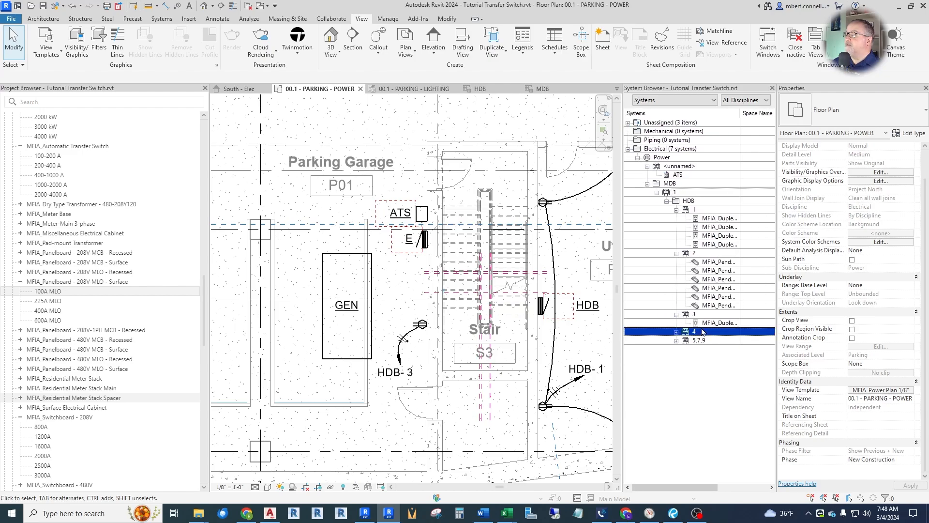
click(676, 332)
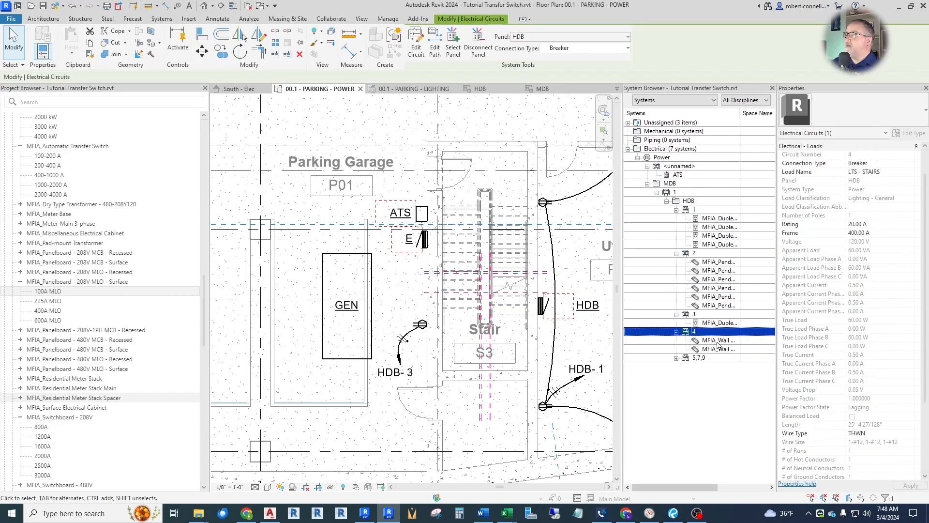
Expand HDB circuit 5,7,9 and examine where the ATS sits in the power system hierarchy.
click(678, 359)
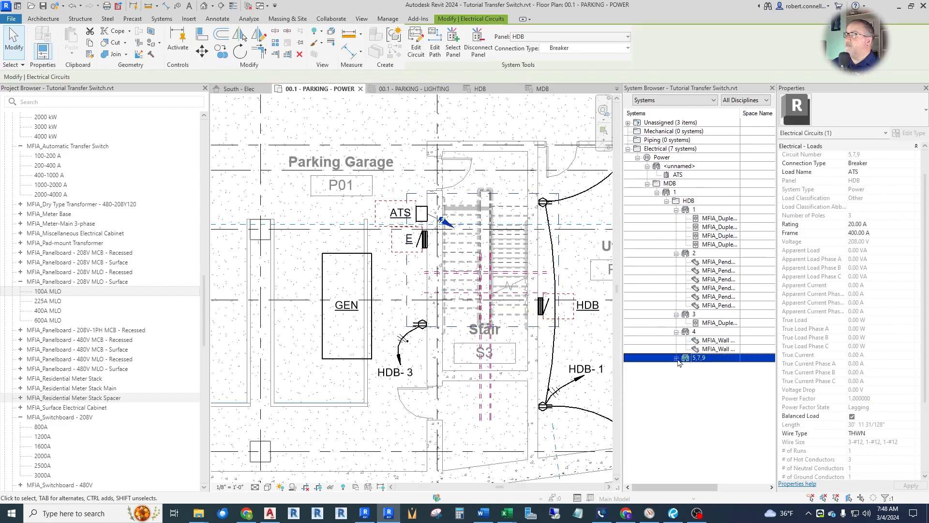
click(676, 358)
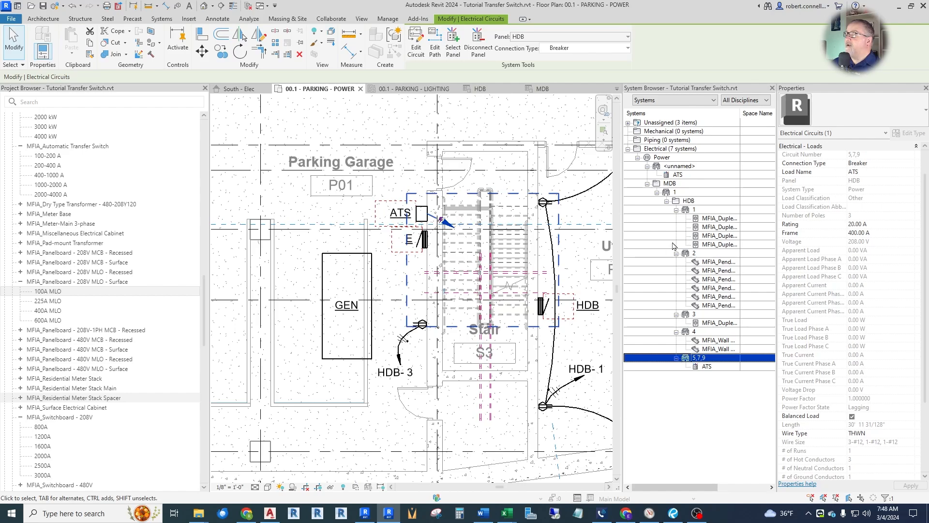
click(707, 367)
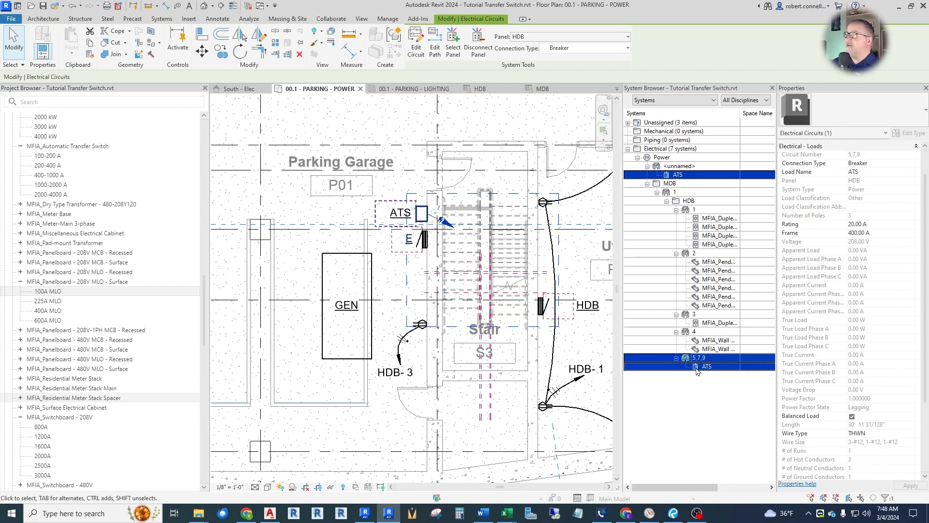
click(690, 201)
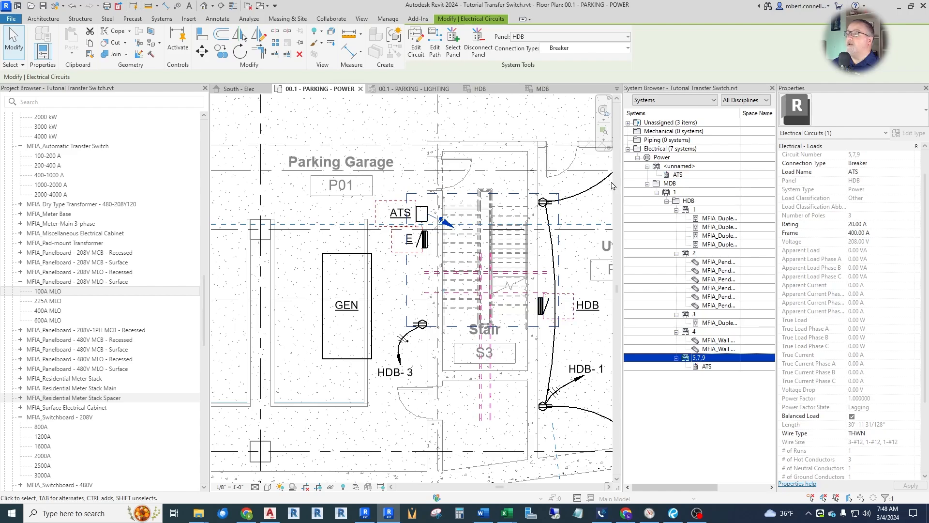
Move the ATS circuit in panel HDB's schedule to circuit slots 37, 39 and 41.
click(490, 89)
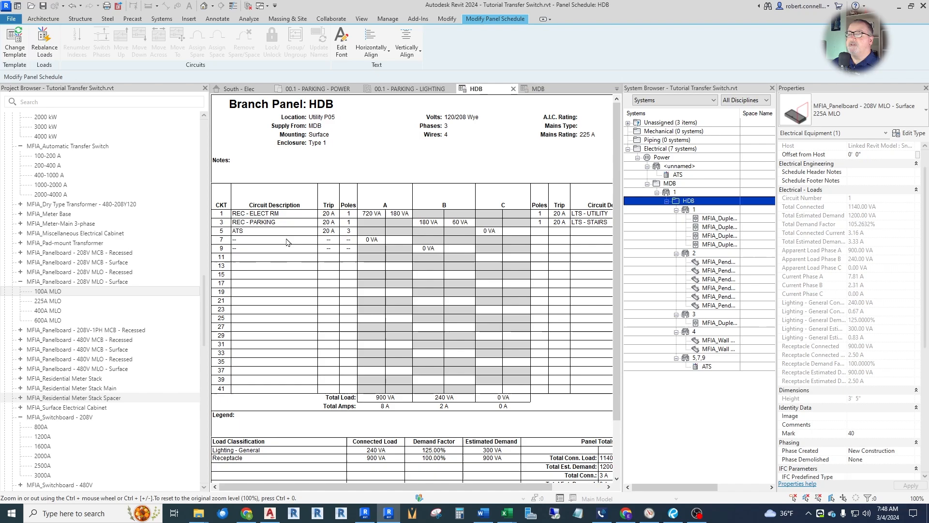
click(260, 232)
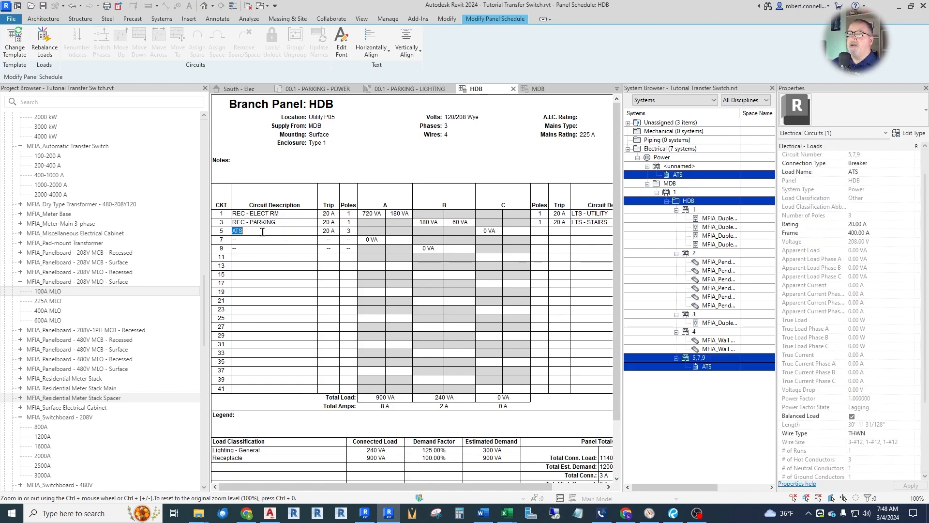
click(181, 48)
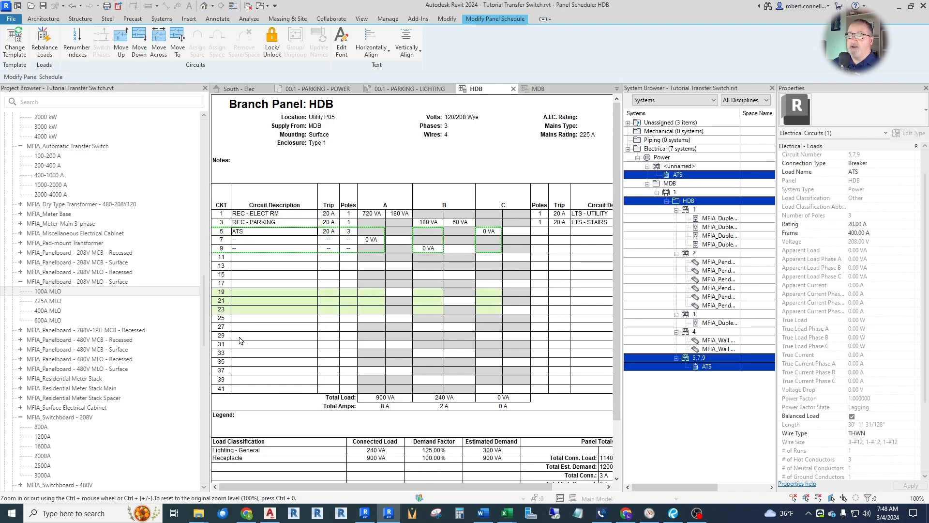
click(245, 372)
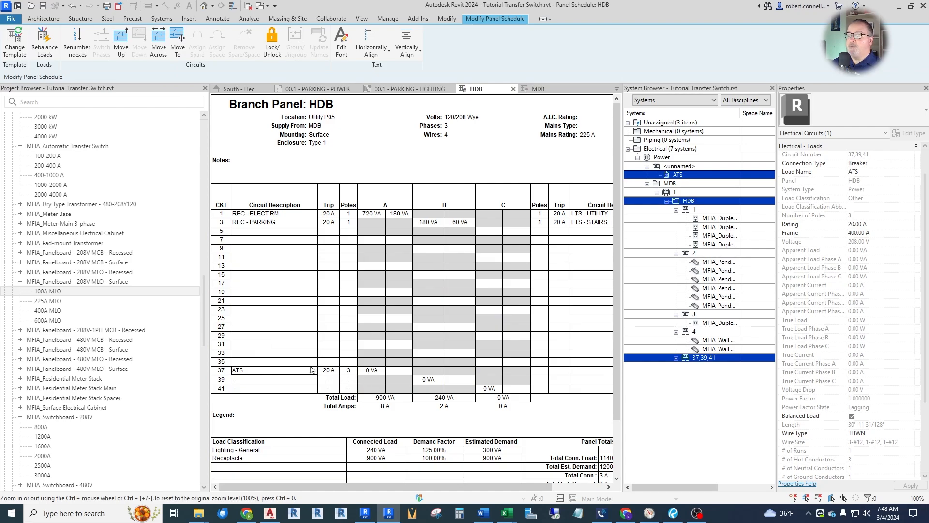
Set the trip rating of the ATS circuit in HDB's schedule to 100 A.
click(336, 371)
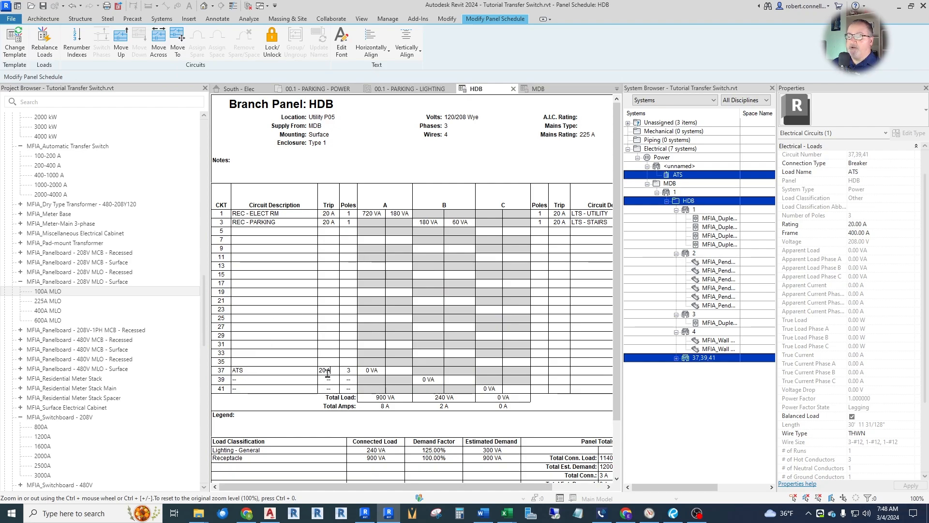
double_click(327, 371)
text(100)
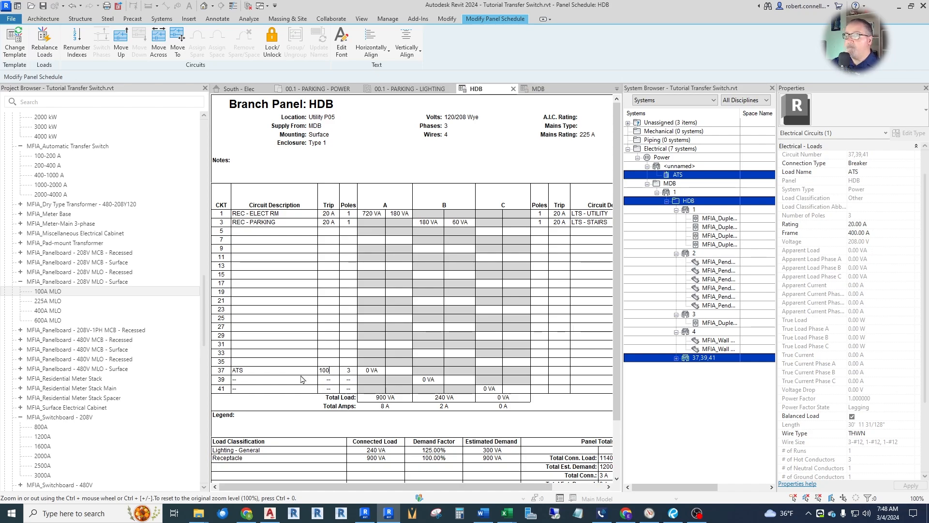
key(Return)
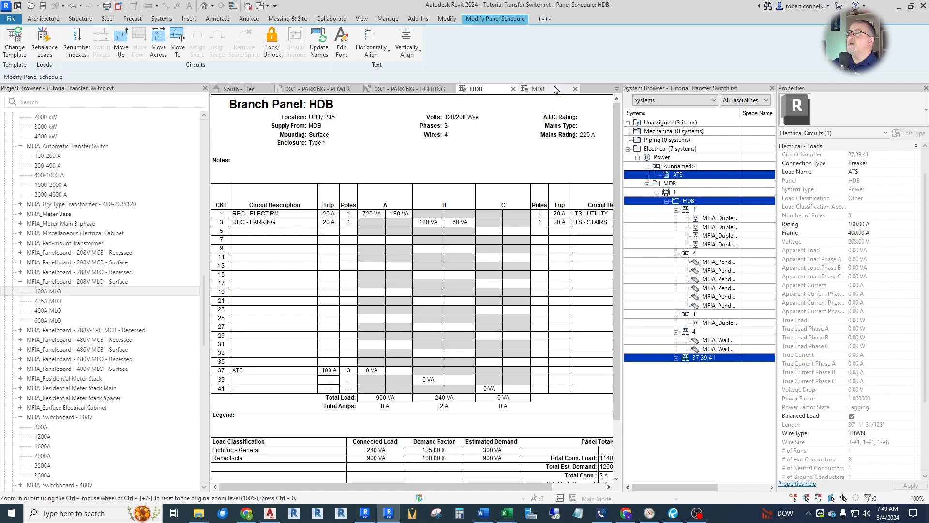
Review switchboard MDB's panel schedule, then examine the equipment around GEN in the 00.1 - PARKING - POWER plan.
click(539, 89)
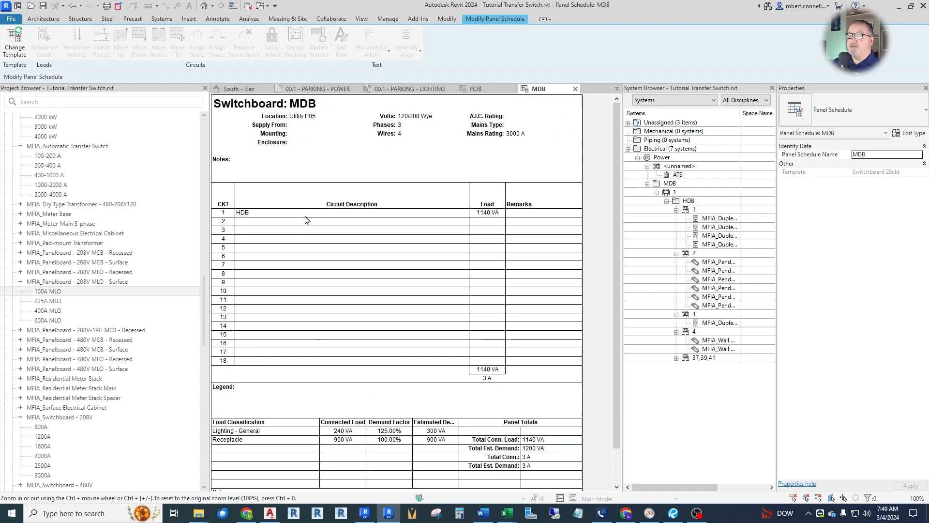
click(321, 89)
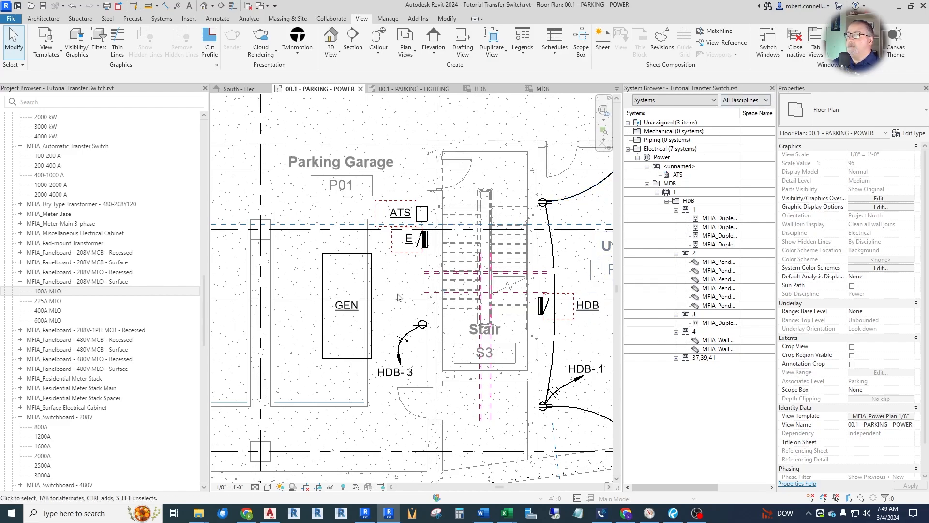
click(328, 288)
click(394, 293)
scroll(394, 293, down, 1)
middle_drag(393, 293, 352, 297)
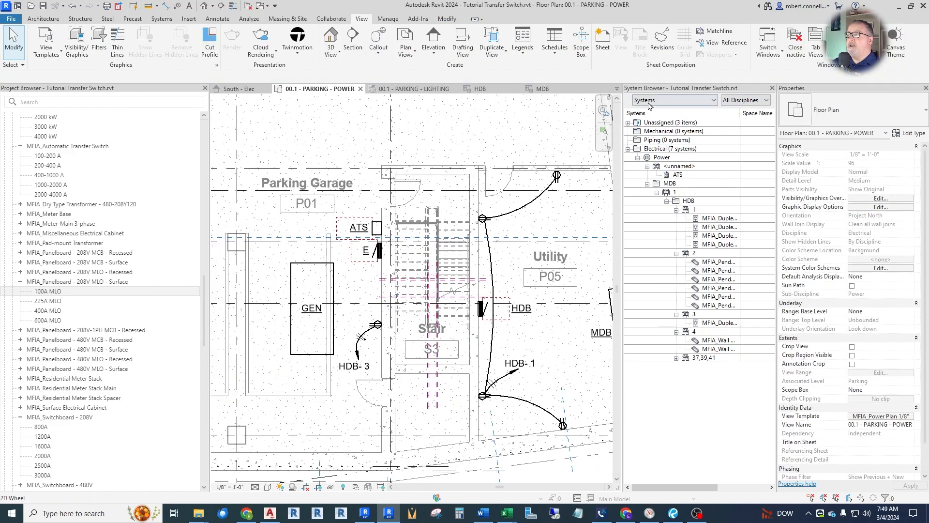
Close the System Browser, review how the single-line diagram feeds panel E from the ATS, and return to the parking power plan.
click(772, 87)
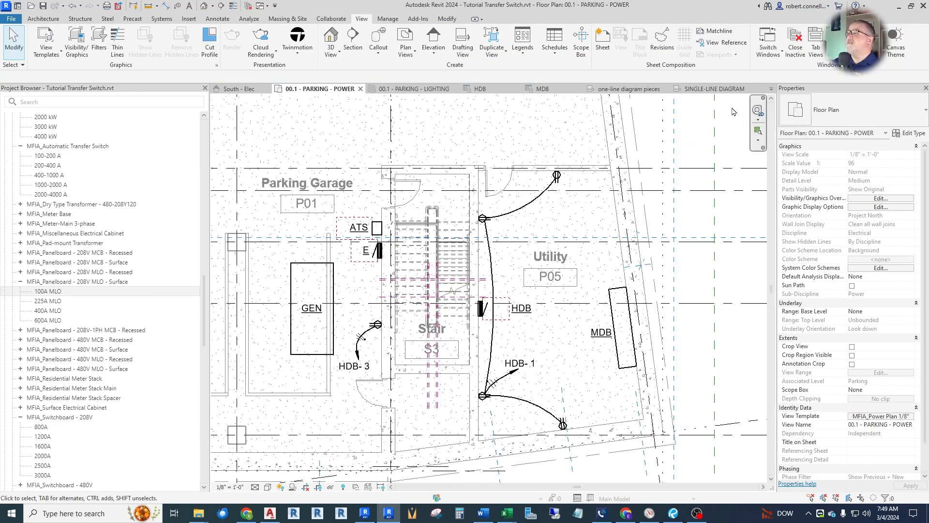
click(712, 89)
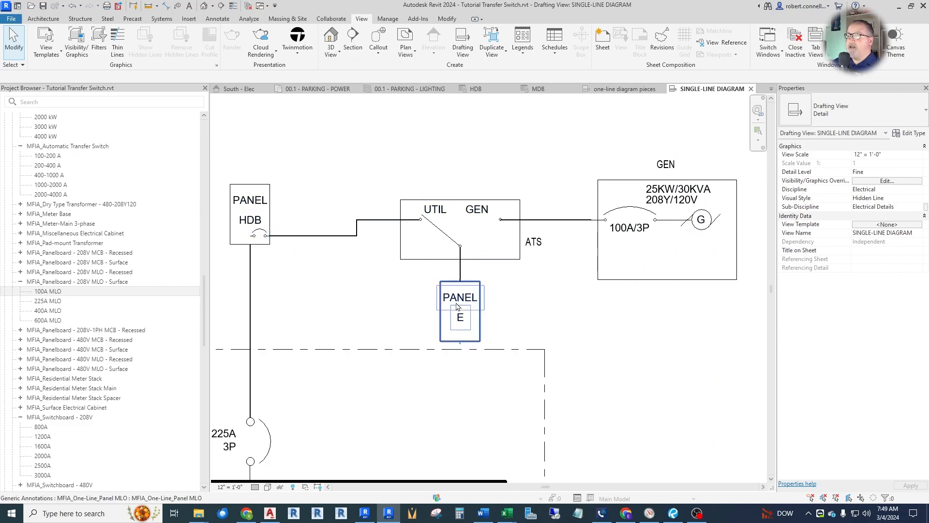
click(314, 89)
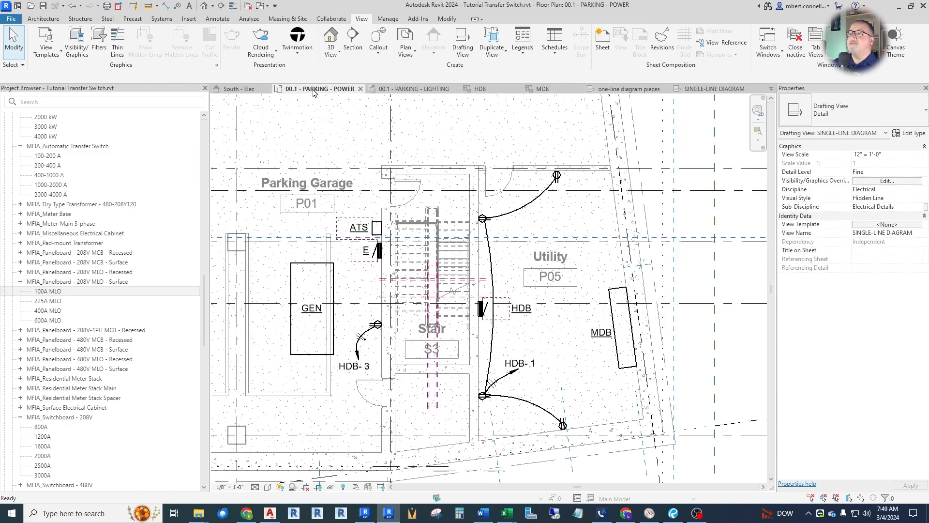
Create a power circuit for panel E and try to choose ATS as its supply panel.
click(379, 250)
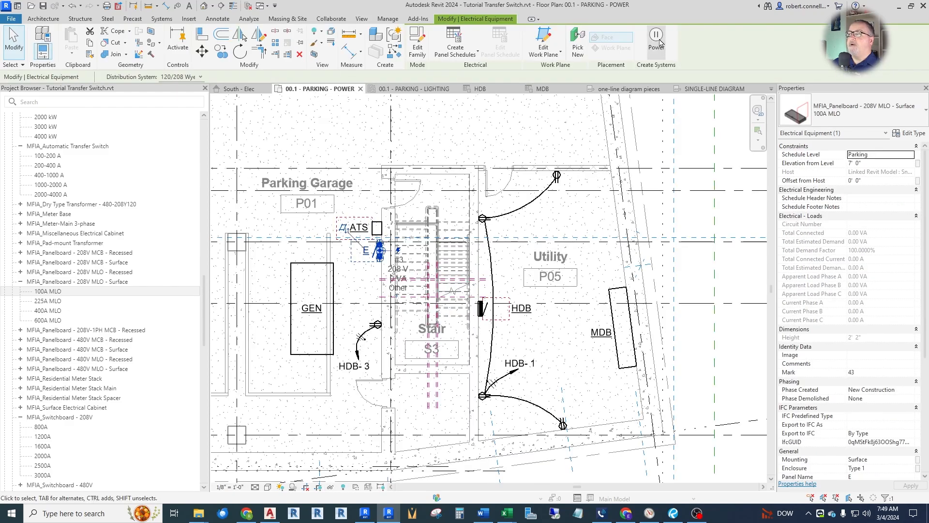
click(657, 42)
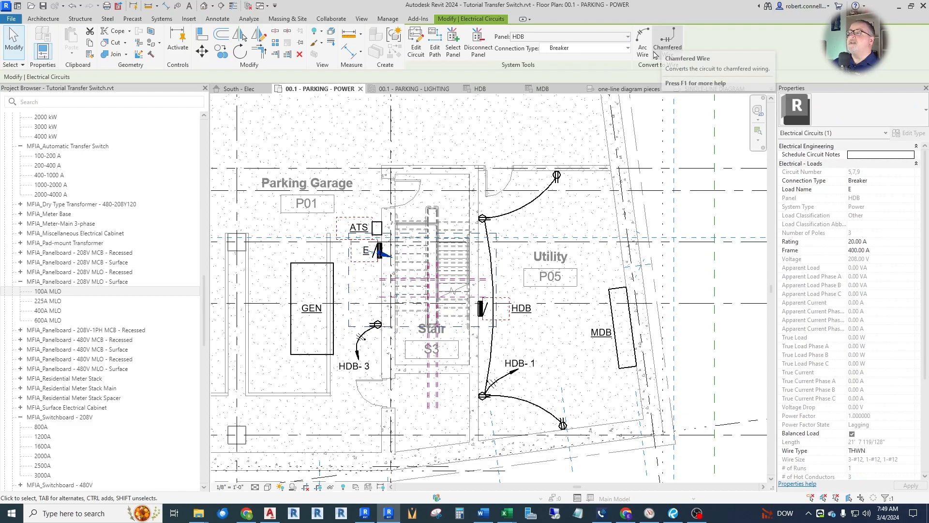
click(540, 38)
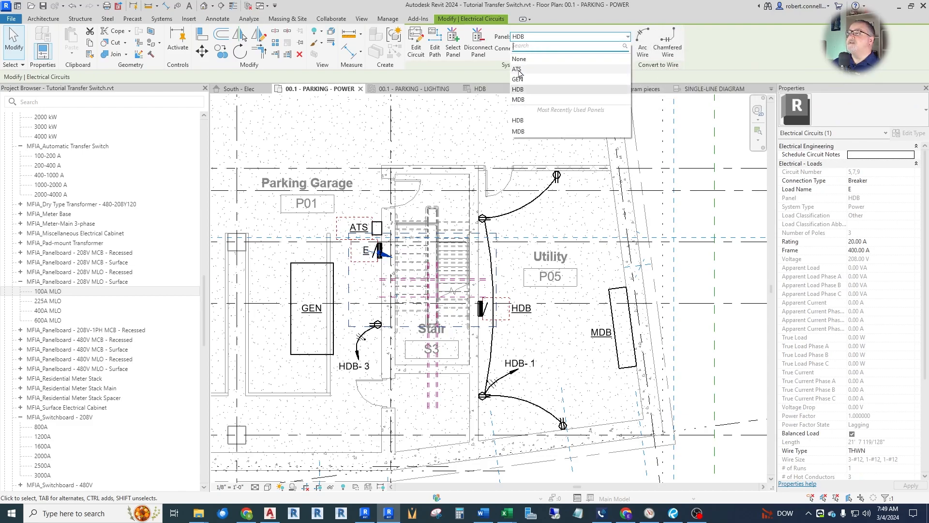
click(518, 72)
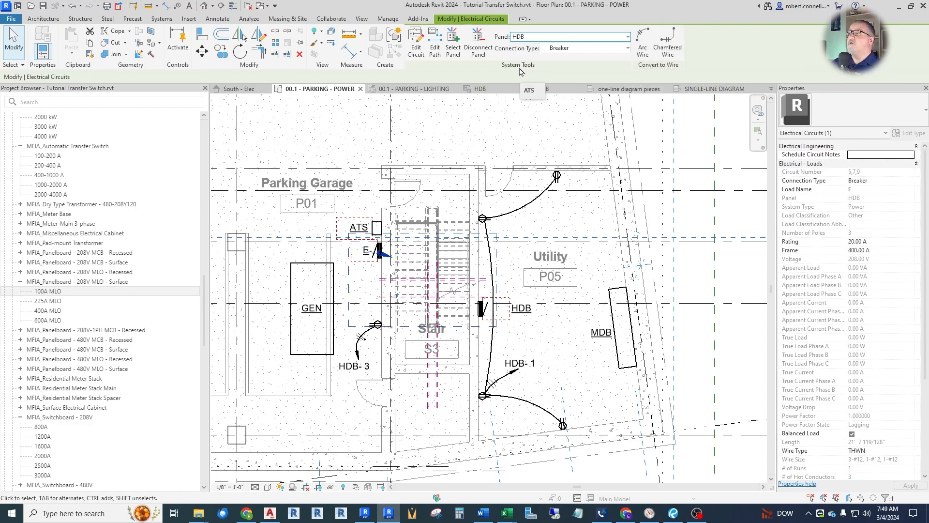
Reassign panel E's circuit to the ATS by picking the supply panel in the plan, and check the circuit's panel assignment.
click(379, 253)
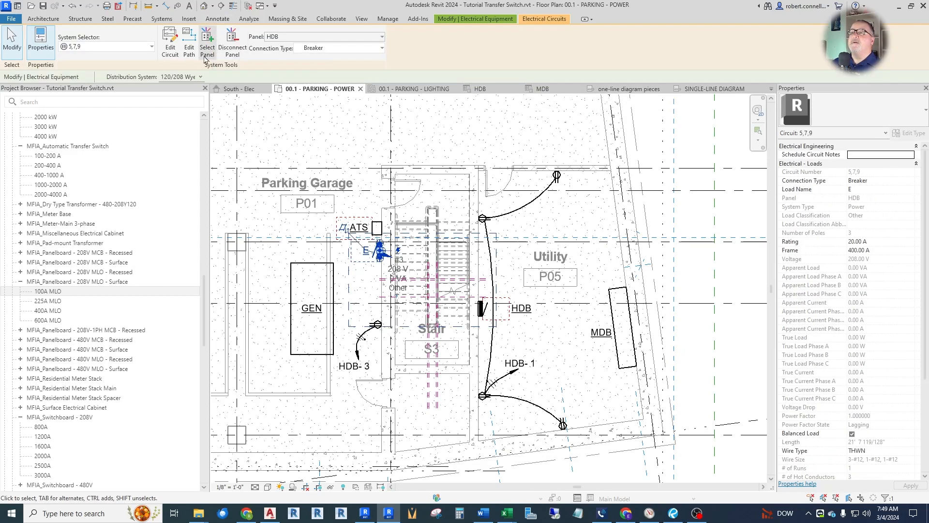
click(211, 43)
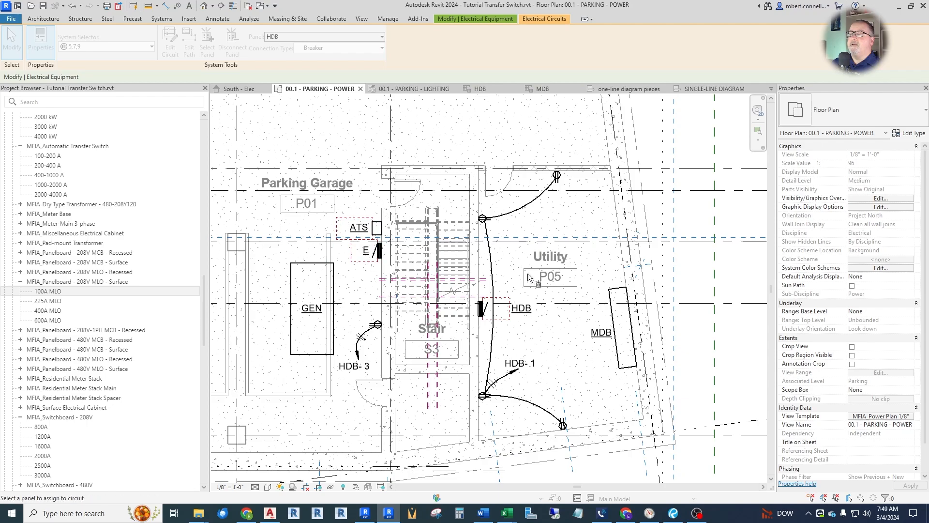
scroll(400, 248, up, 2)
click(379, 250)
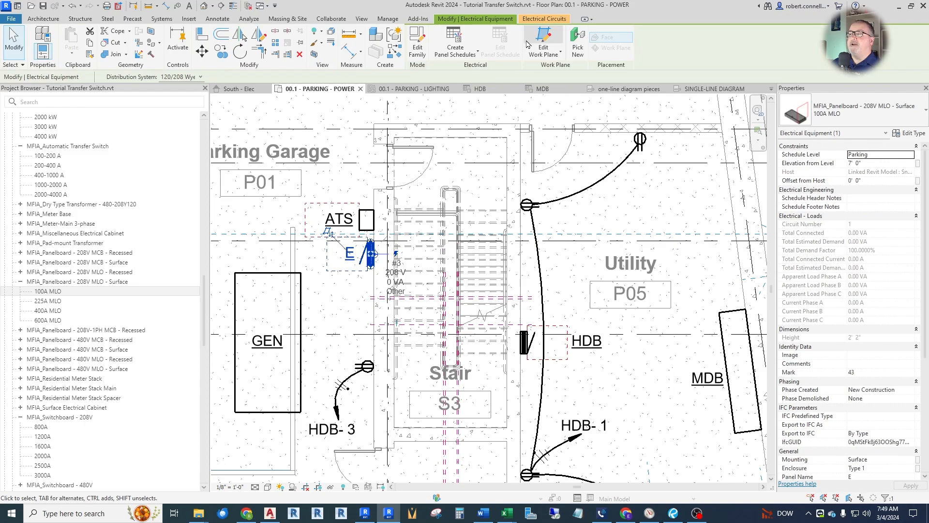
click(535, 22)
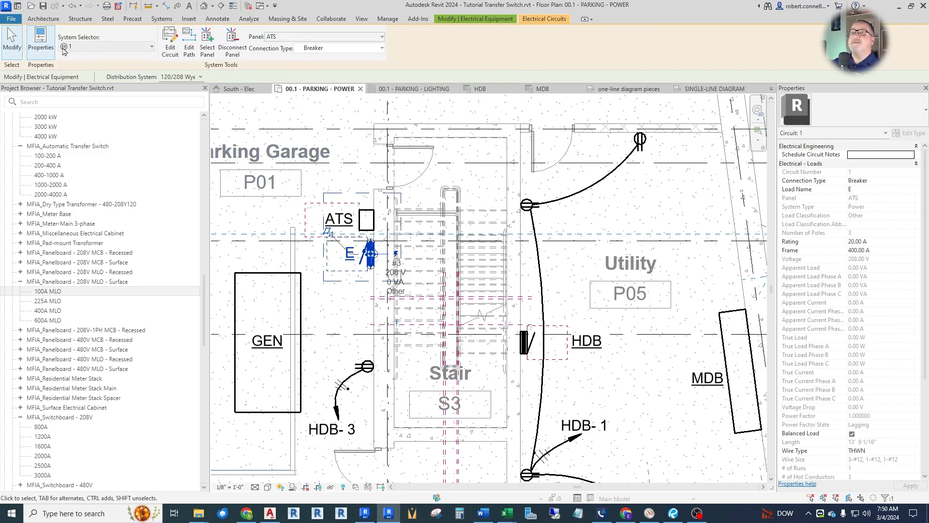
click(489, 174)
scroll(425, 254, down, 2)
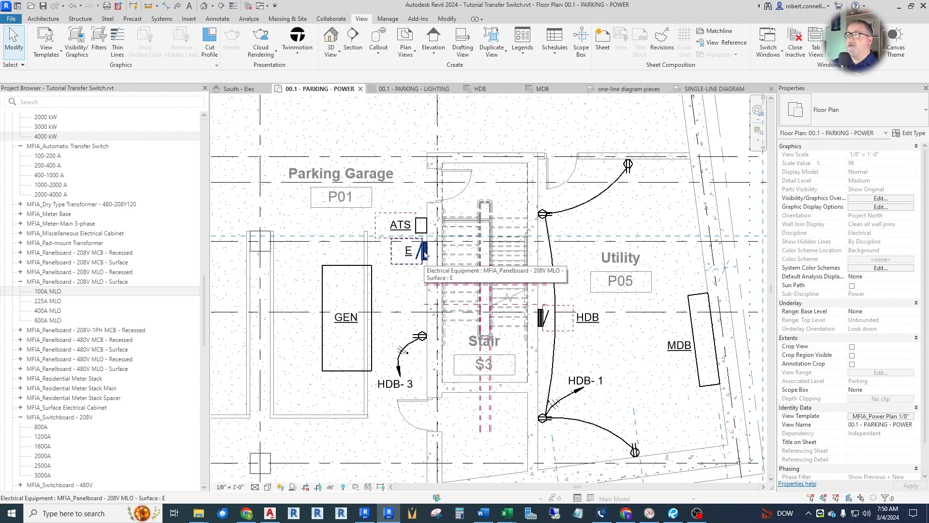
click(425, 252)
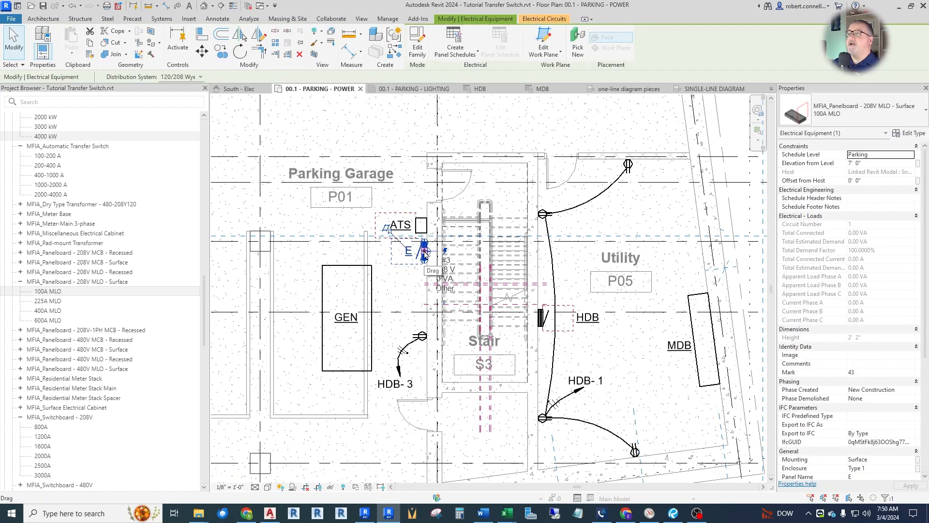
key(Escape)
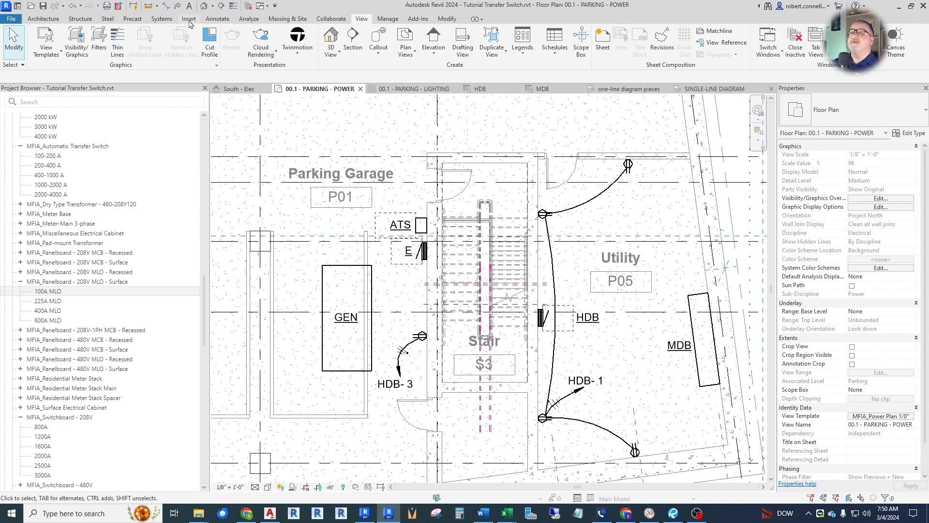
Create panel schedules for E and GEN with the default templates, leaving out ATS.
click(248, 19)
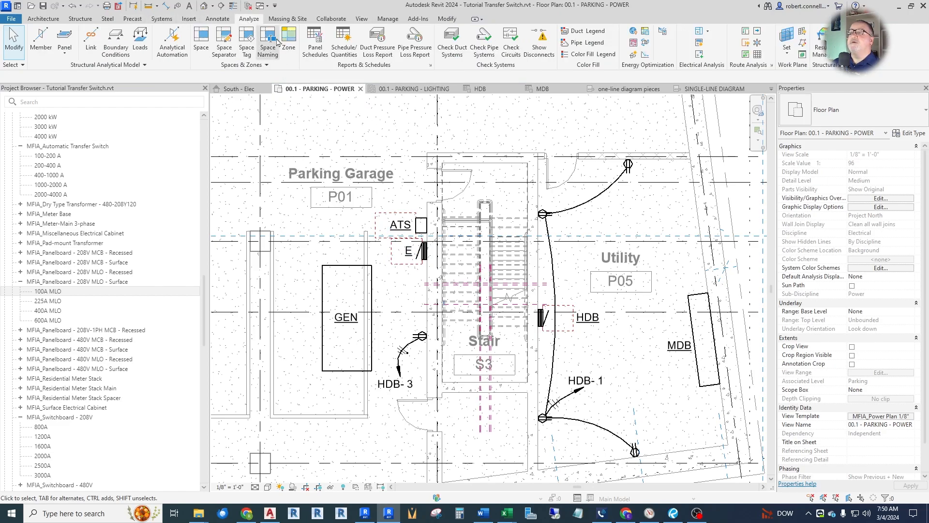
click(313, 33)
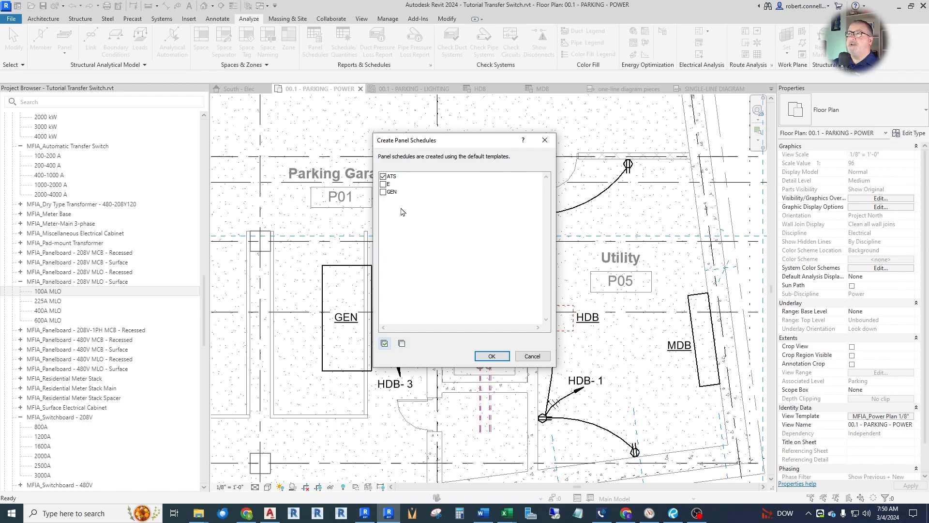
click(383, 177)
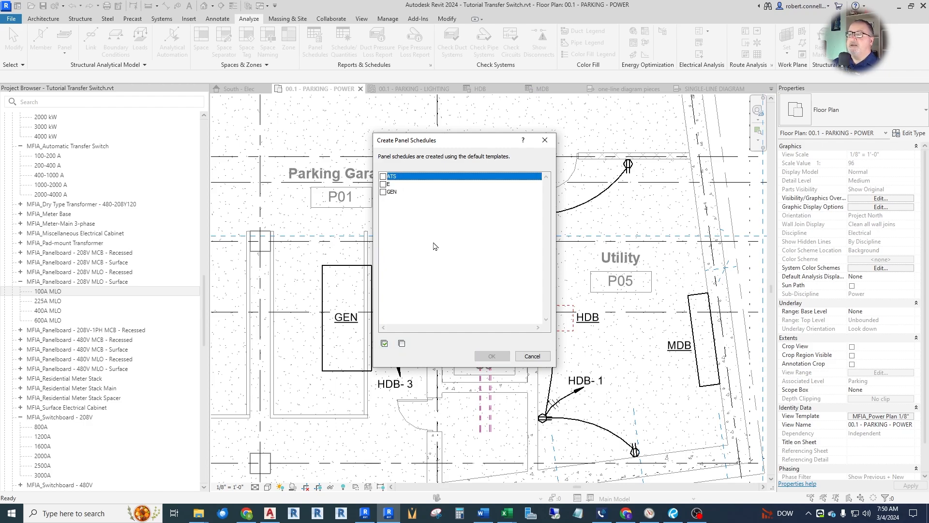
click(383, 185)
click(383, 192)
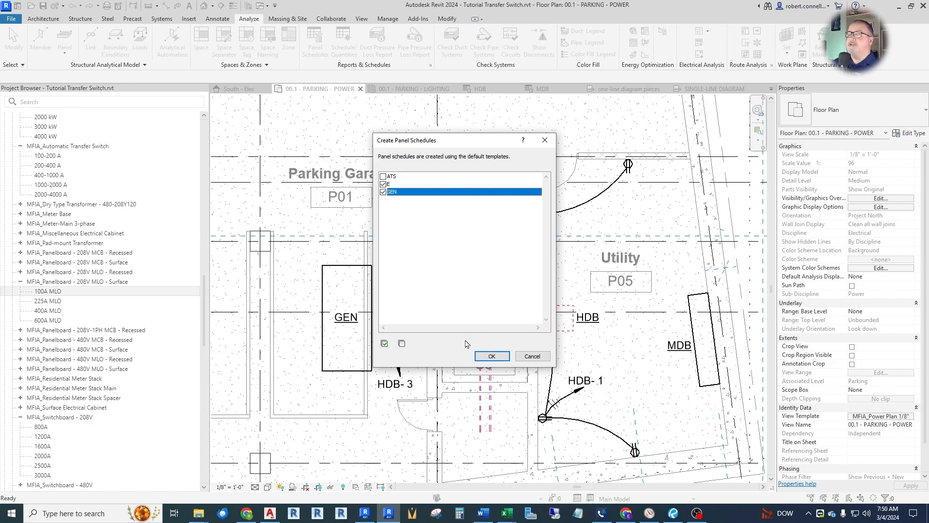
click(491, 356)
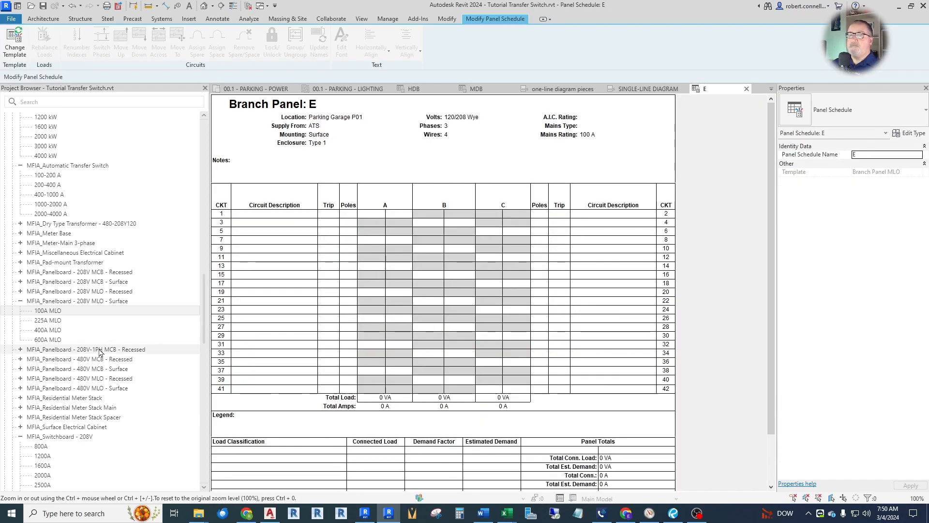
Find the panel schedules for E and GEN in the Project Browser and open GEN's schedule to review it.
drag(204, 324, 210, 225)
scroll(53, 273, down, 3)
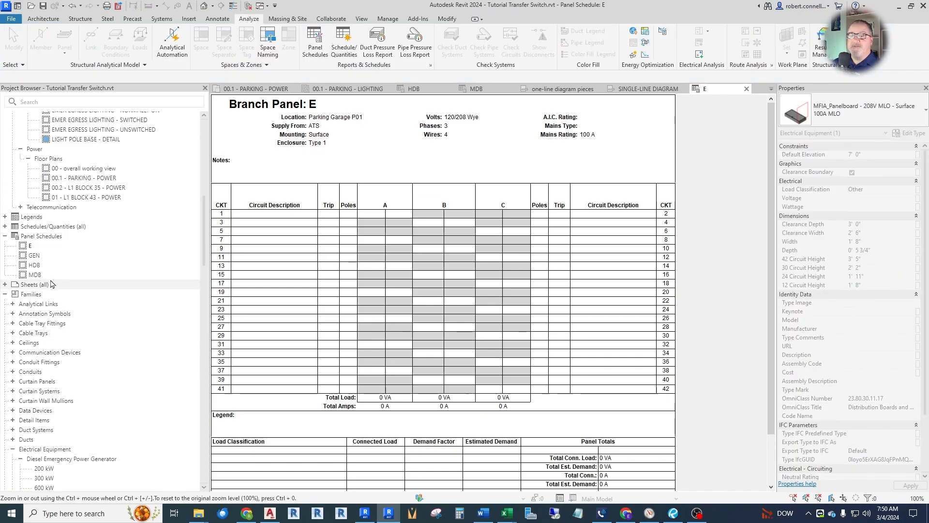
click(32, 246)
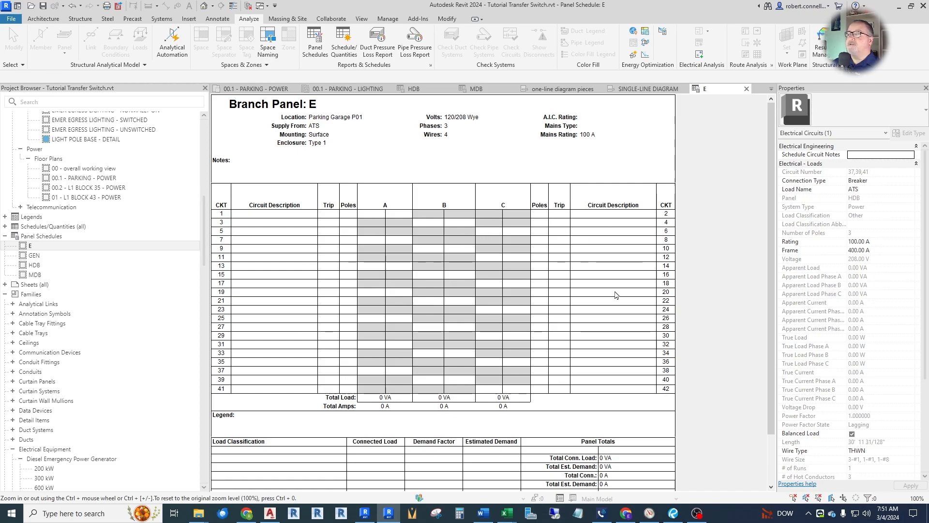
double_click(34, 255)
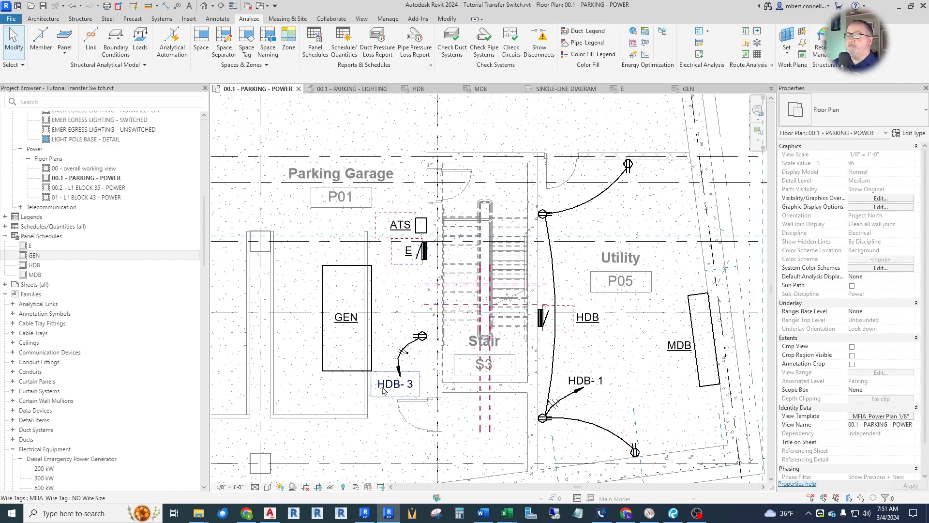
Select the electrical circuit HDB-3 of the duplex receptacle beside the generator in the power plan.
scroll(382, 390, up, 3)
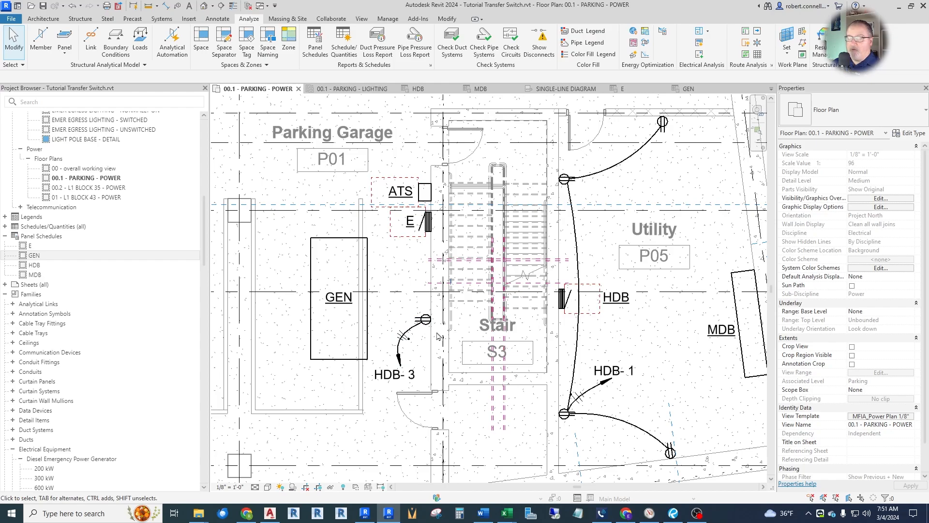
scroll(428, 321, up, 1)
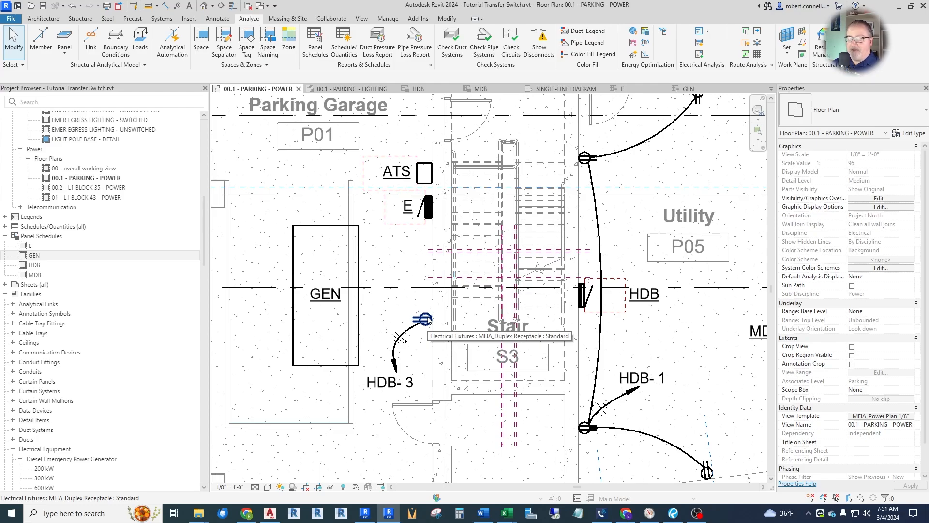
key(Tab)
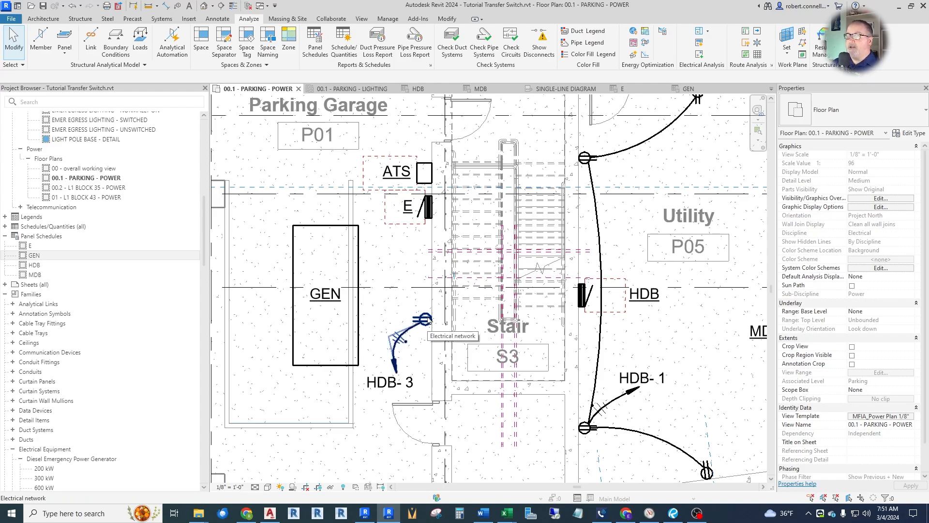
key(Tab)
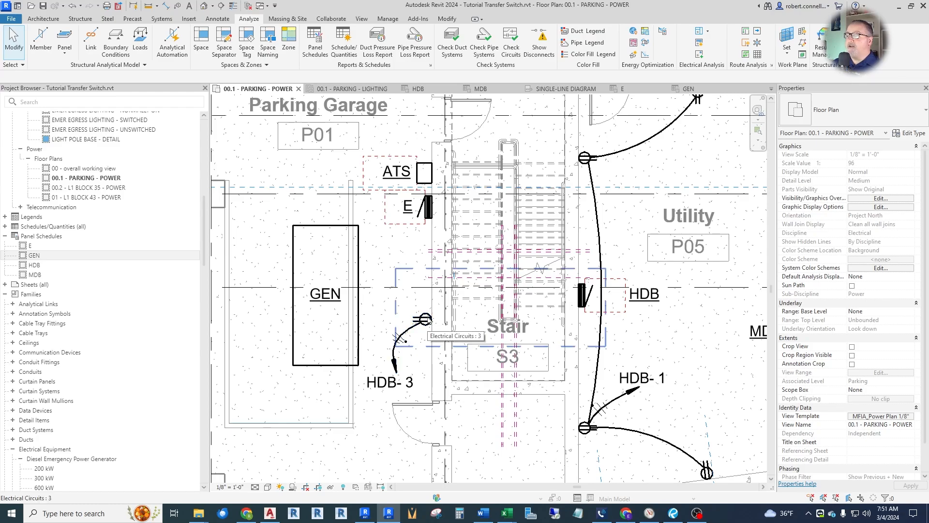
click(427, 322)
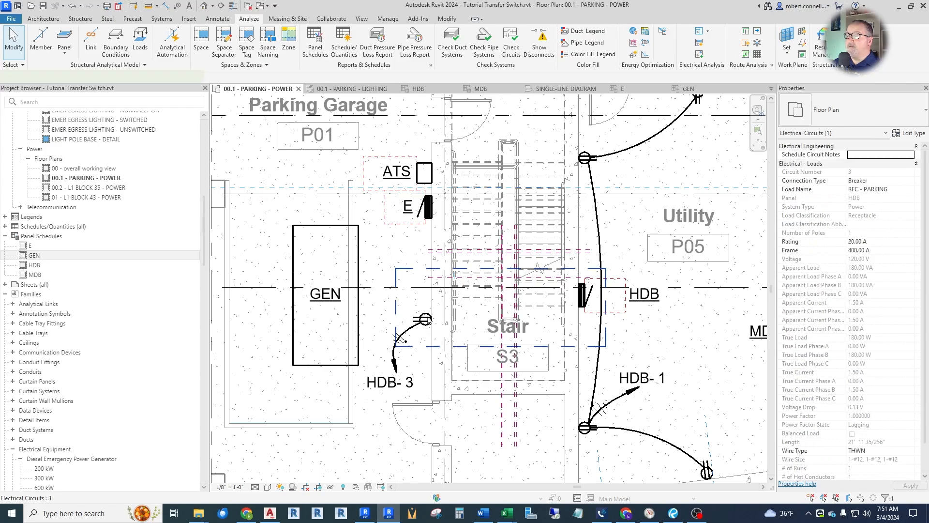
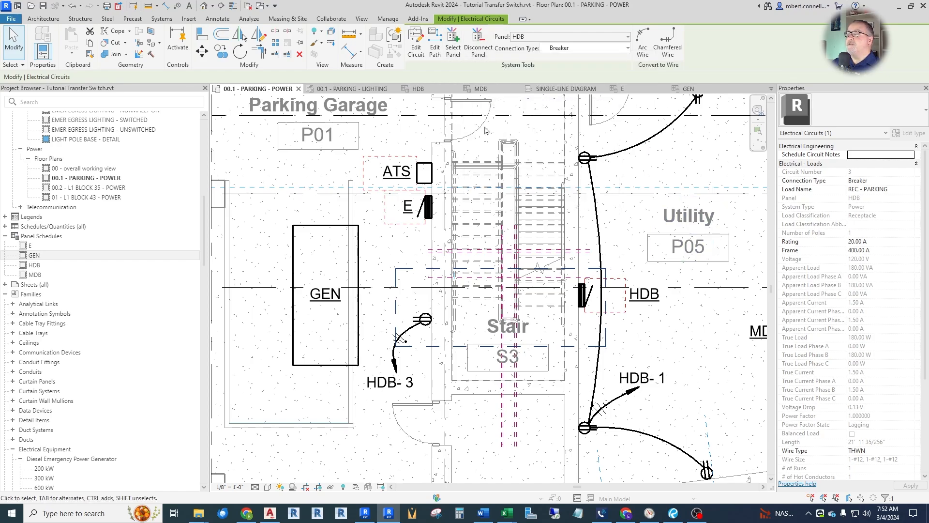
Reassign the selected duplex receptacle circuit from HDB to panel E by picking the panel in the plan.
click(454, 44)
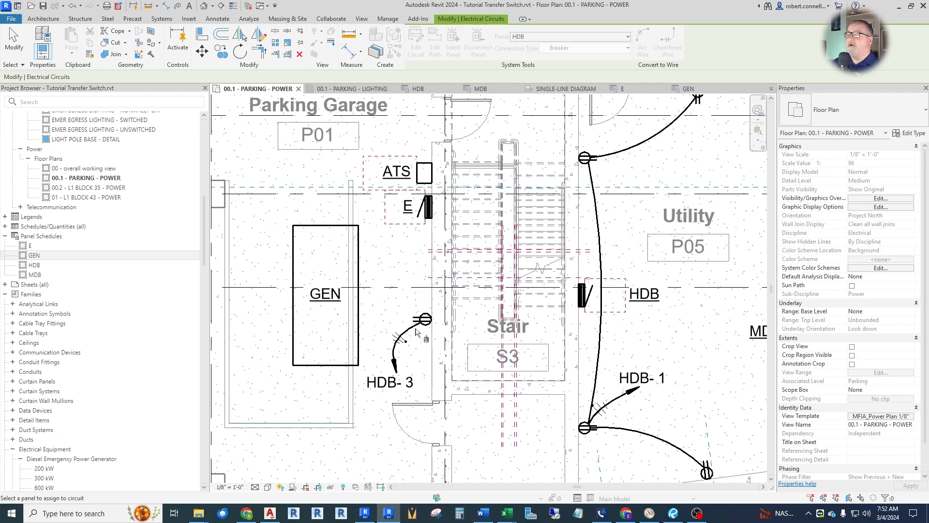
click(428, 213)
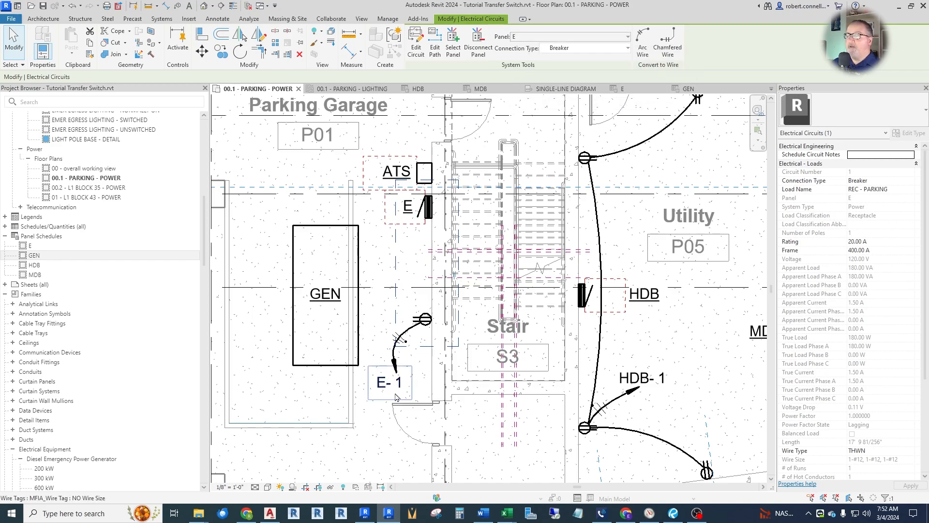
click(413, 122)
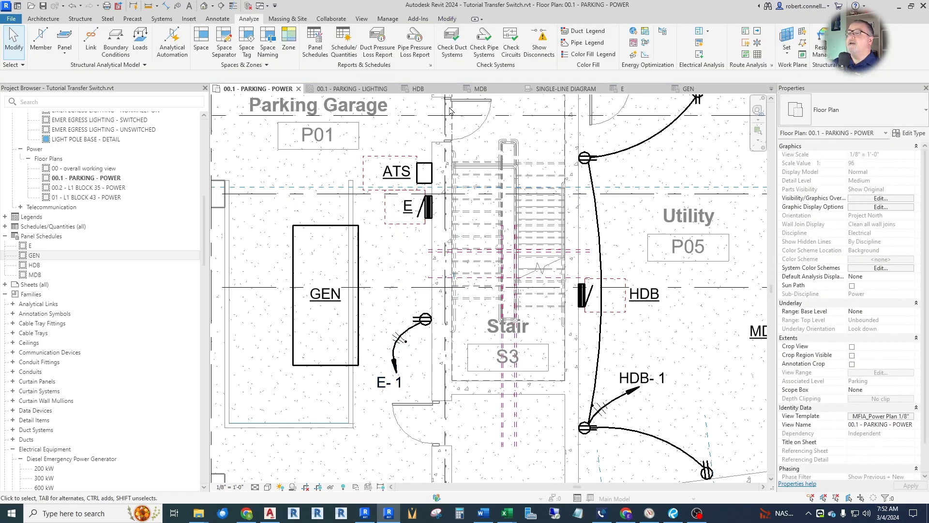
Review panel E's schedule, the single-line diagram and HDB's schedule, and examine the equipment layout in the parking power plan.
click(622, 89)
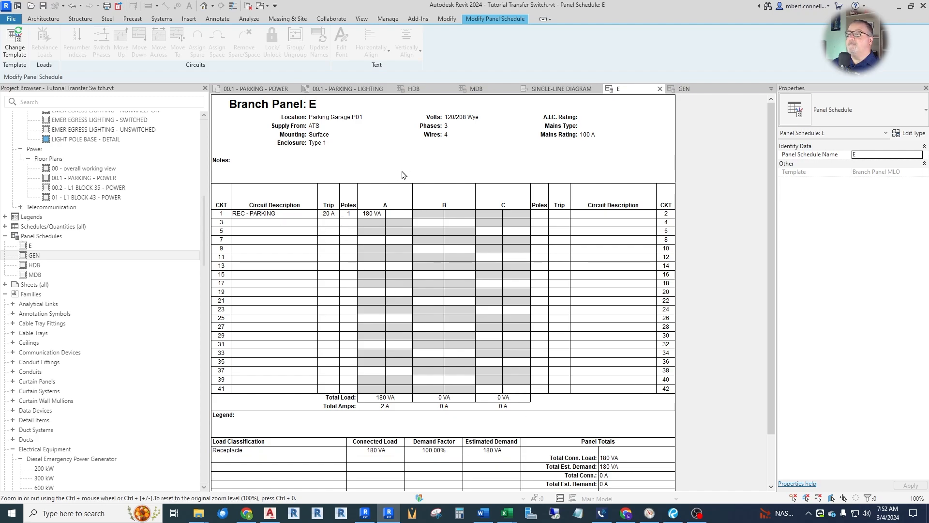
click(561, 89)
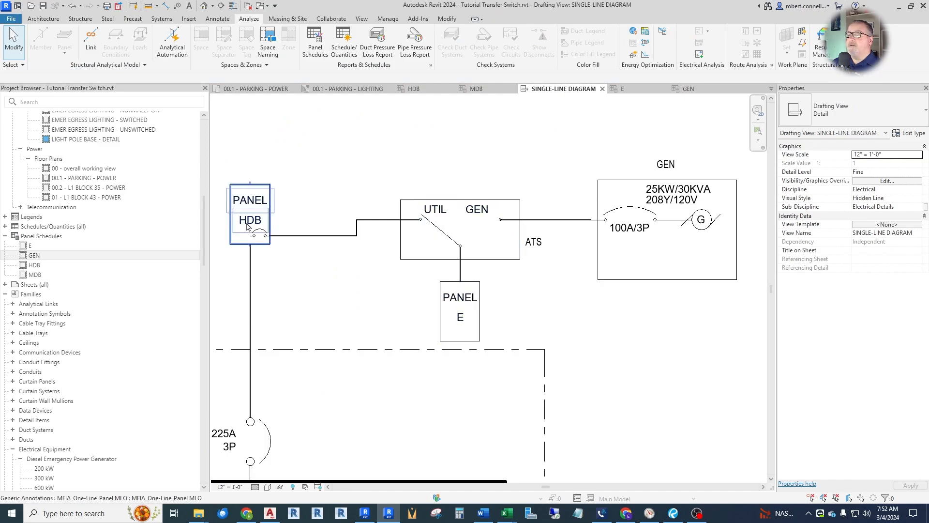
click(430, 93)
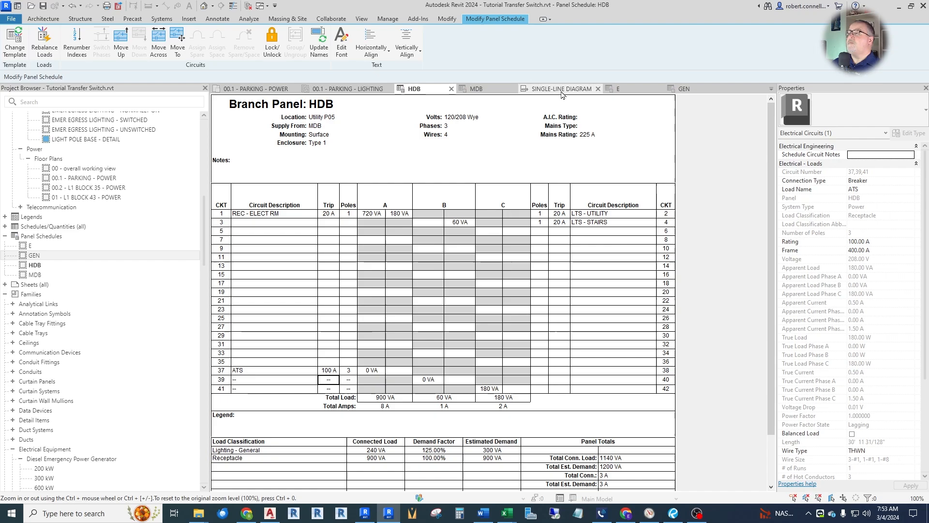
click(256, 89)
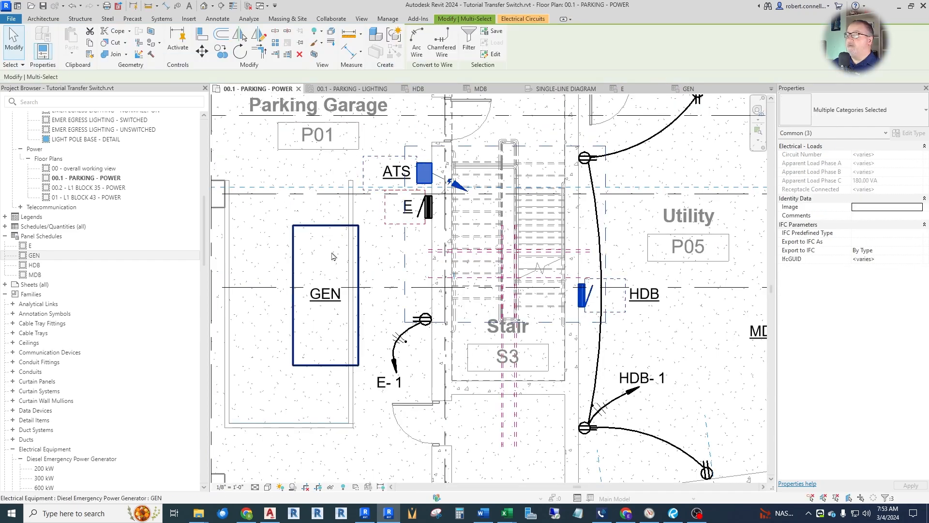
scroll(317, 252, down, 4)
scroll(583, 292, up, 3)
scroll(498, 259, down, 2)
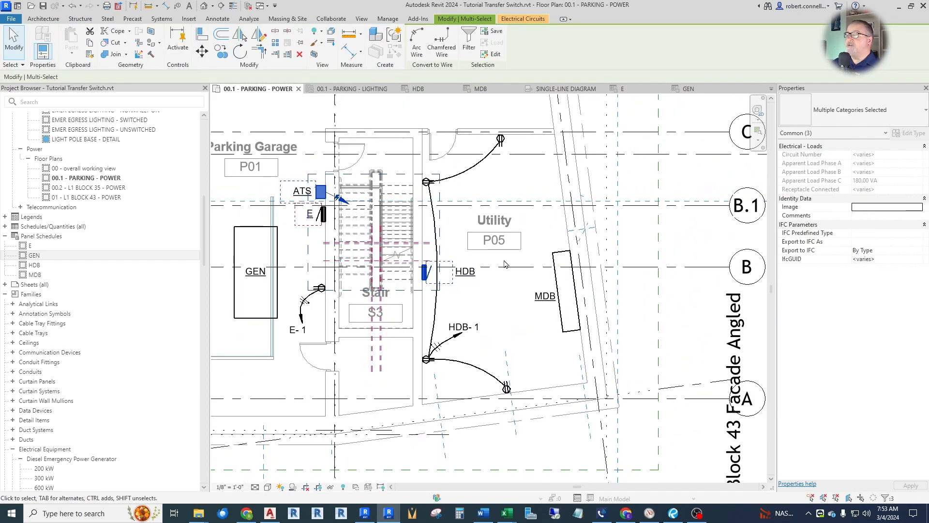
scroll(475, 273, up, 1)
scroll(486, 314, down, 1)
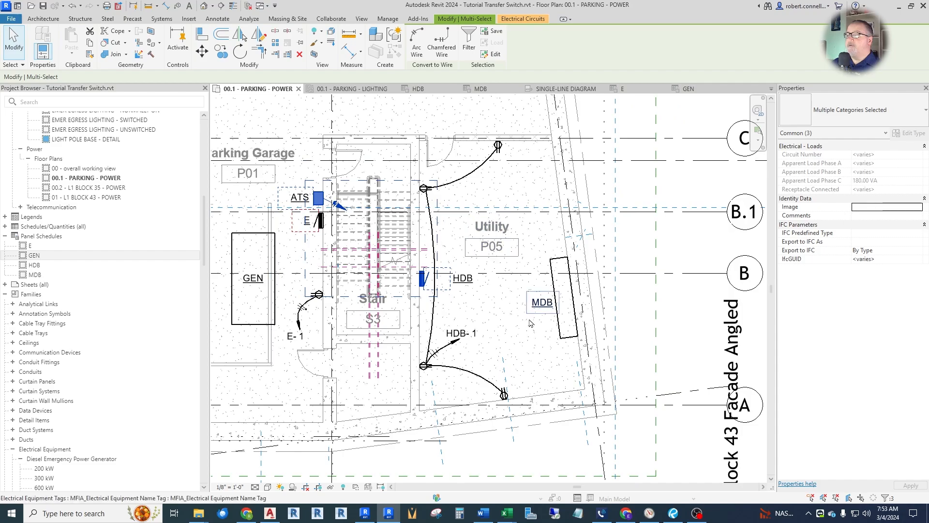
scroll(454, 303, up, 1)
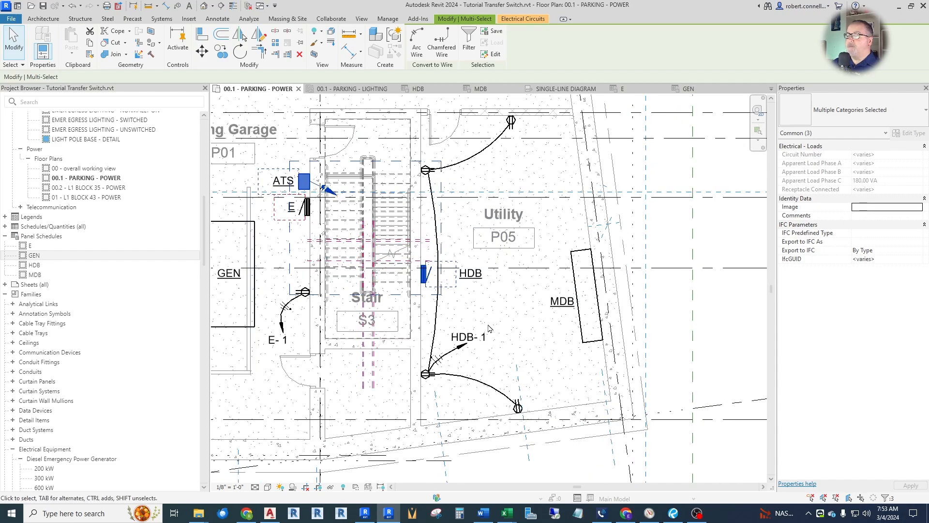
key(Escape)
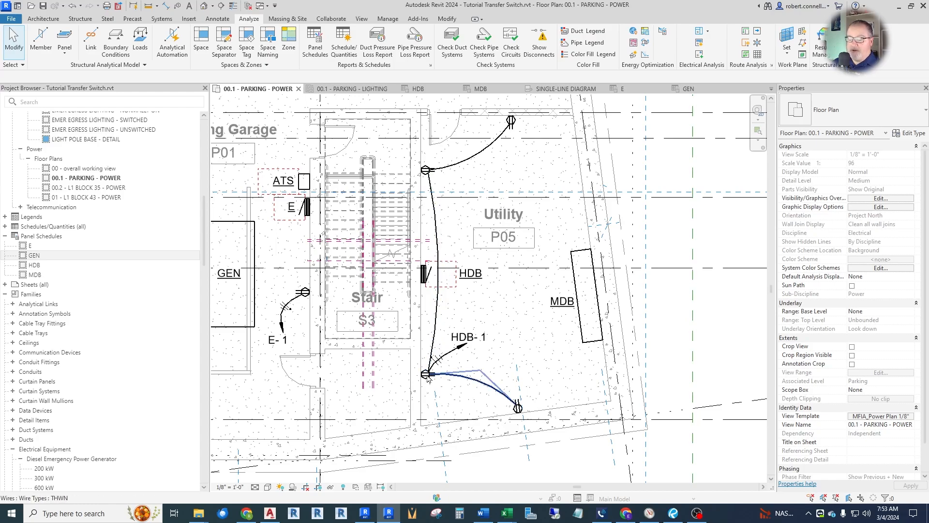
Select the Utility room's receptacle circuit HDB-1 and reassign it to panel E.
key(Tab)
key(Tab)
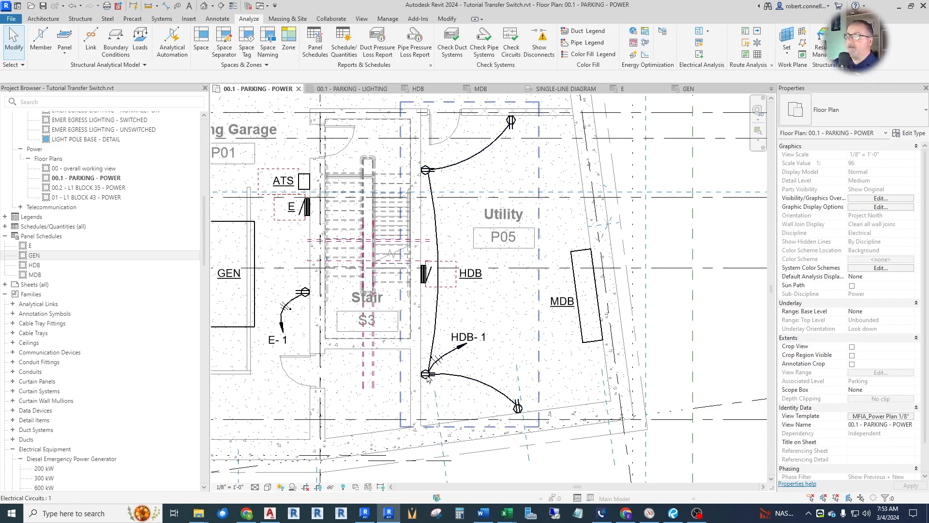
click(427, 380)
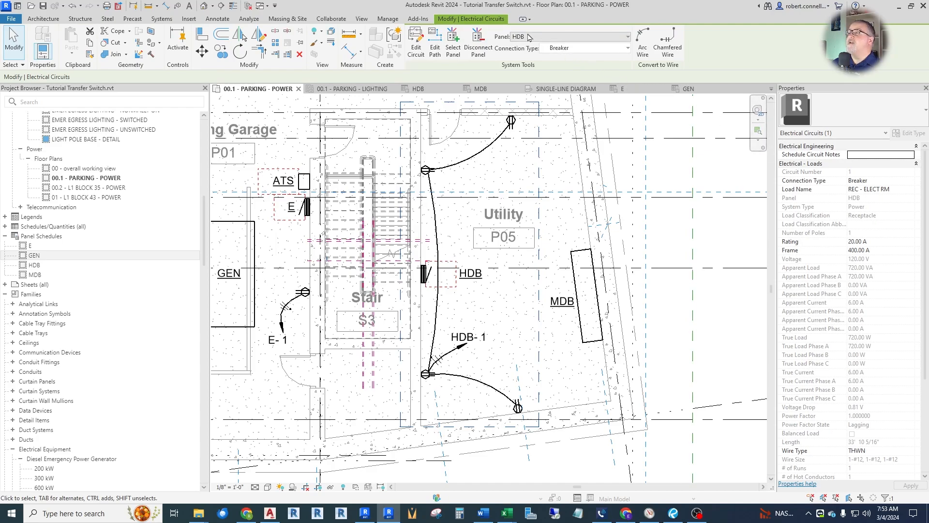
click(627, 39)
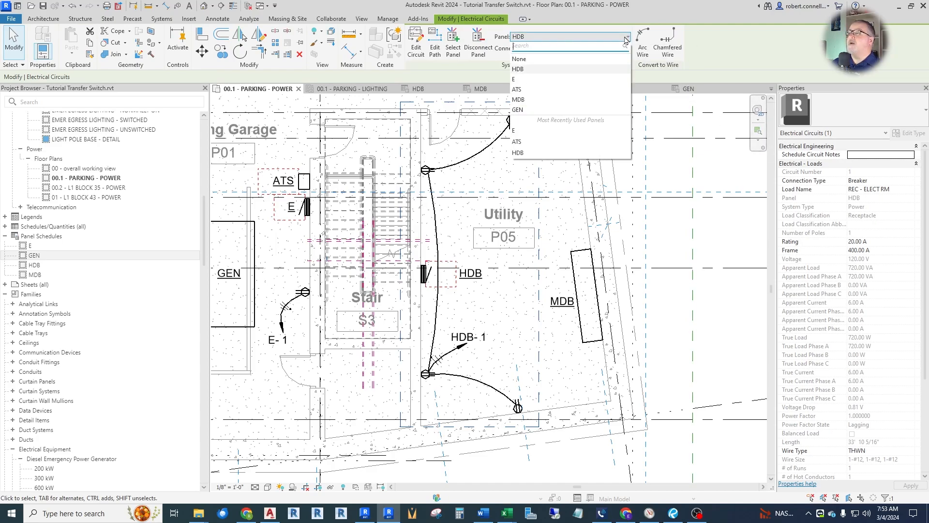
click(542, 81)
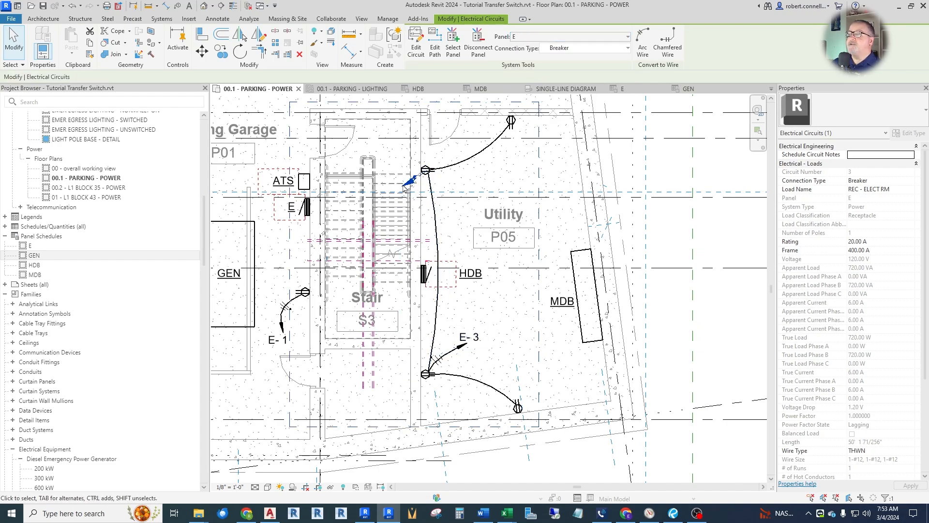
Convert the Utility receptacle circuit to an arc home-run wire toward panel E and delete the old home run at the lower receptacle.
click(639, 46)
click(530, 261)
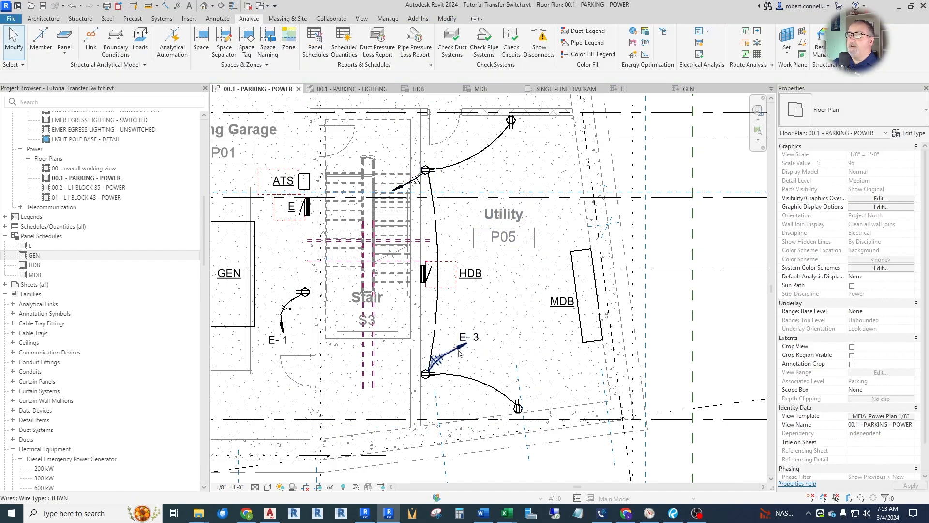
click(462, 349)
key(Delete)
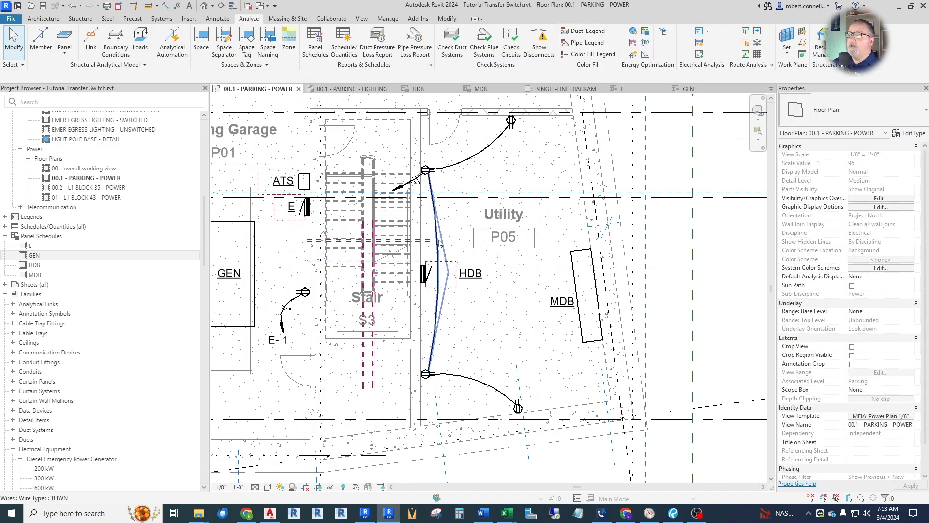
Tag the new home-run wire at the upper Utility receptacle with its panel and circuit number, placing the tag without a leader near the arrowhead.
scroll(390, 191, up, 3)
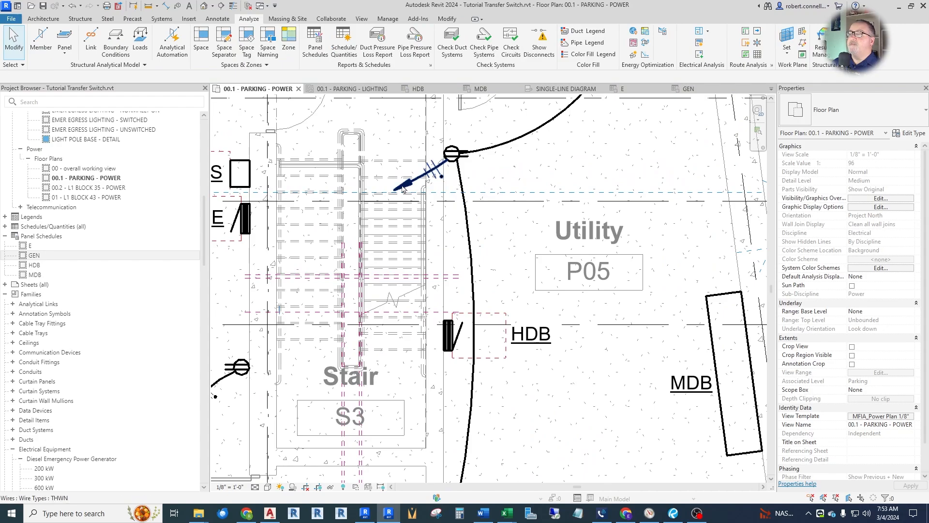
click(181, 6)
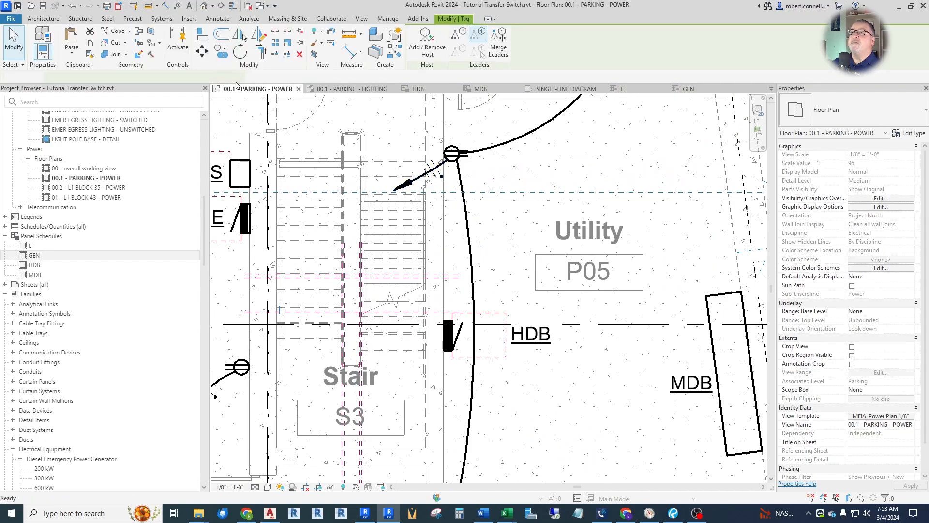
click(410, 184)
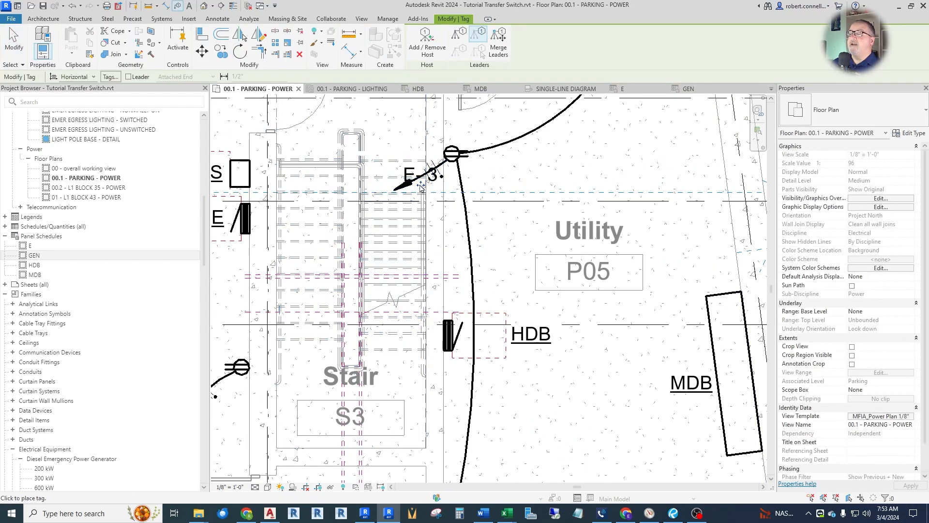
drag(420, 186, 391, 210)
key(Escape)
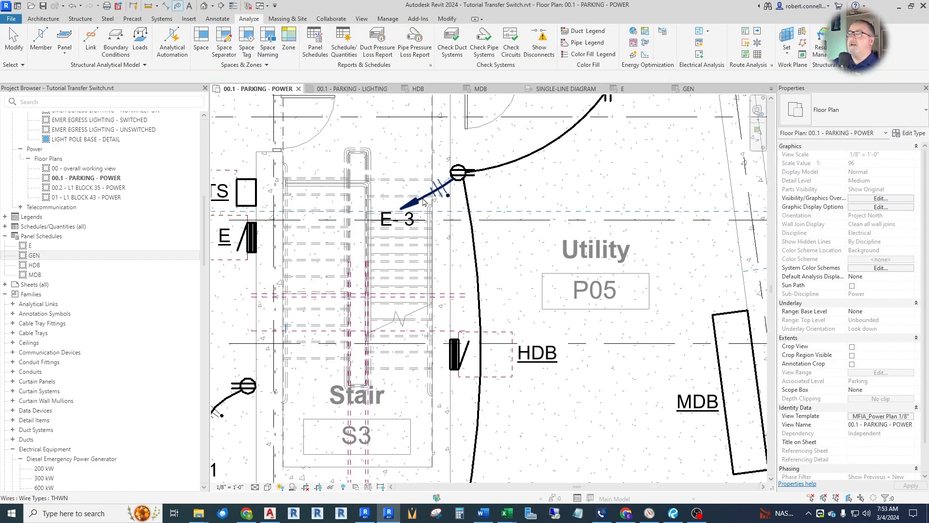
Reshape the new home-run arc so it curves up over the stair, and reposition its E-3 tag beside the arrowhead.
click(424, 196)
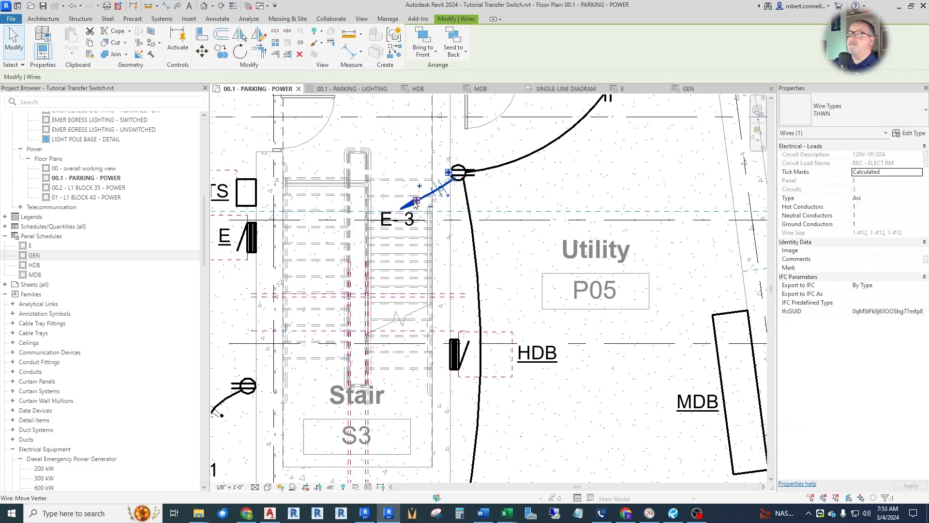
drag(418, 201, 382, 122)
click(387, 173)
key(Escape)
scroll(454, 285, down, 3)
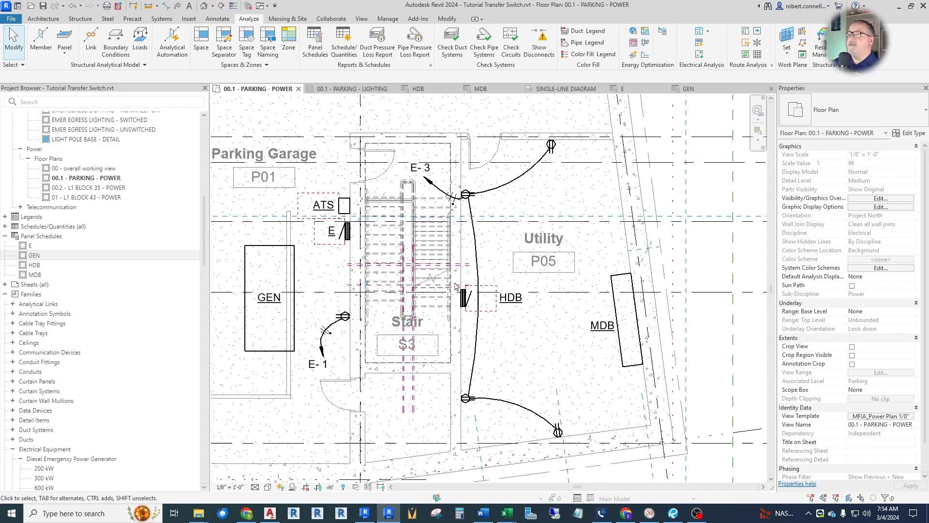
Check the panel schedules of E and HDB for the reassigned receptacle circuits.
scroll(509, 327, down, 2)
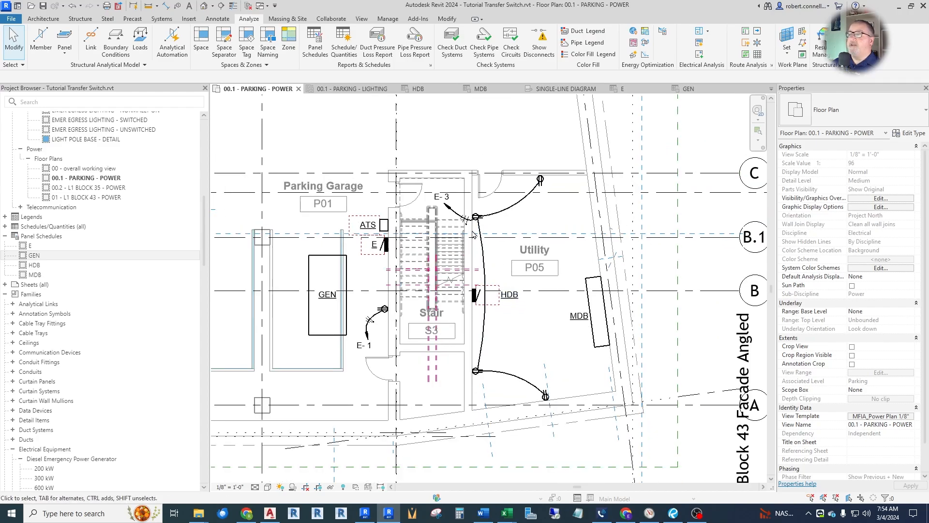
click(635, 90)
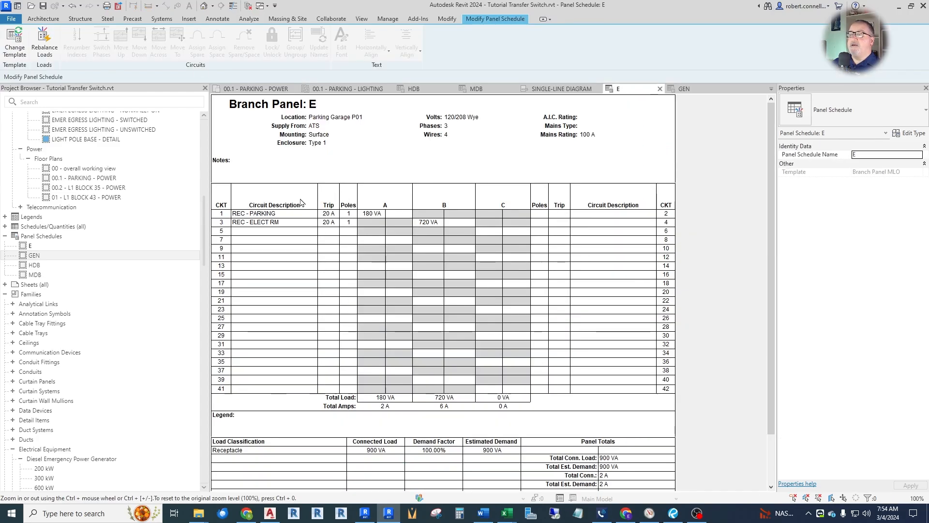
click(415, 89)
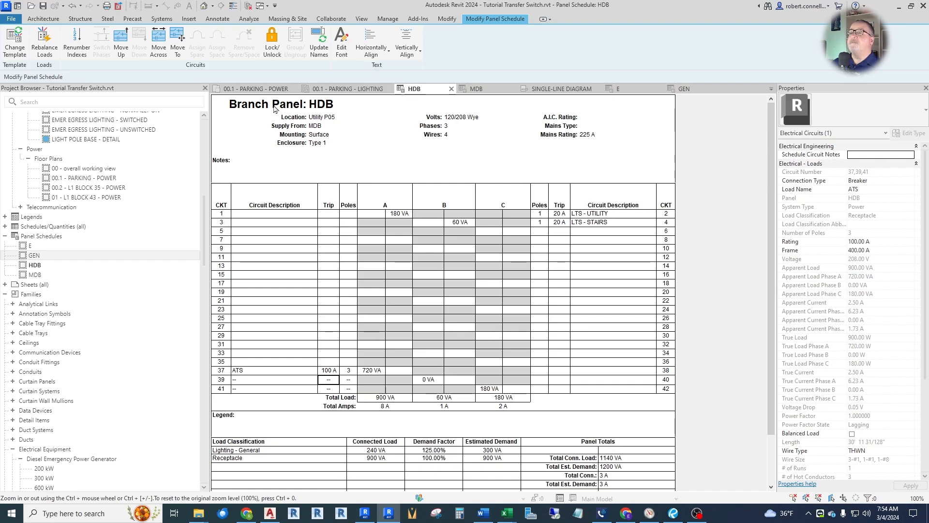
click(262, 89)
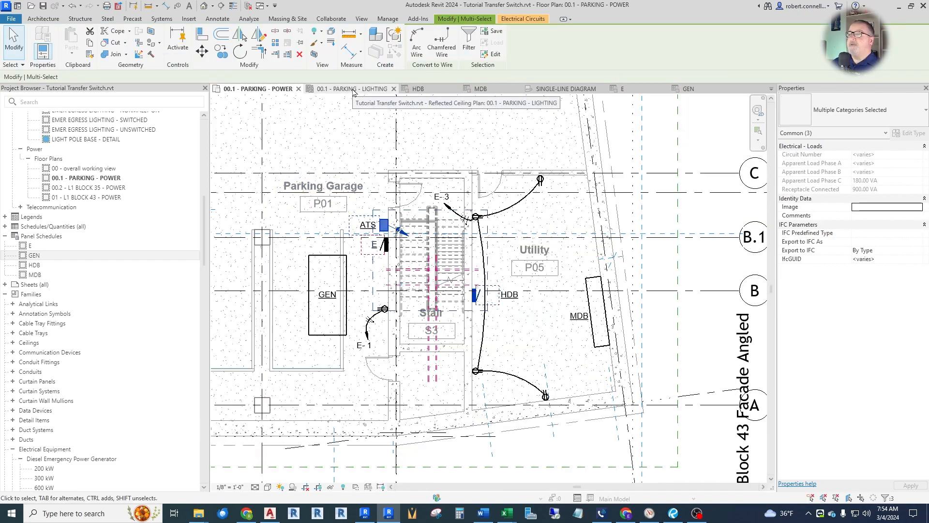
Tag panel E, the ATS and the generator with their equipment names in the parking lighting plan.
click(353, 91)
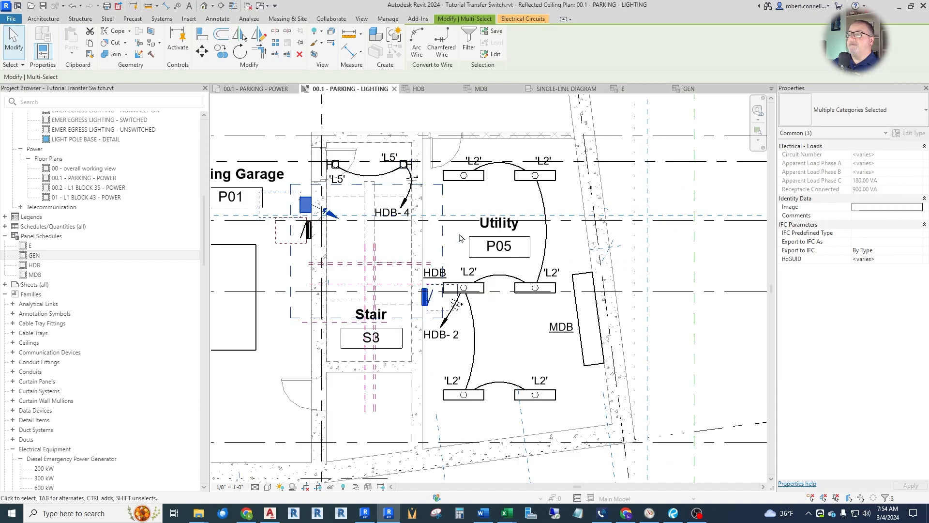
click(179, 7)
click(370, 222)
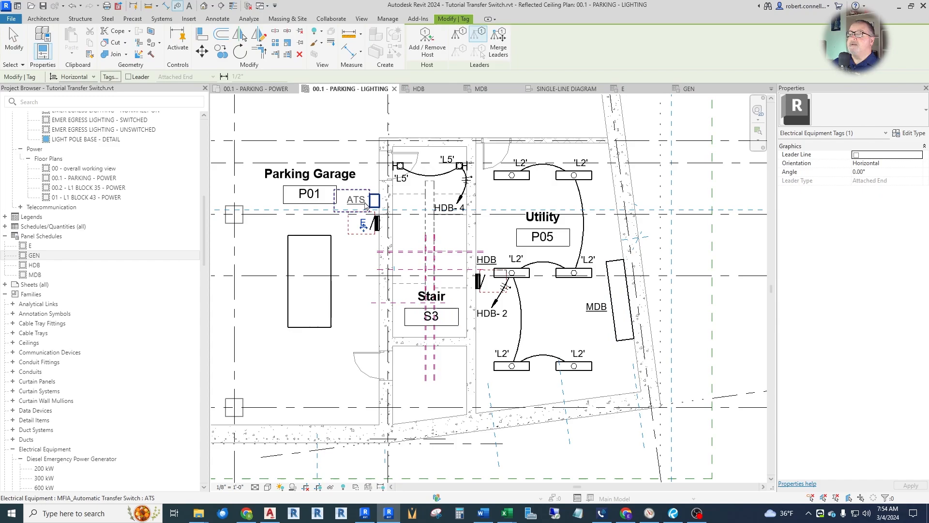
click(365, 206)
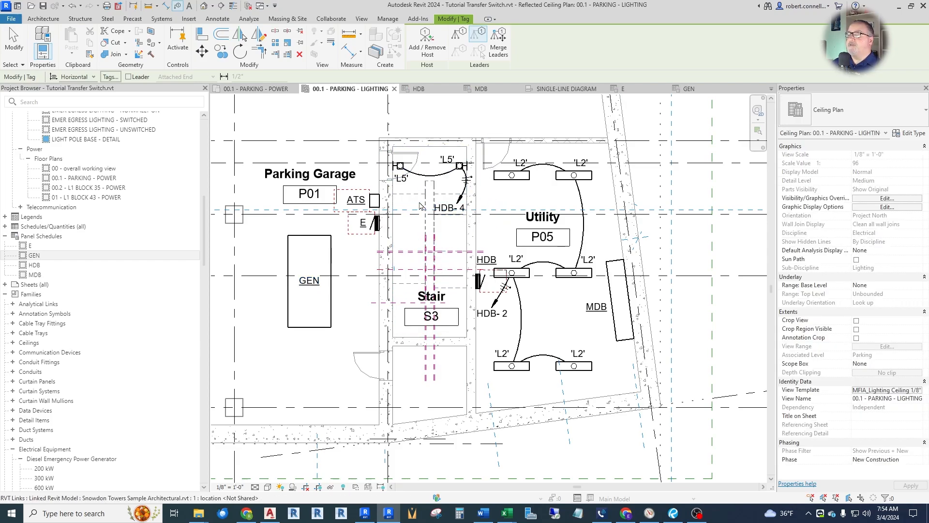
Select the stair lighting circuit HDB-4 of the L5 fixtures and reassign it to panel E.
scroll(455, 216, up, 2)
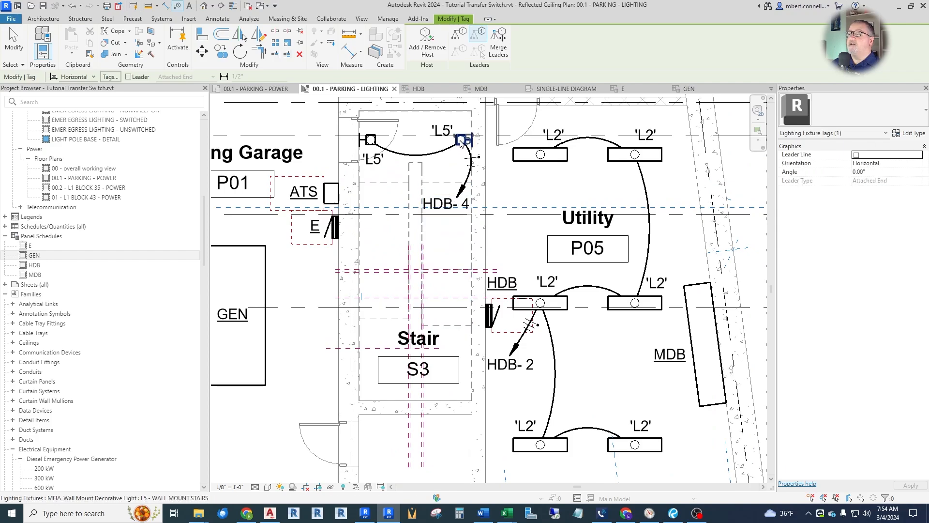
key(Escape)
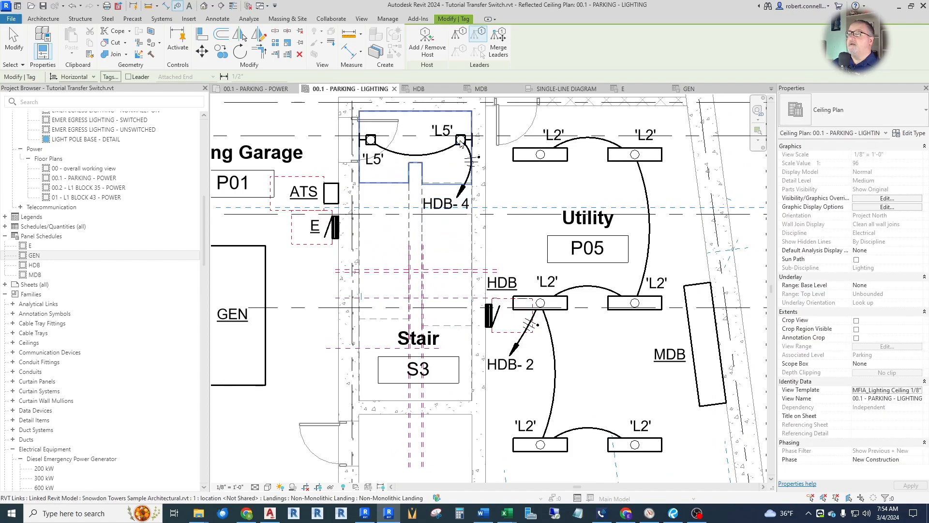
key(Tab)
click(460, 143)
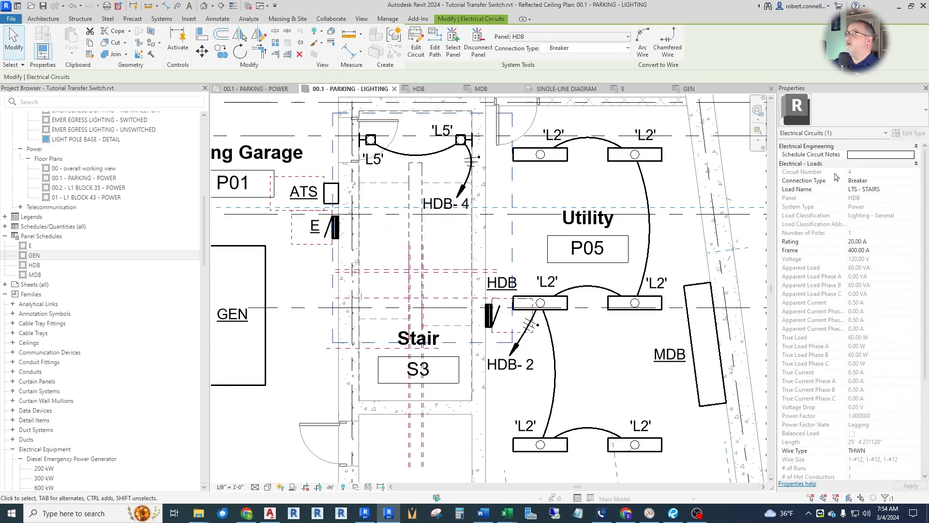
click(623, 39)
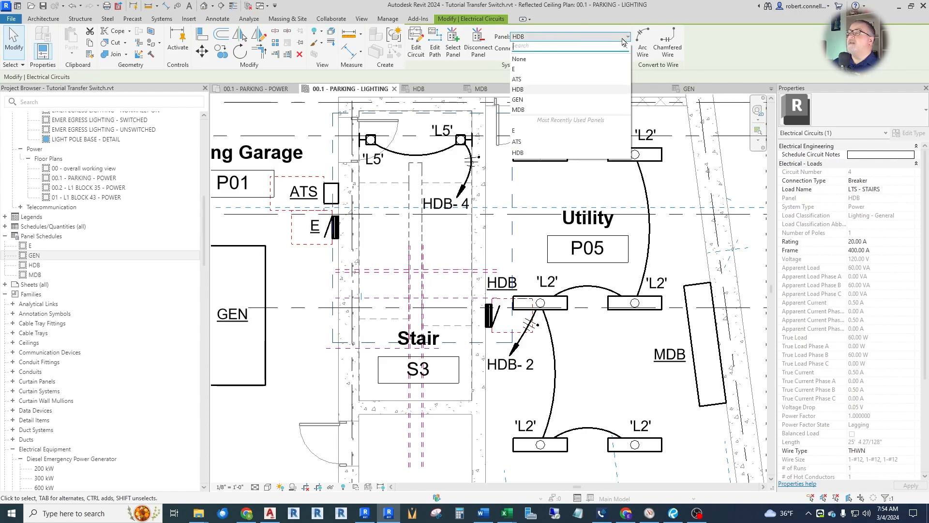
click(534, 69)
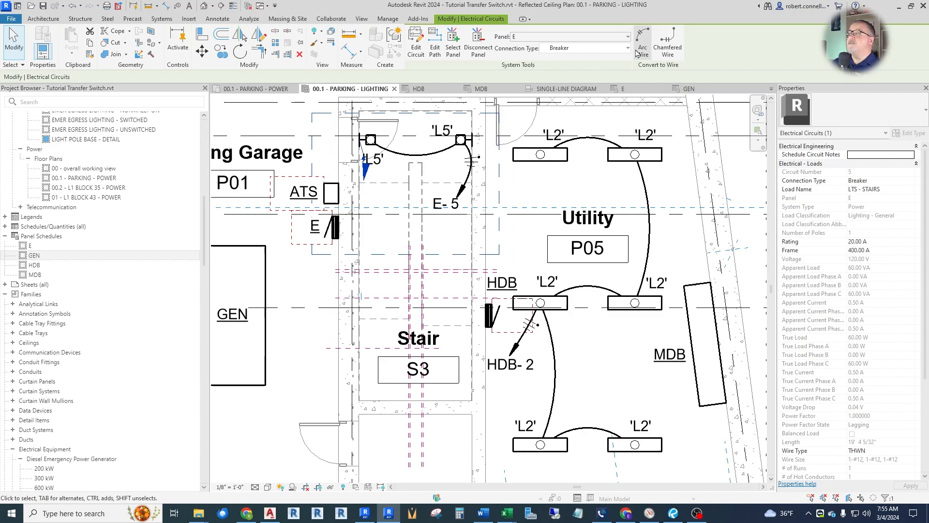
Create a home-run arc wire at the L5 stair fixture nearest the ATS and angle its arrow toward the stair's interior.
click(366, 167)
scroll(368, 148, up, 2)
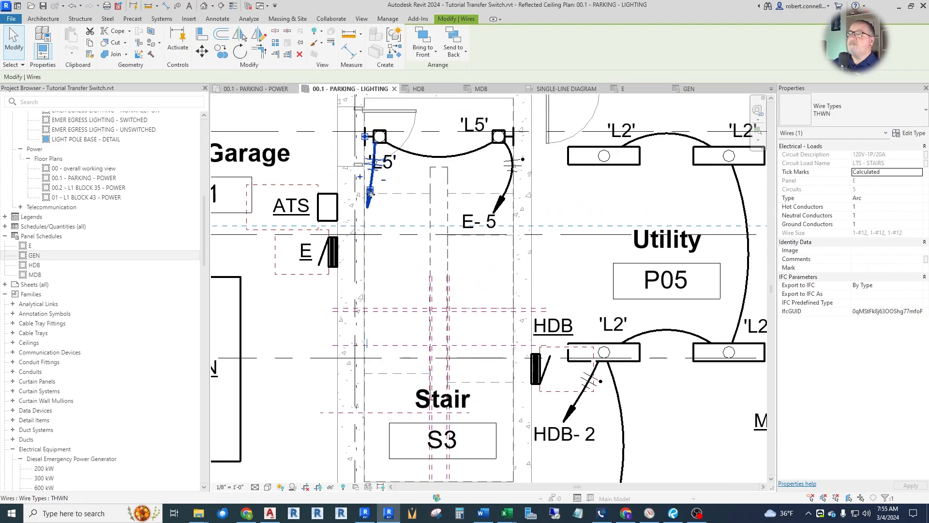
scroll(370, 195, up, 1)
drag(370, 189, 423, 195)
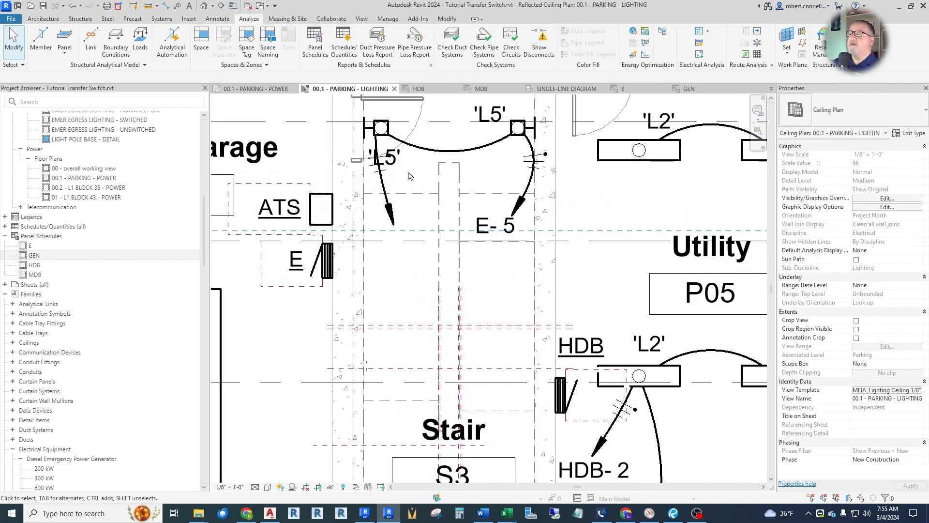
Move the L5 tag off the new home-run wire to the spot beside the top of its fixture.
click(385, 157)
drag(385, 158, 422, 122)
click(473, 170)
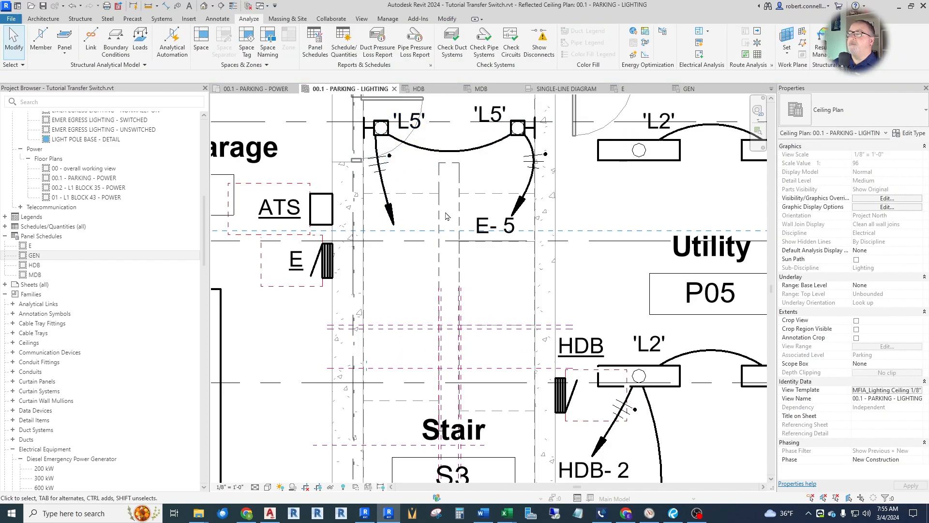
Delete the old home run at the other L5 fixture and tag the new one E-5 below its arrowhead.
click(518, 208)
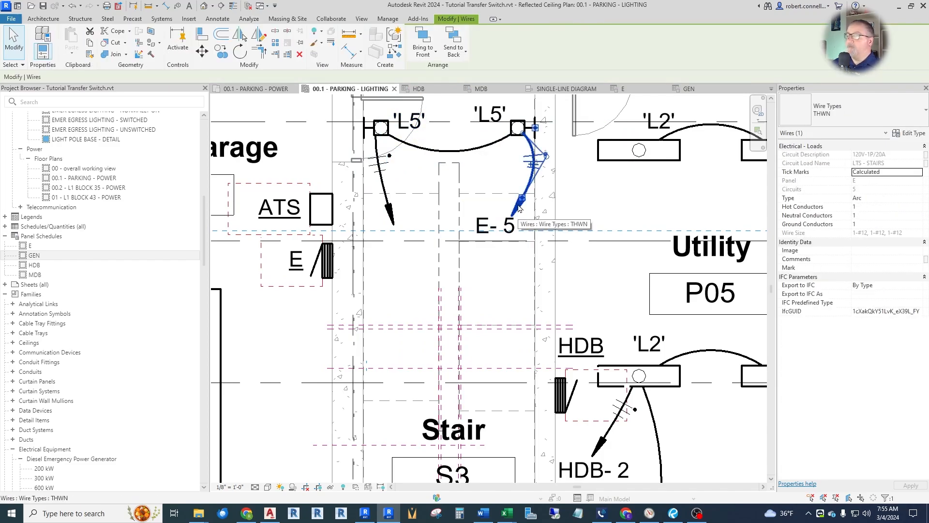
key(Escape)
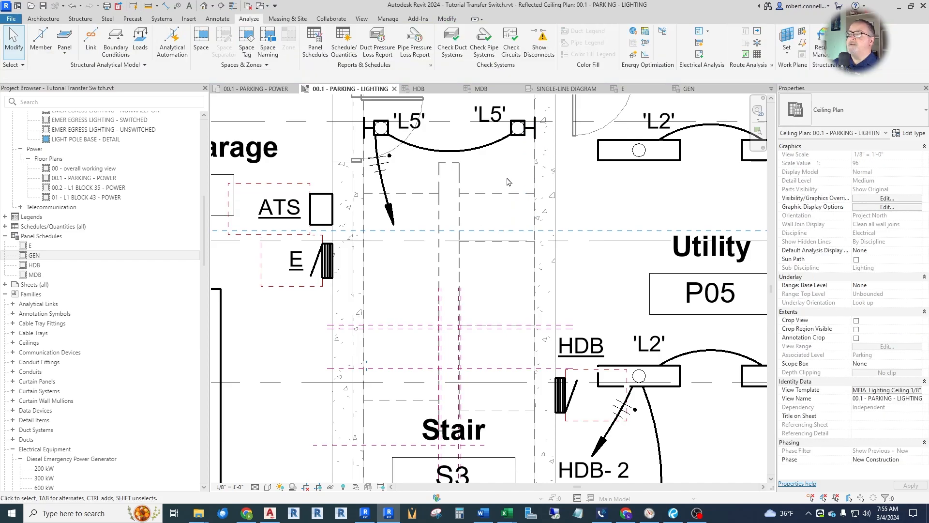
click(178, 6)
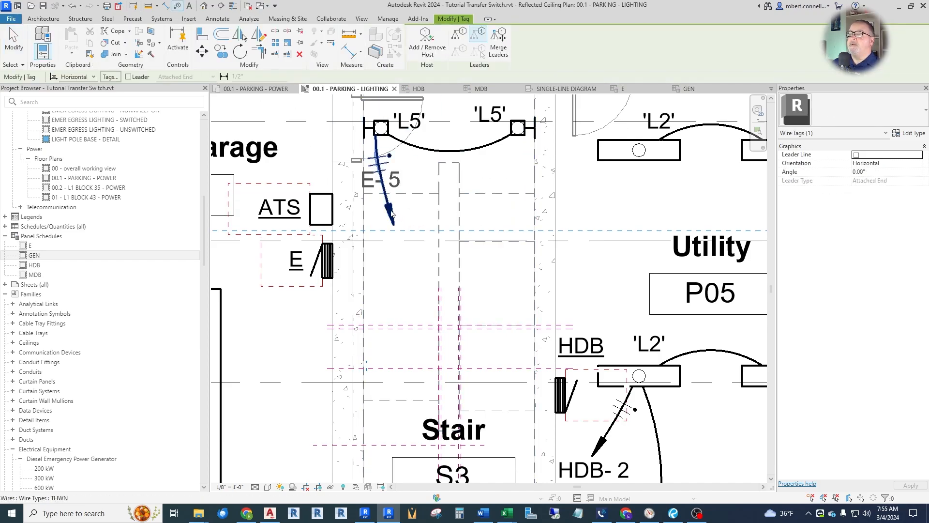
drag(380, 193, 399, 246)
key(Escape)
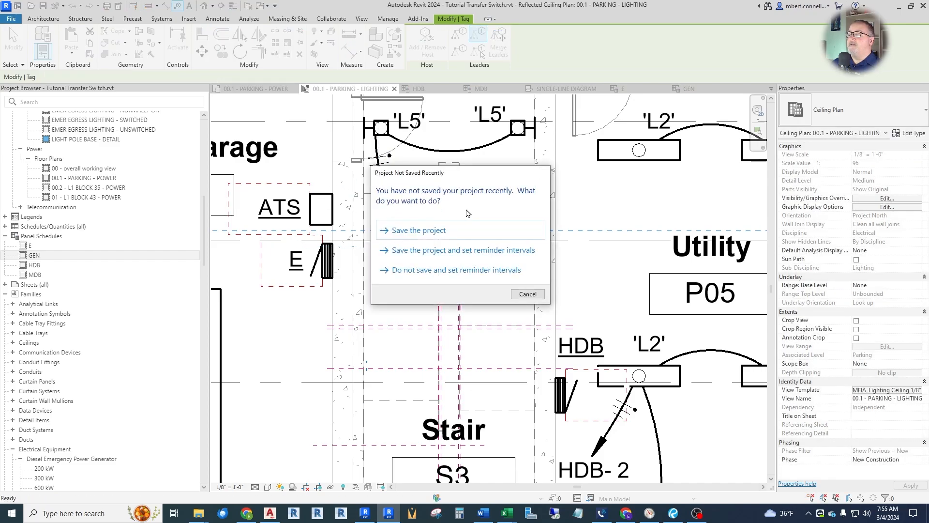
key(Escape)
Select the Utility room lighting circuit HDB-2 of the L2 fixtures and reassign it to panel E.
scroll(333, 241, down, 3)
scroll(458, 237, up, 1)
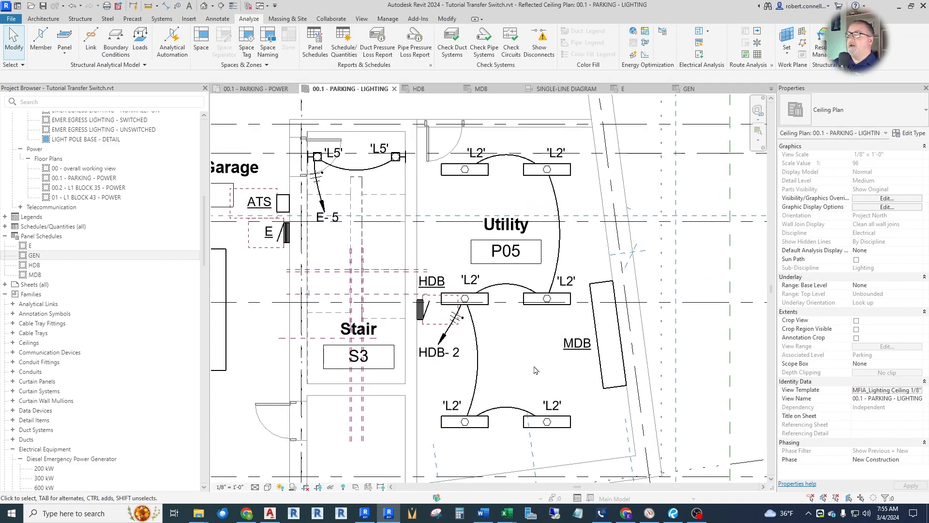
scroll(459, 238, down, 1)
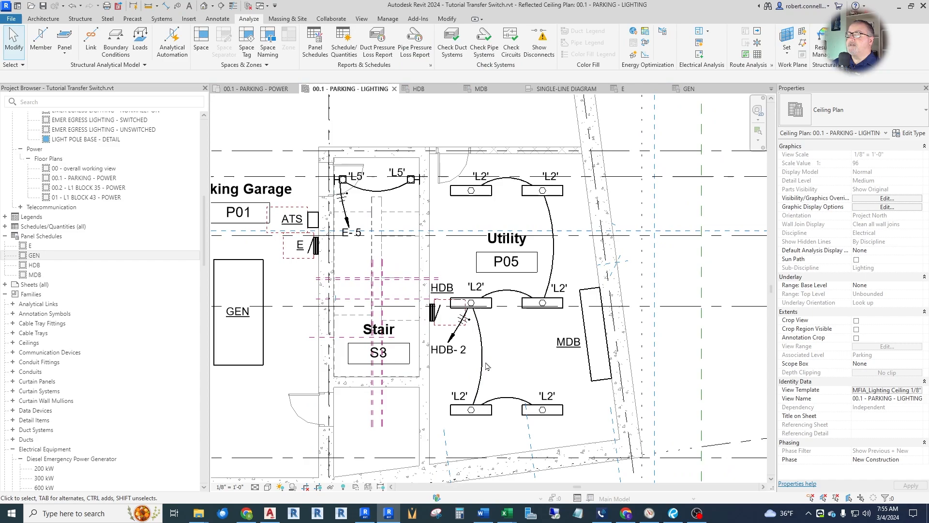
scroll(479, 378, up, 3)
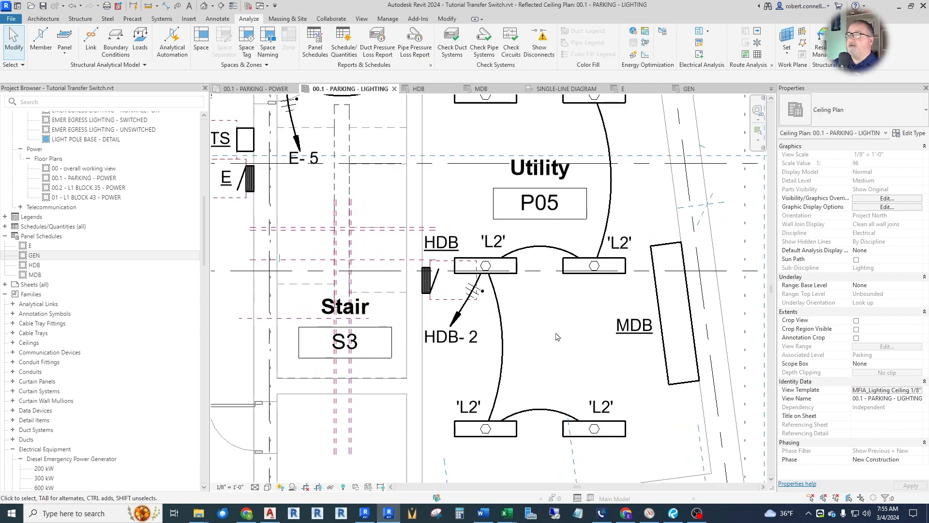
key(Tab)
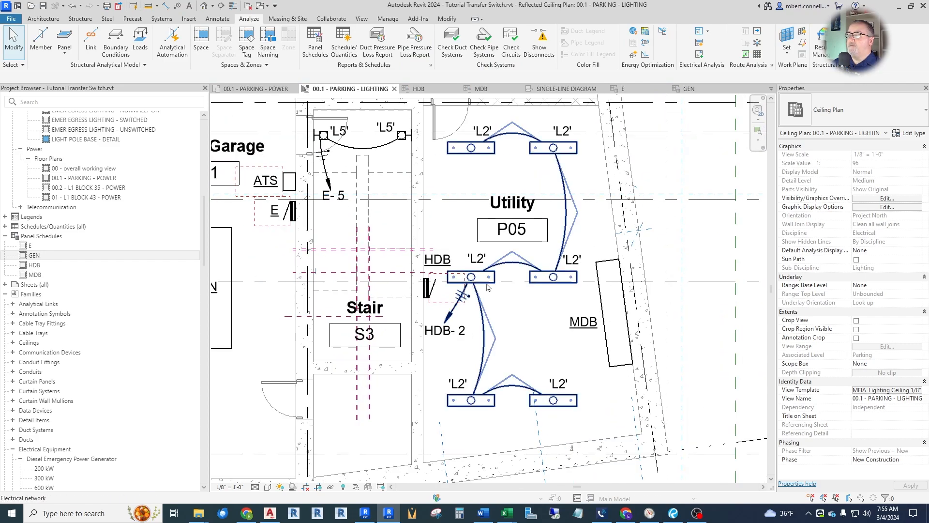
click(487, 286)
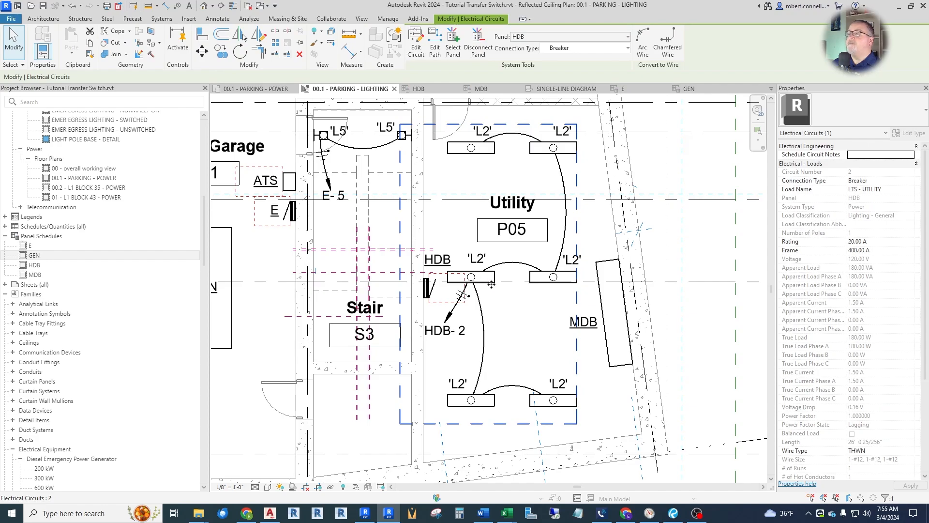
click(580, 38)
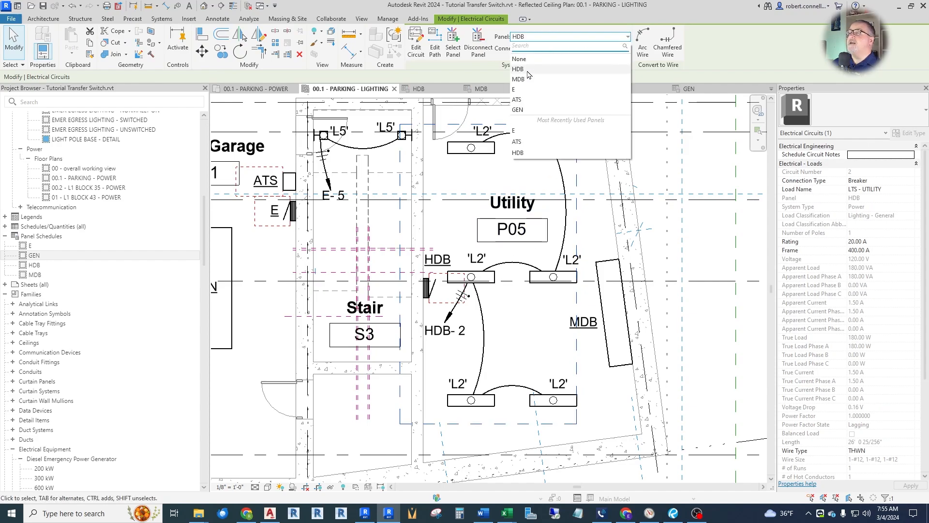
click(522, 91)
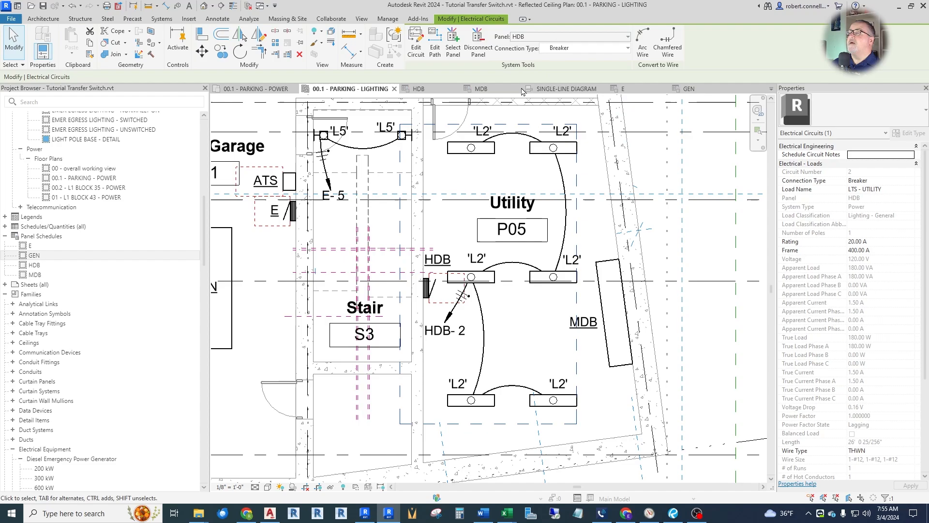
Create a home-run wire at the L2 fixture nearest the Utility room's door and adjust its arrow end.
click(450, 161)
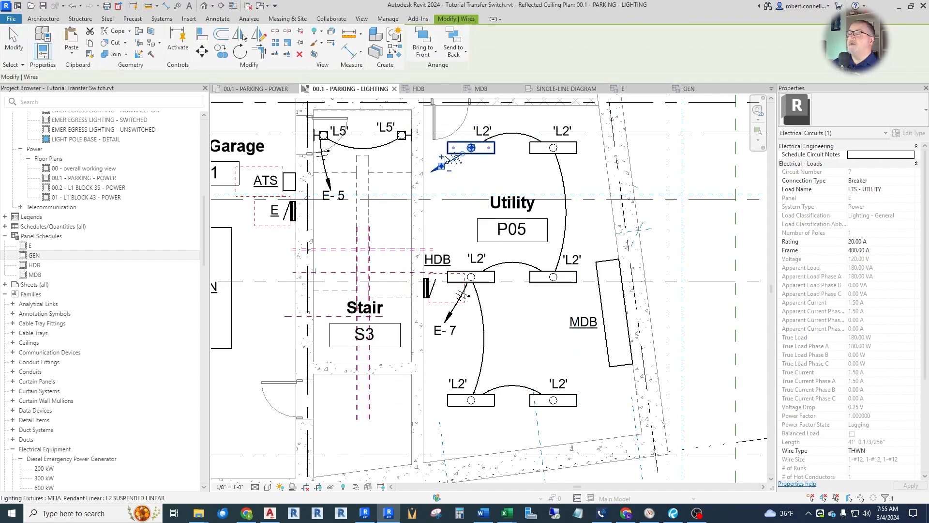
scroll(443, 156, up, 3)
drag(448, 186, 450, 187)
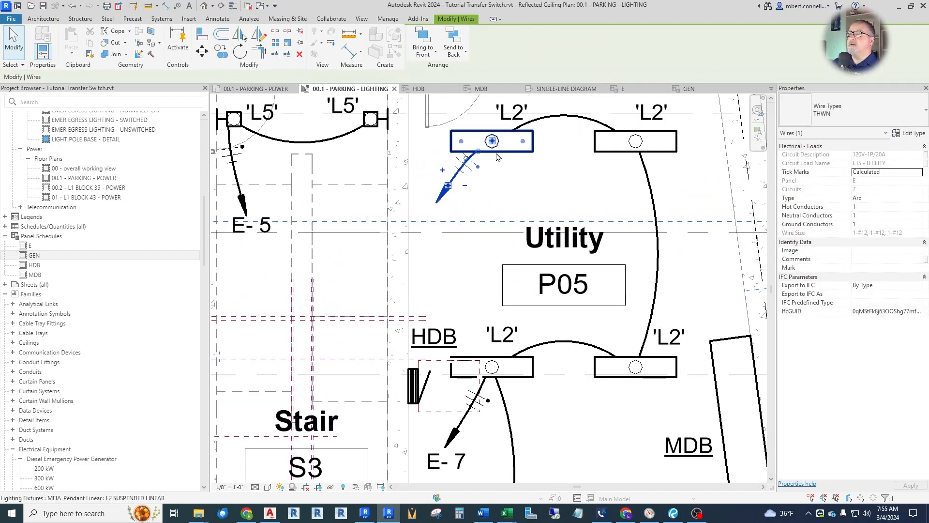
scroll(496, 153, down, 2)
click(508, 279)
Delete the old L2 home run beside panel HDB and tag the new one E-7 below its arrowhead.
click(470, 358)
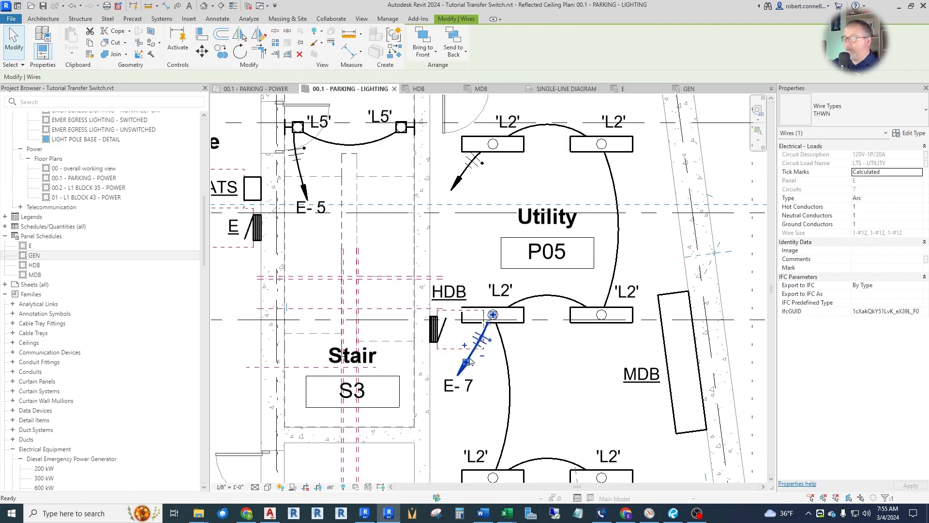
key(Delete)
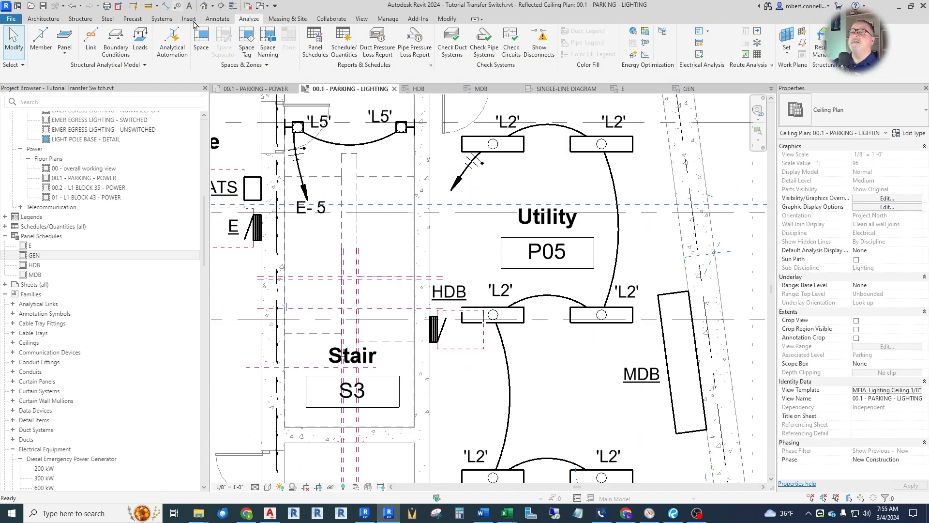
click(177, 7)
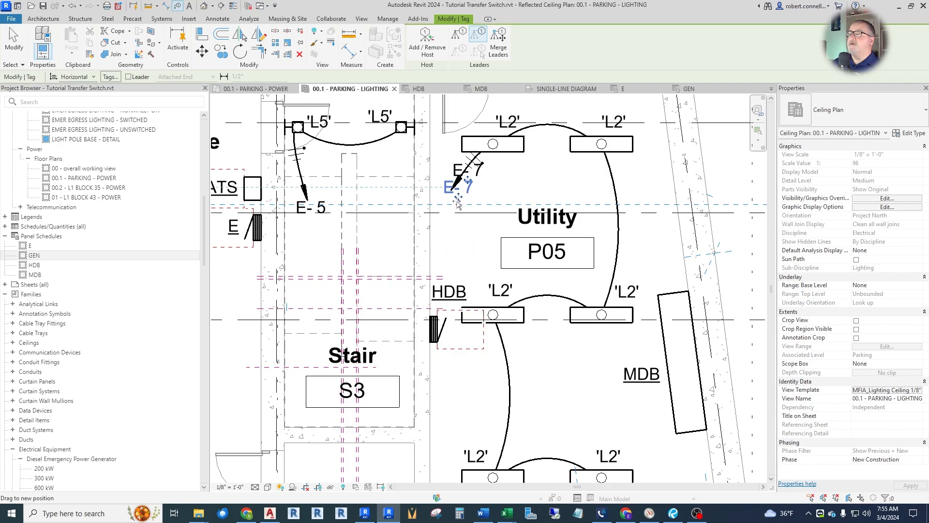
click(448, 209)
key(Escape)
key(Escape)
scroll(524, 200, down, 2)
scroll(425, 213, up, 2)
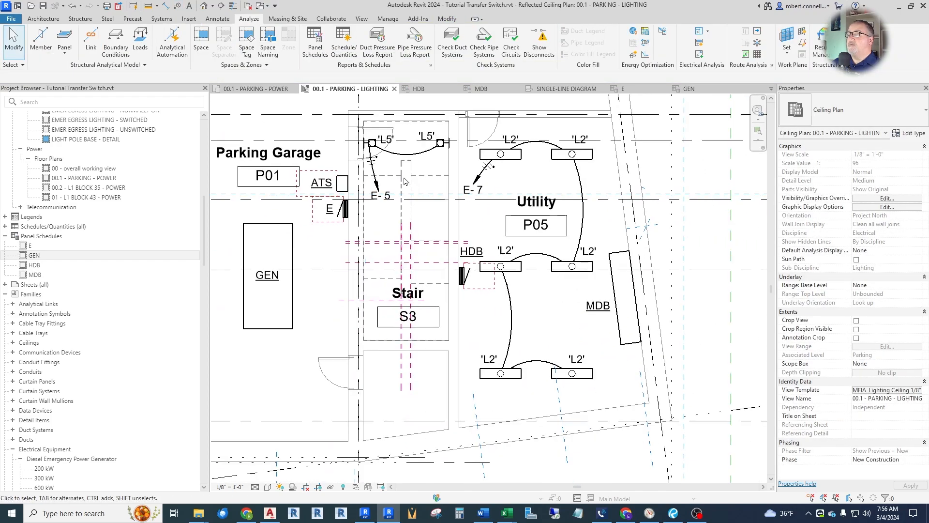
scroll(484, 223, down, 2)
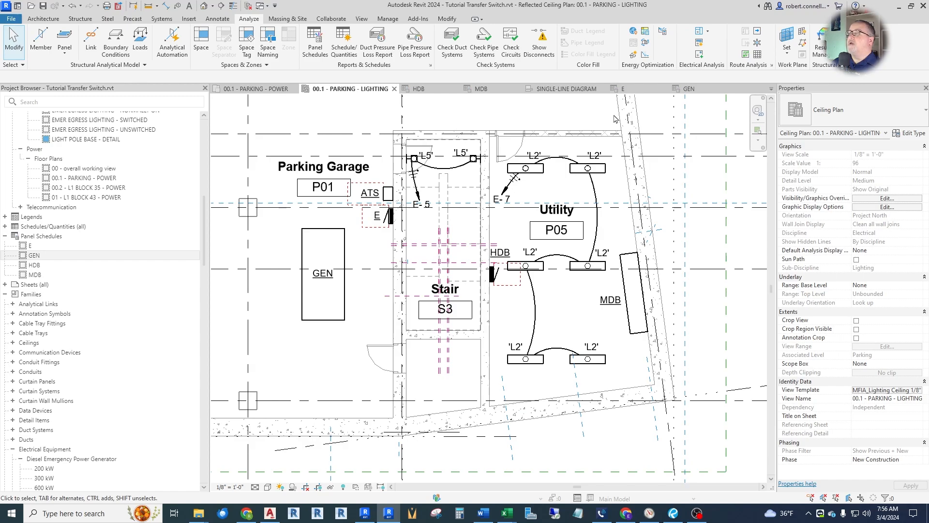
In panel E's schedule, move the LTS - STAIRS circuit across to the even side and up to circuit 2.
click(631, 91)
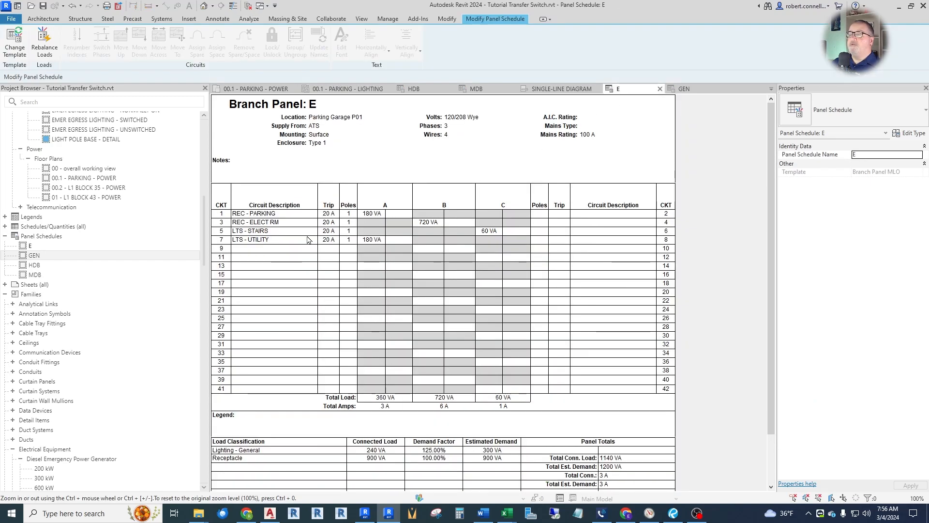
click(291, 231)
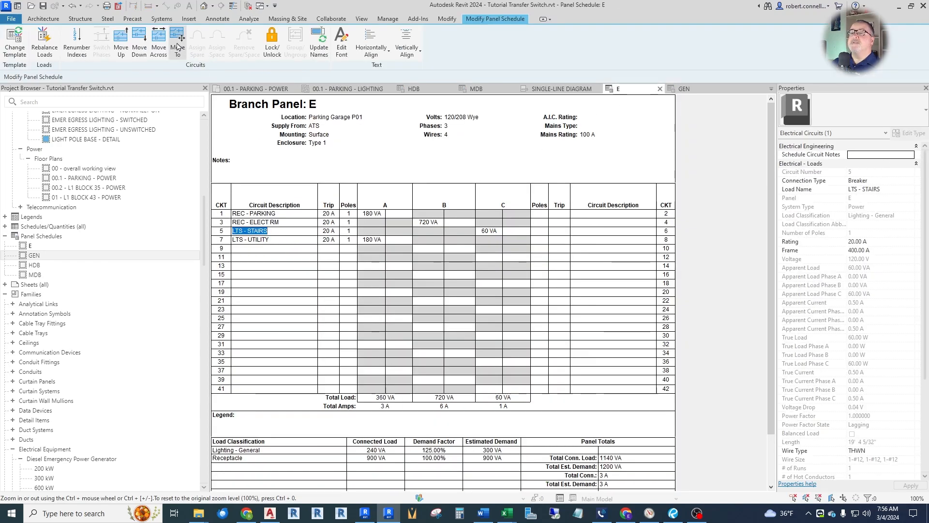
click(159, 43)
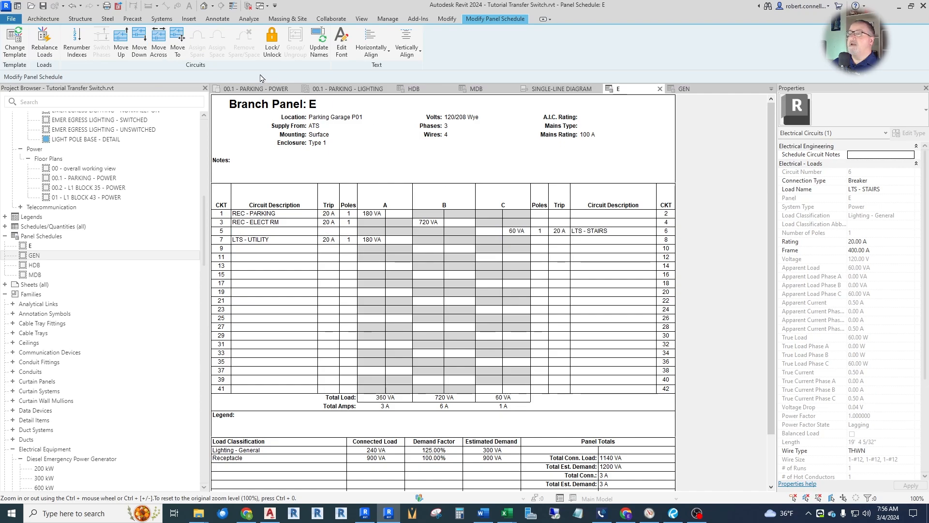
click(121, 43)
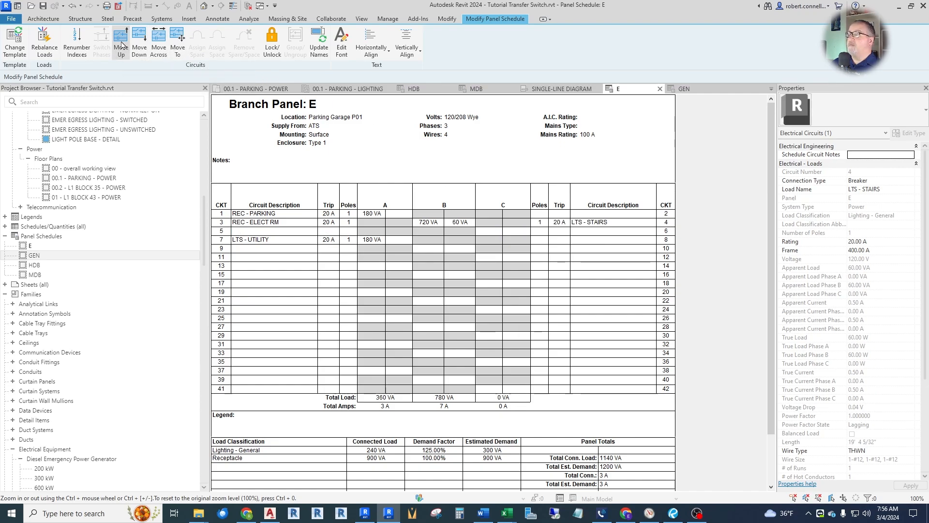
click(121, 43)
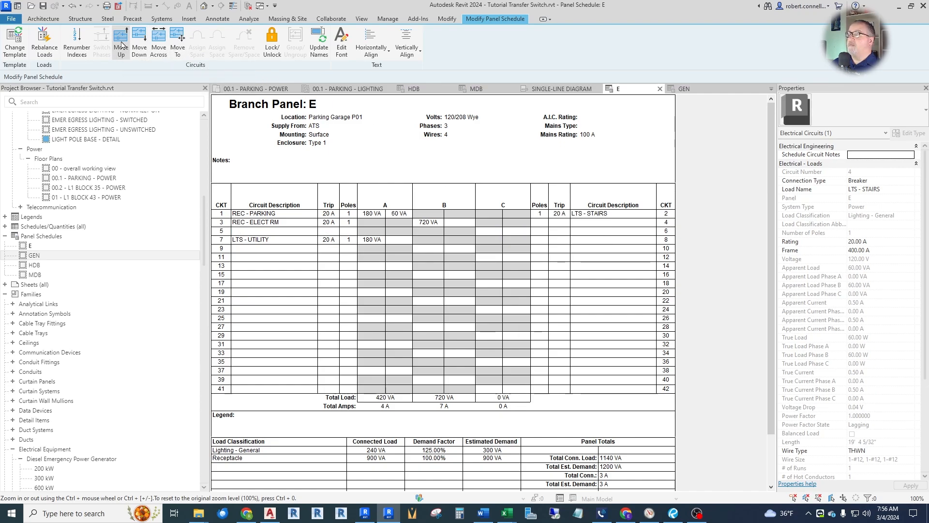
Move the LTS - UTILITY circuit across to the even side of panel E and up to circuit 4.
click(286, 240)
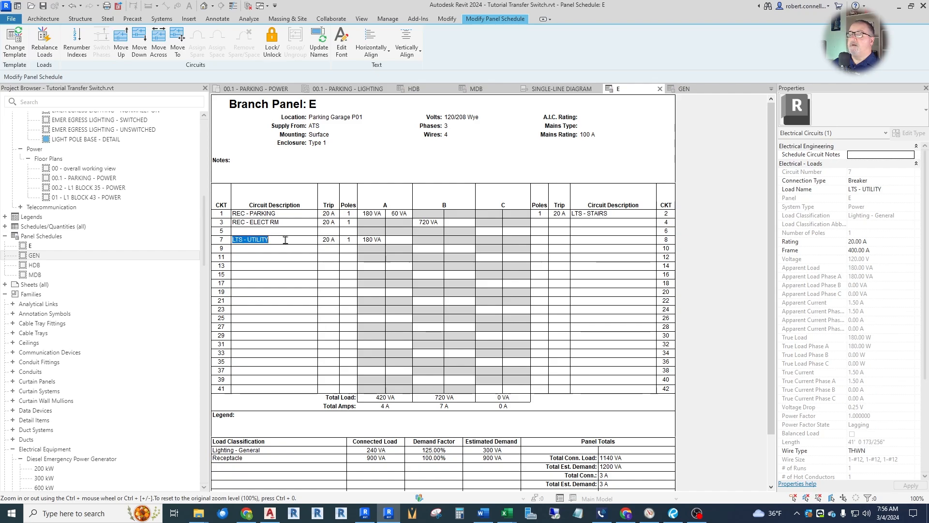
click(159, 42)
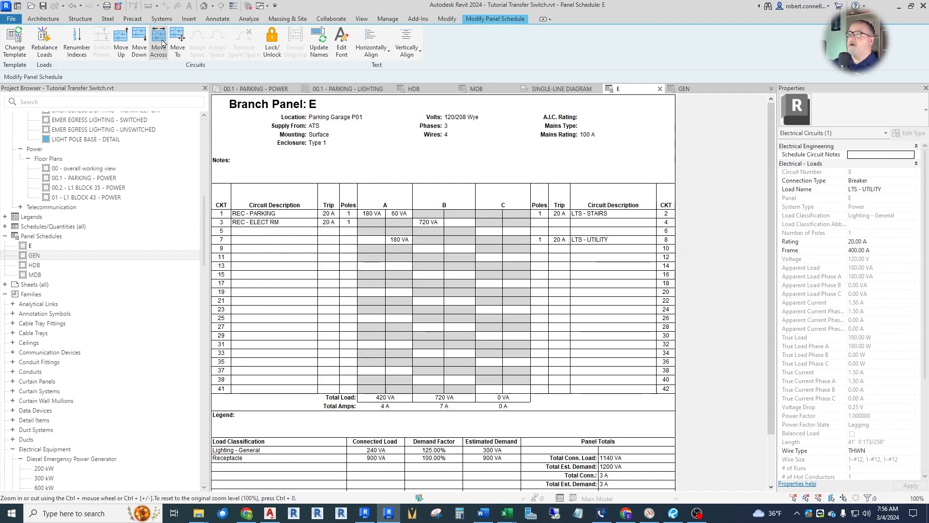
click(121, 42)
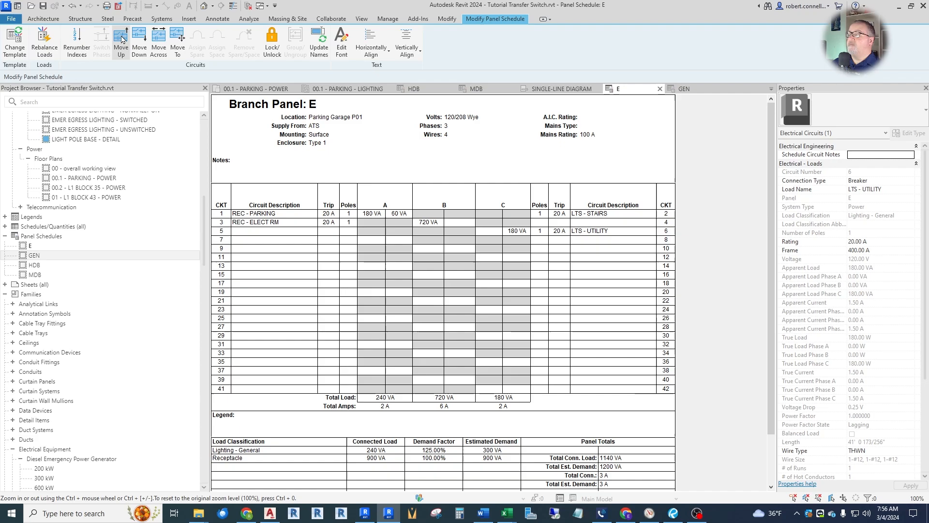
click(122, 40)
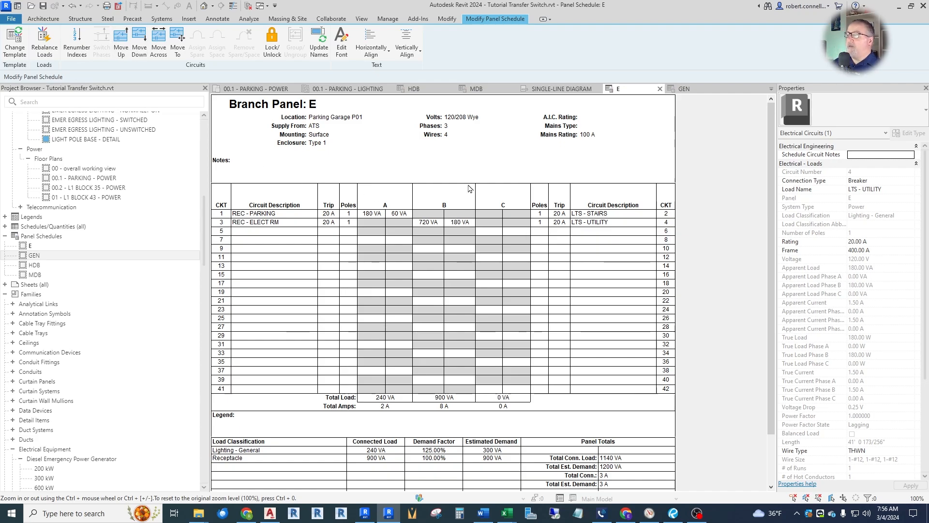
click(614, 222)
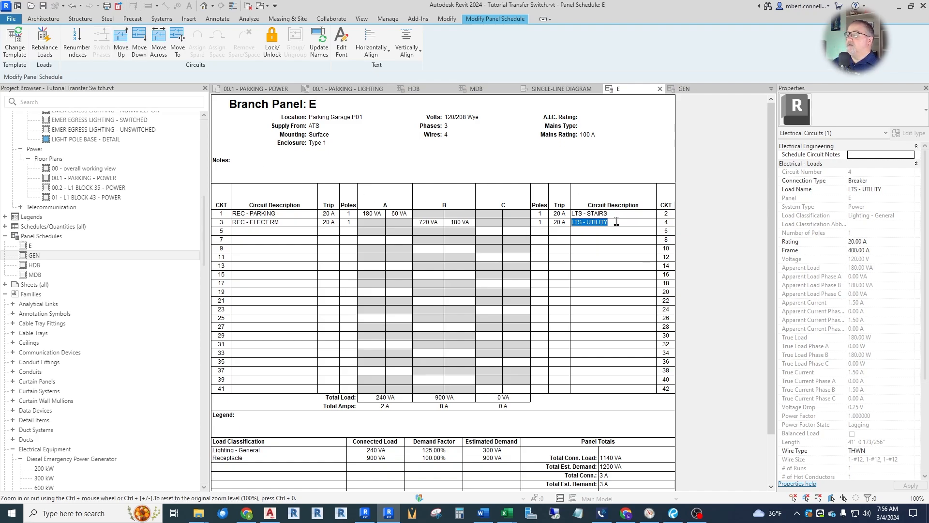
click(123, 43)
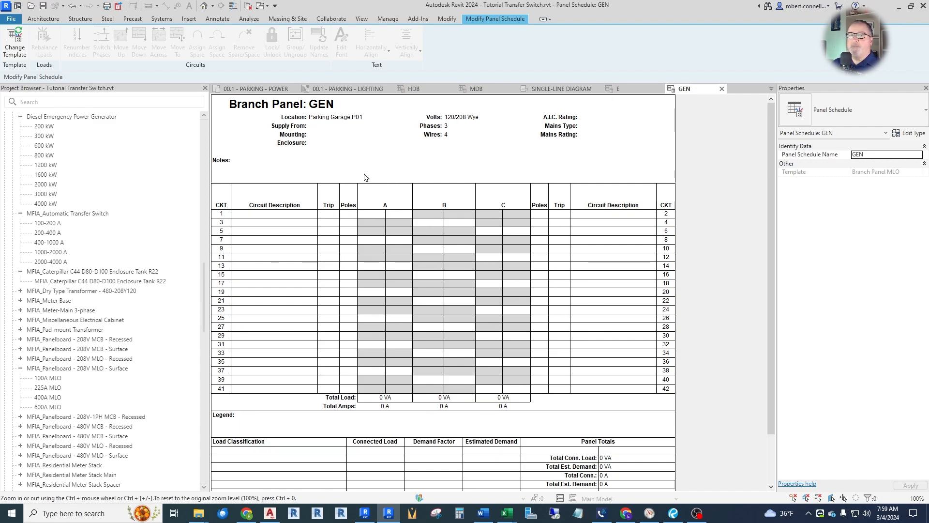
Review the MDB and GEN panel schedules, and return to the 00.1 - PARKING - POWER plan.
click(478, 89)
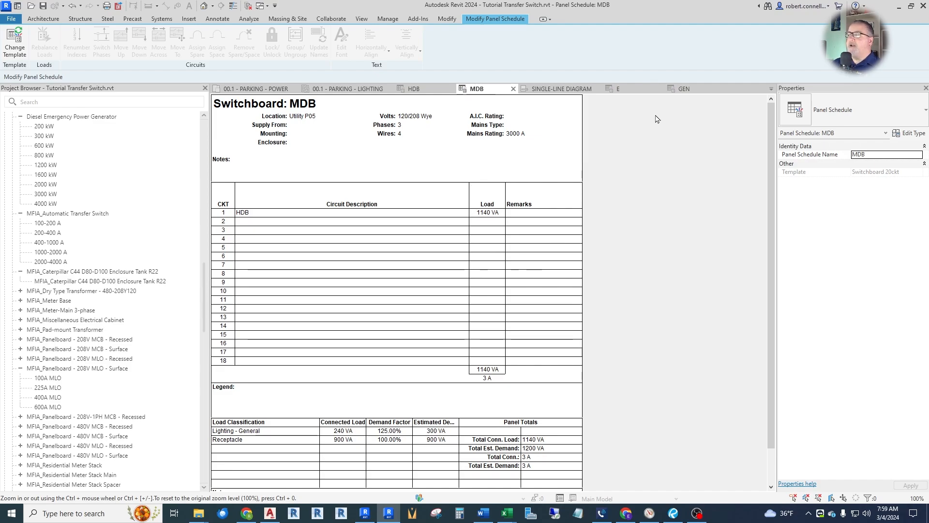
click(682, 89)
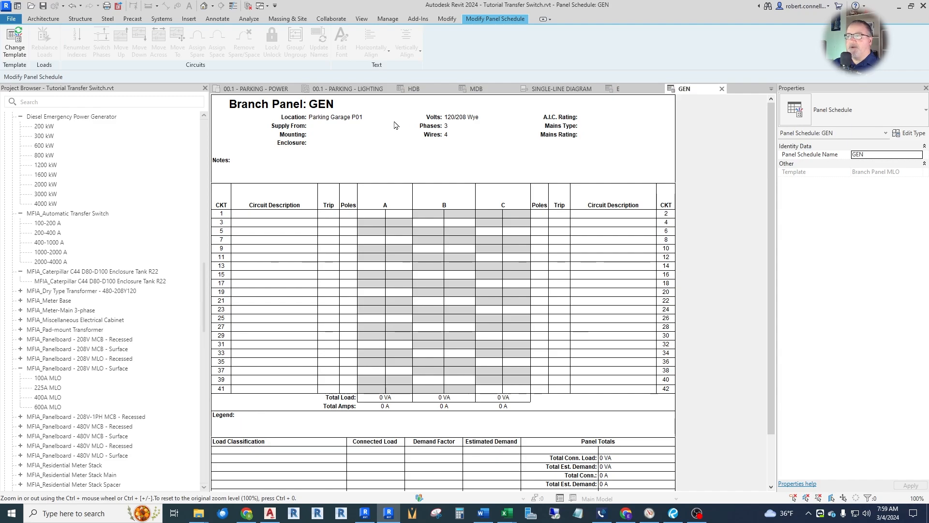
click(264, 89)
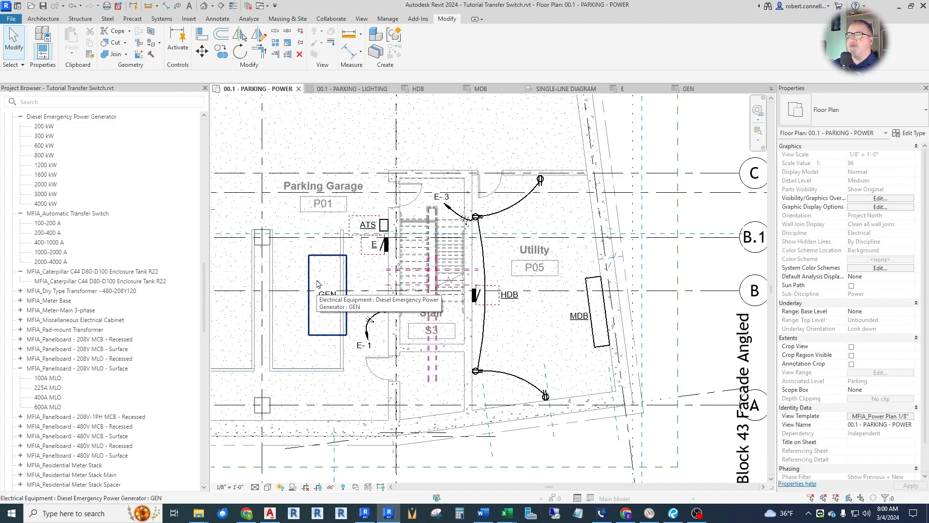
Open the GEN generator's family for editing and set its Part Type to Switchboard in the family category and parameters.
click(329, 257)
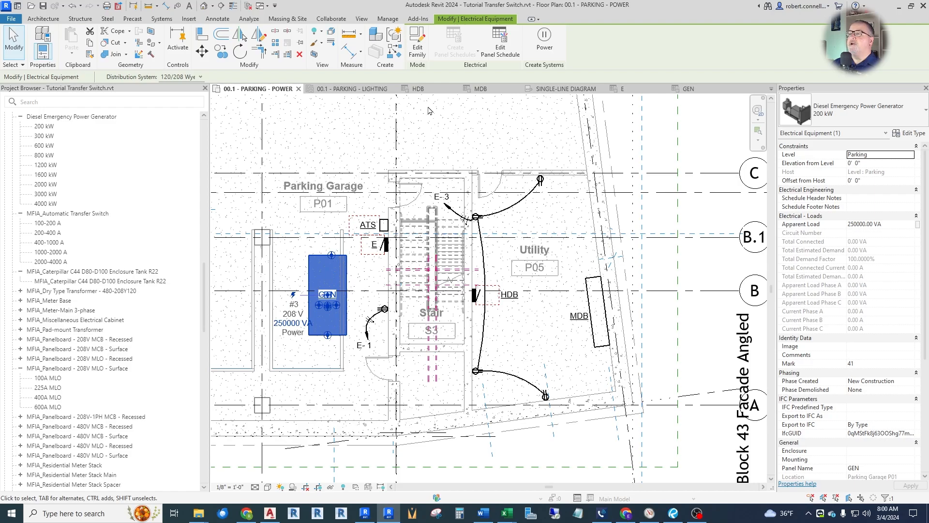
click(417, 47)
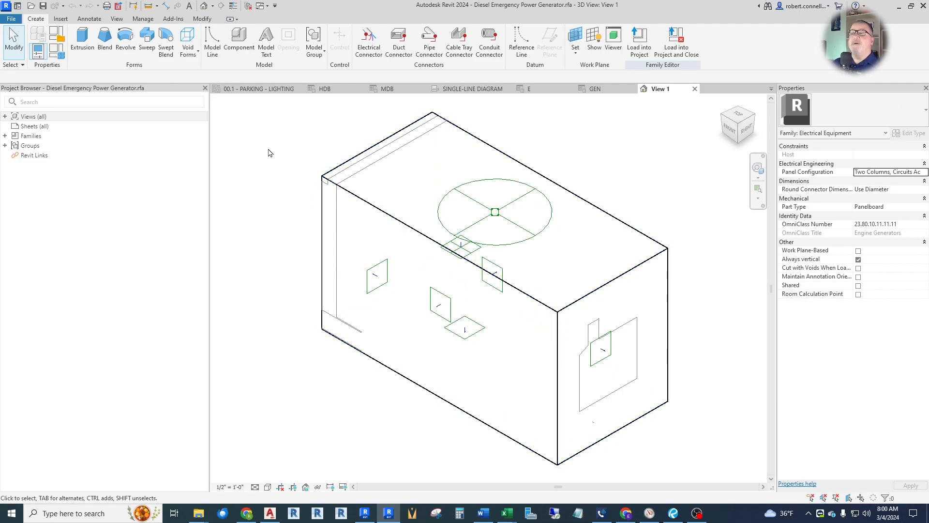
click(59, 33)
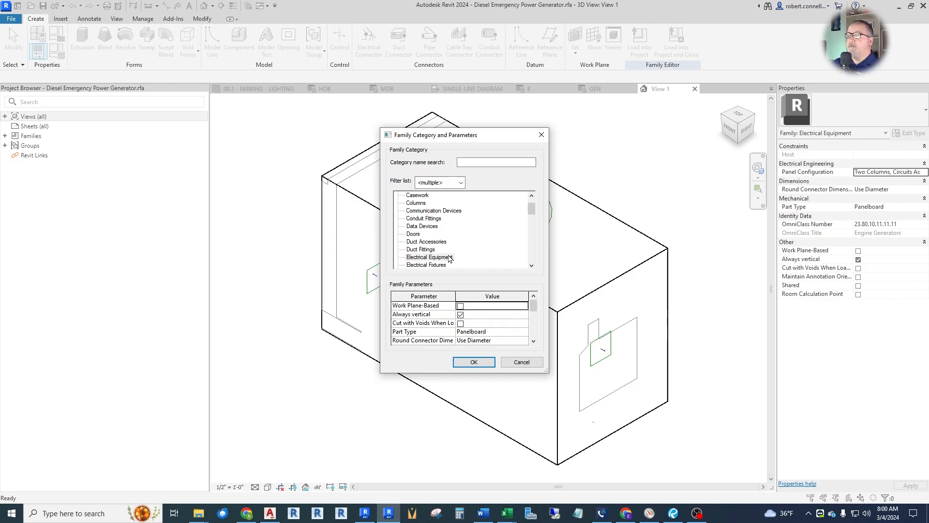
scroll(463, 242, down, 1)
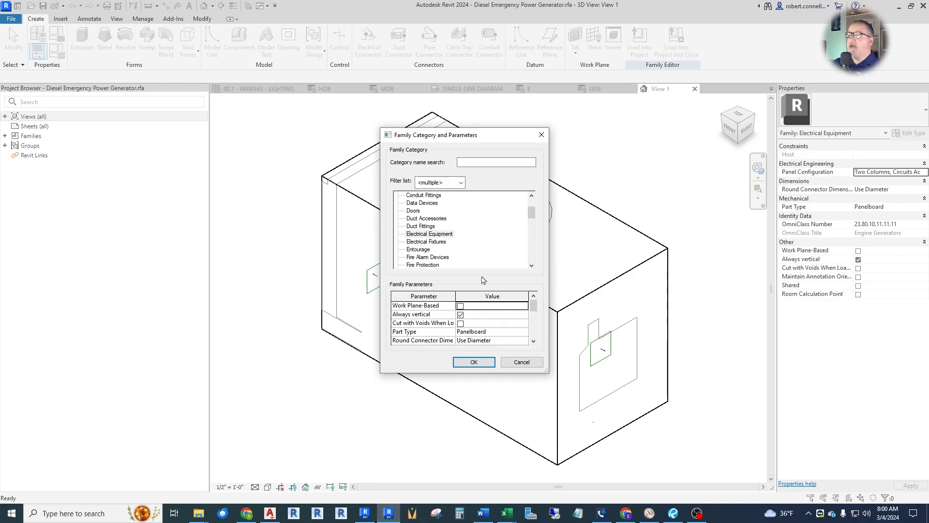
scroll(482, 322, down, 2)
scroll(479, 324, up, 3)
click(524, 333)
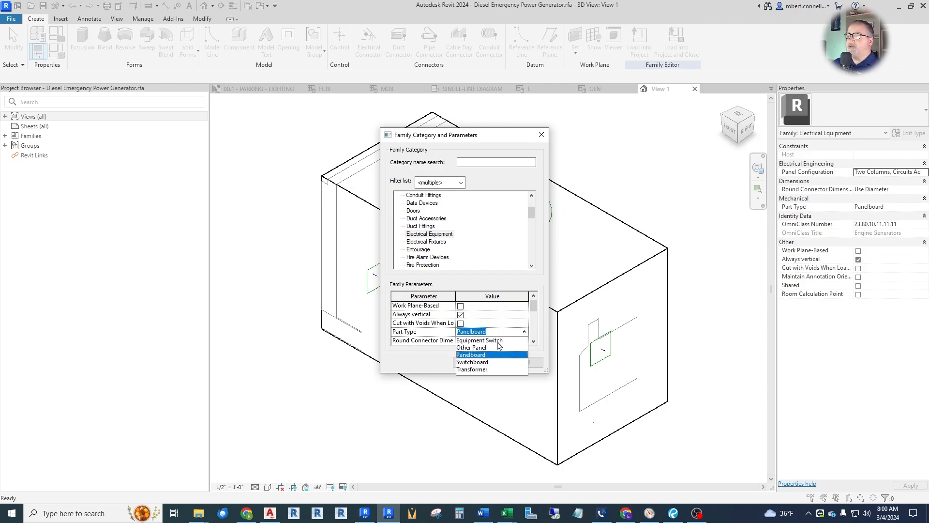
click(482, 363)
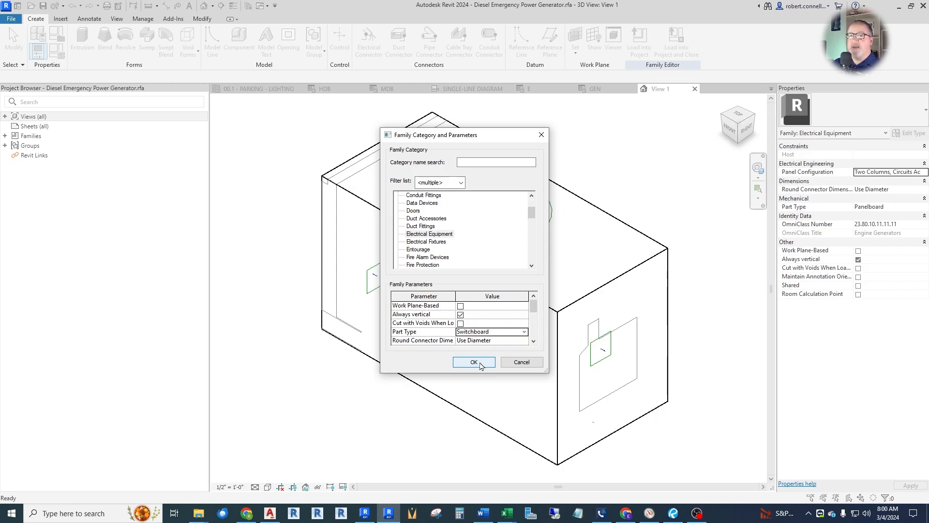
click(473, 362)
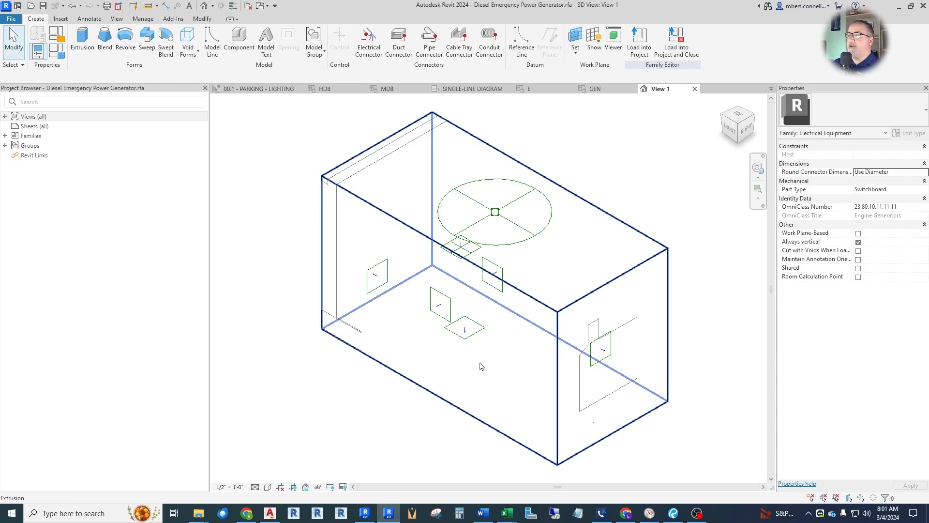
Load the edited generator family into the project and close it without saving, overwriting the existing version only.
click(681, 49)
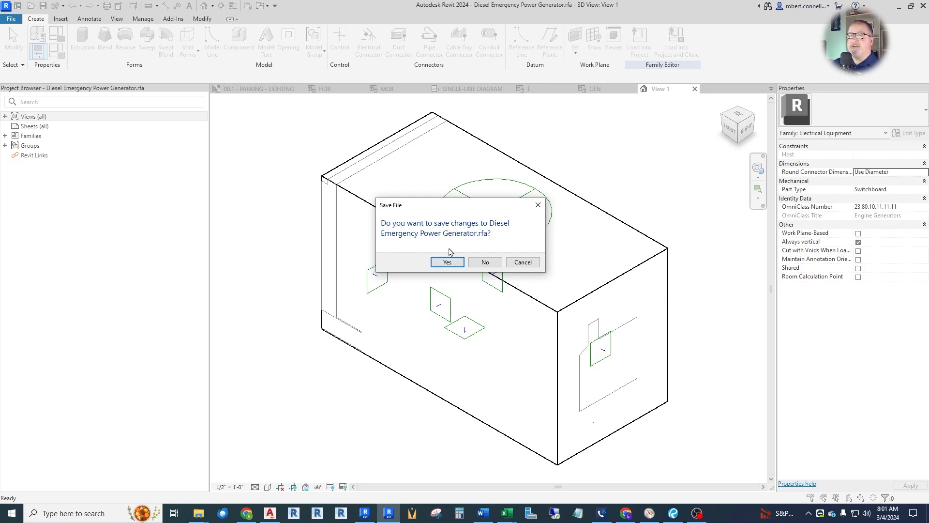
click(485, 262)
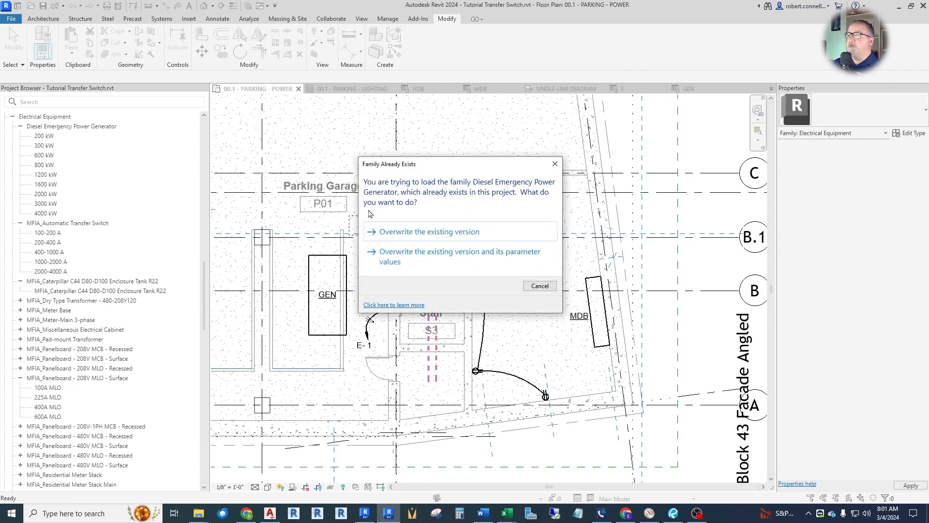
click(423, 236)
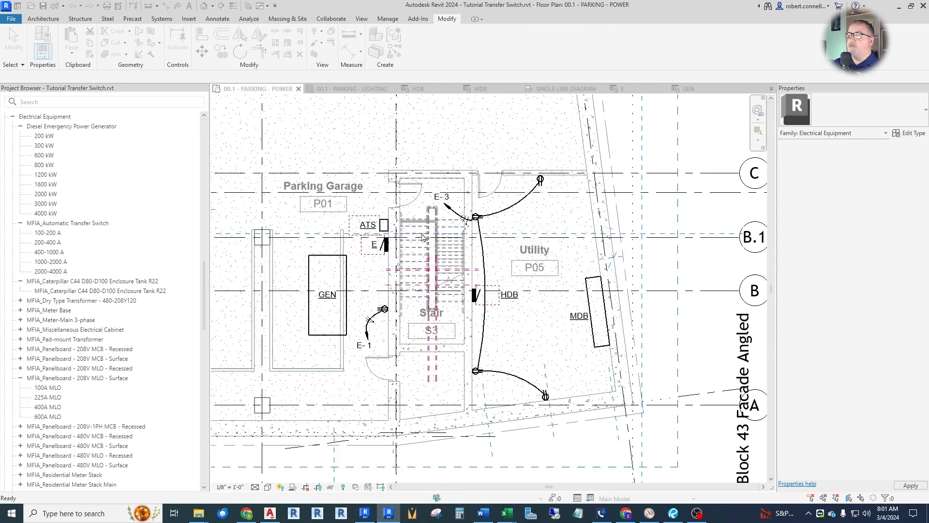
Check the reloaded generator in the plan, the GEN schedule and the single-line diagram, and return to the 00.1 - PARKING - POWER plan.
click(343, 286)
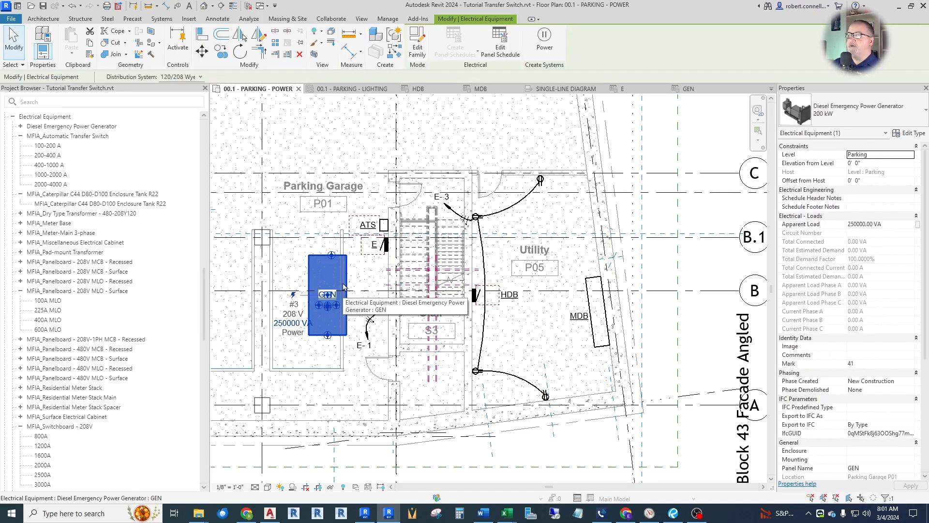
key(Escape)
click(687, 89)
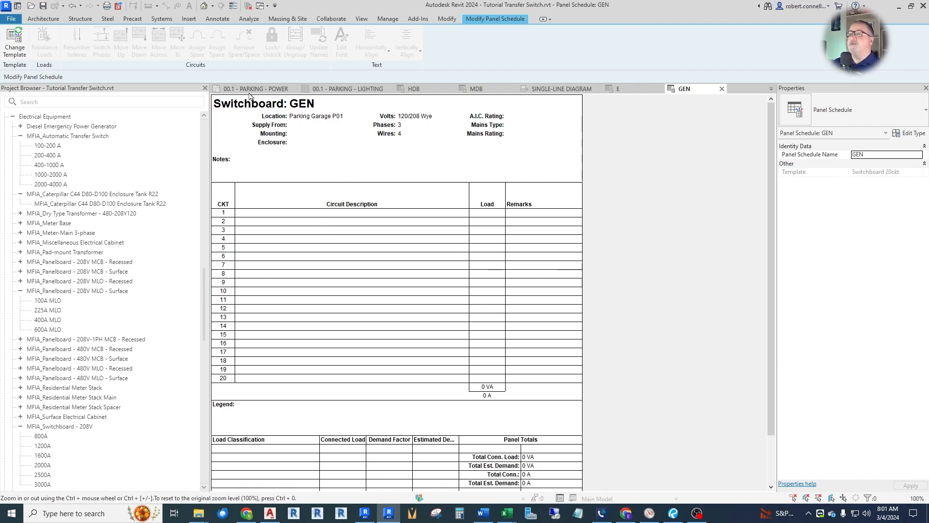
click(268, 90)
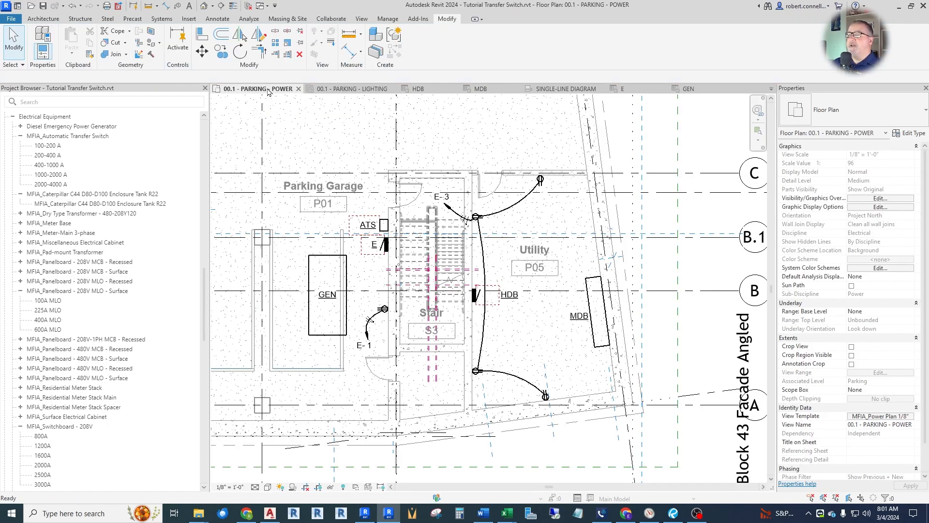
click(561, 89)
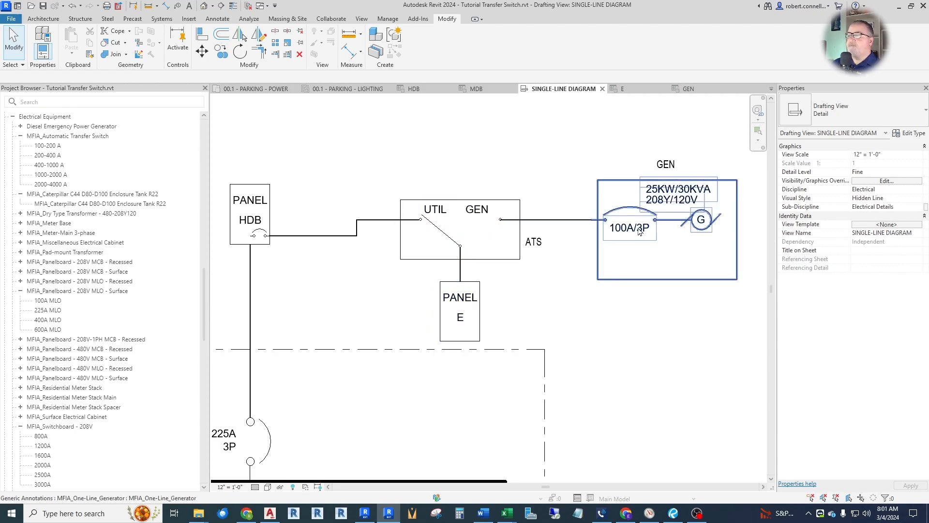
click(262, 90)
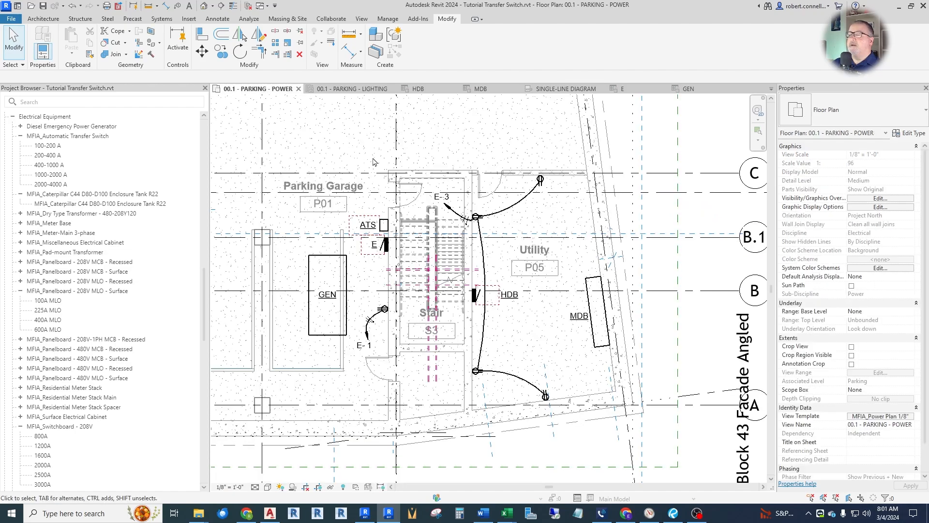
Select the ATS transfer switch's unnamed circuit and assign the GEN generator in the plan as its supply panel.
scroll(366, 226, up, 3)
scroll(366, 226, up, 2)
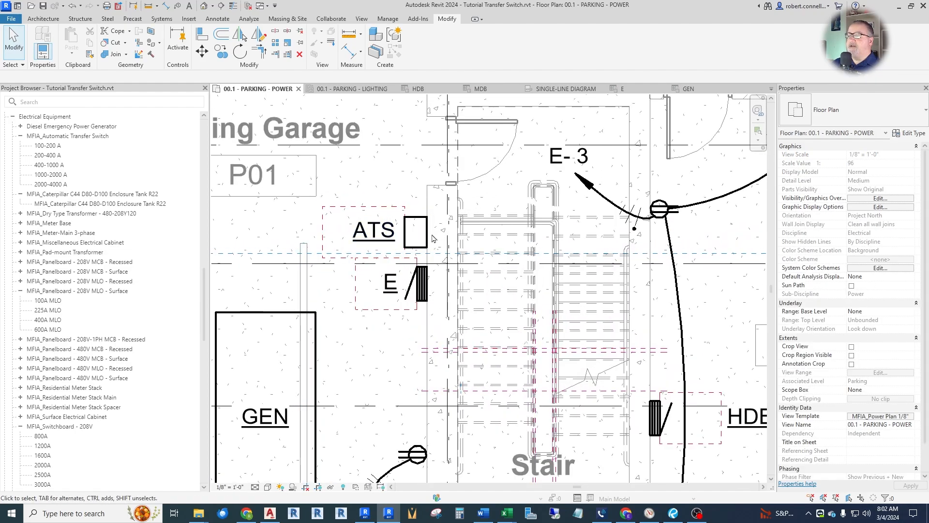
click(415, 238)
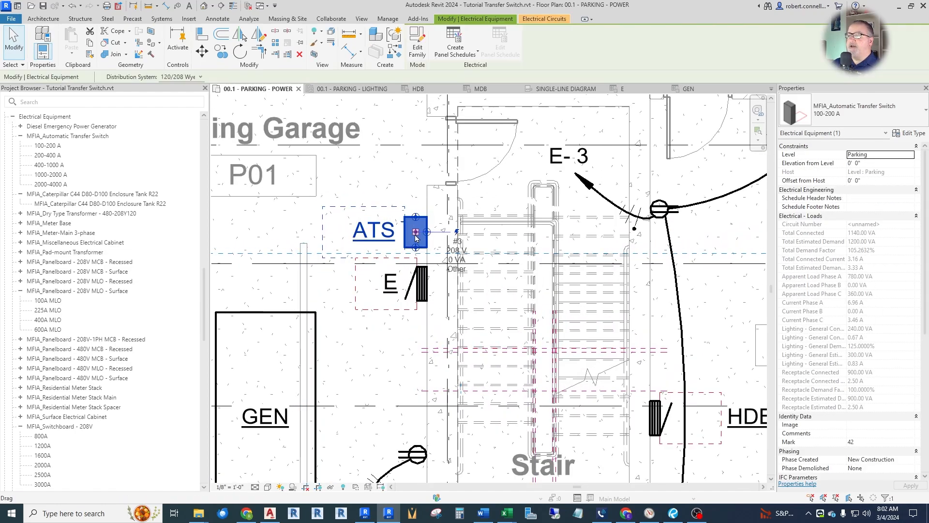
click(538, 19)
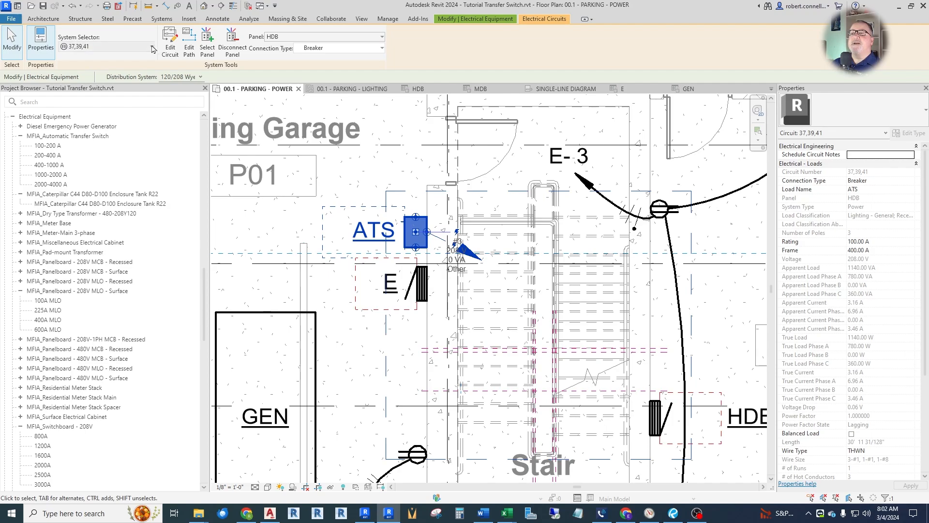
click(104, 46)
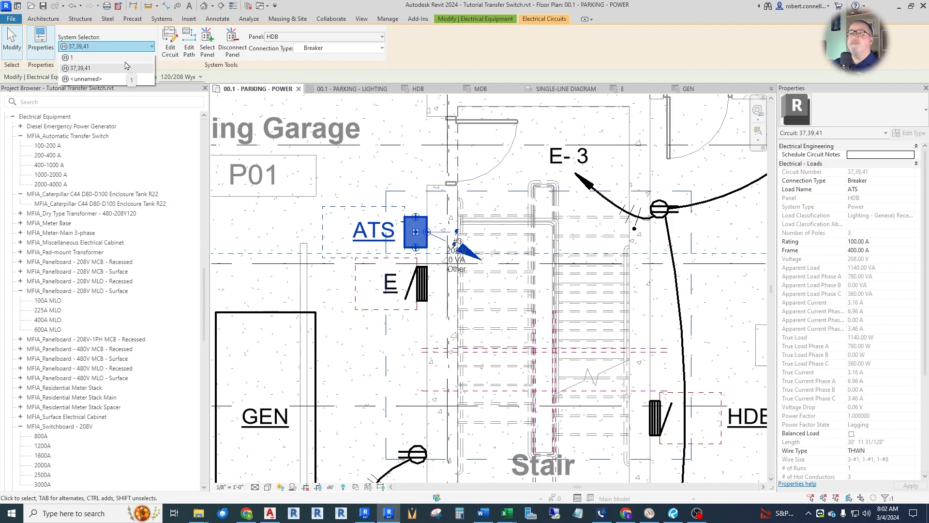
click(86, 78)
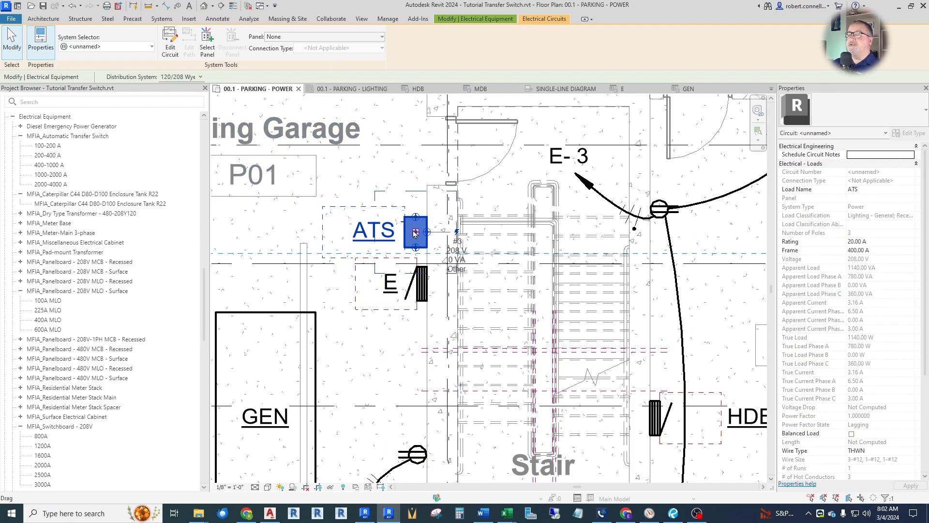
scroll(415, 234, down, 3)
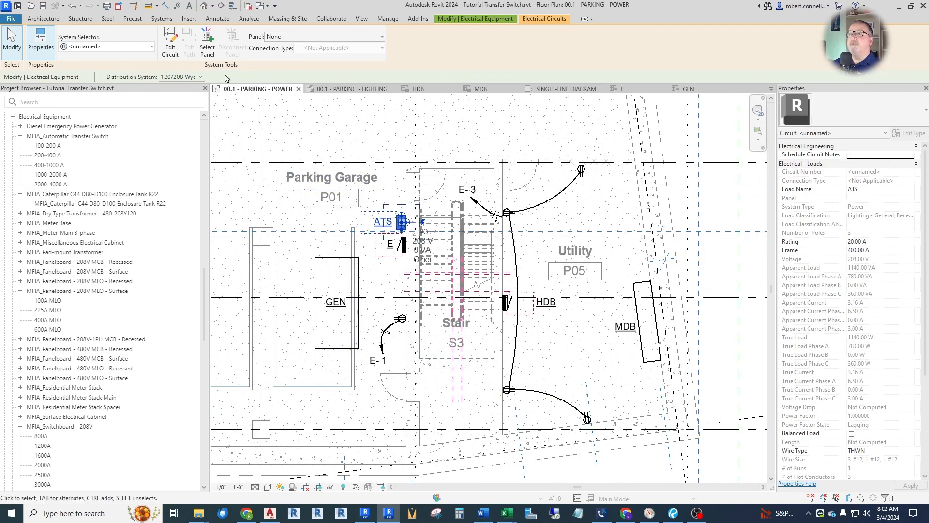
click(209, 43)
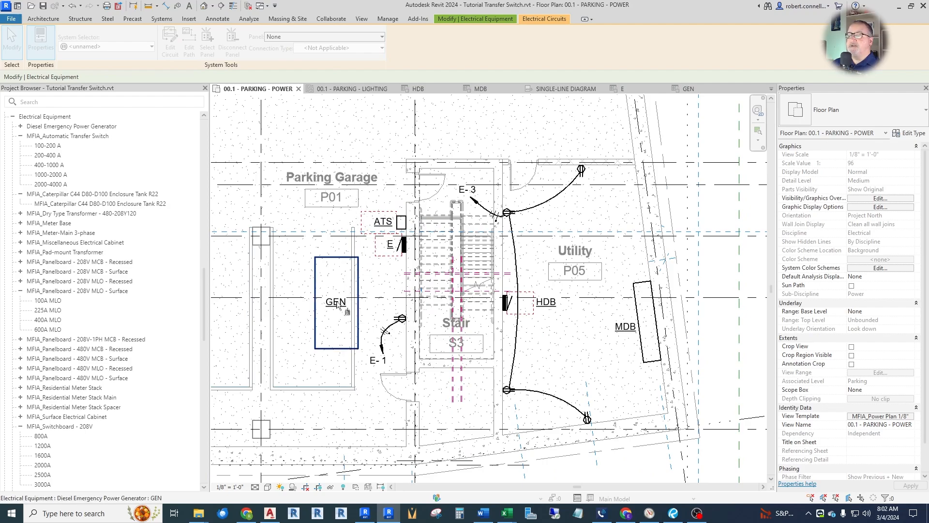
click(337, 261)
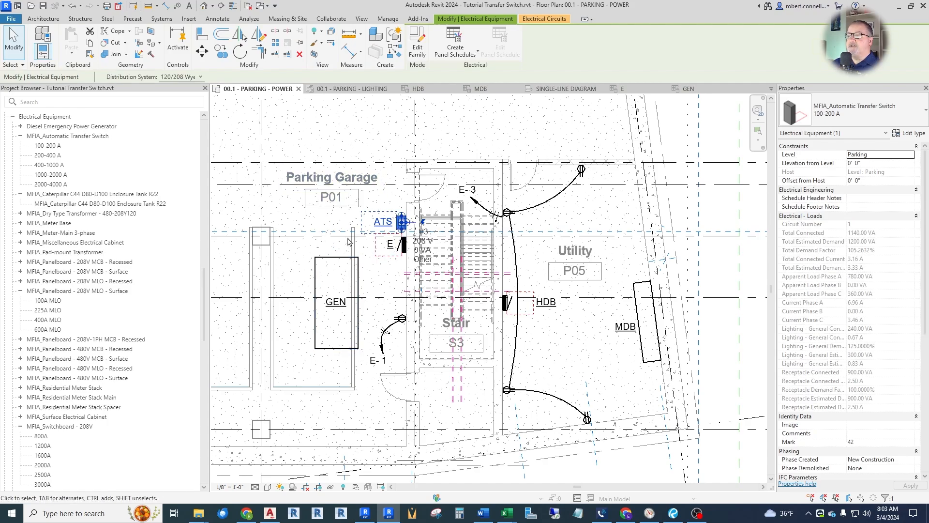
In the GEN schedule, change the description of circuit 1 to E VIA ATS.
click(687, 89)
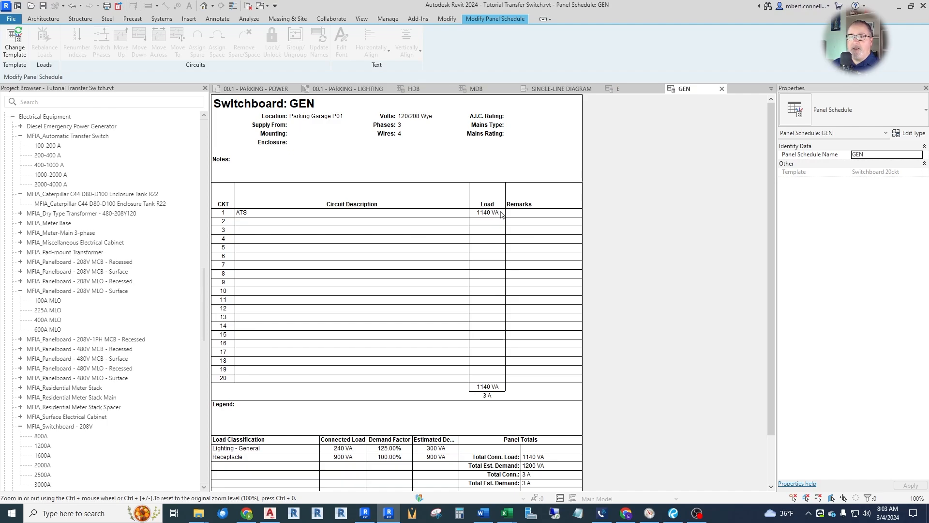
click(340, 214)
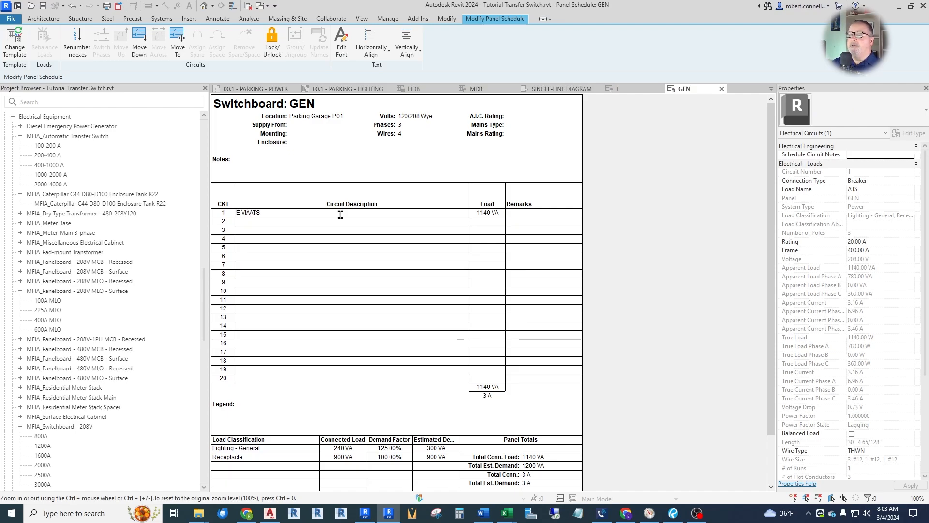
click(342, 219)
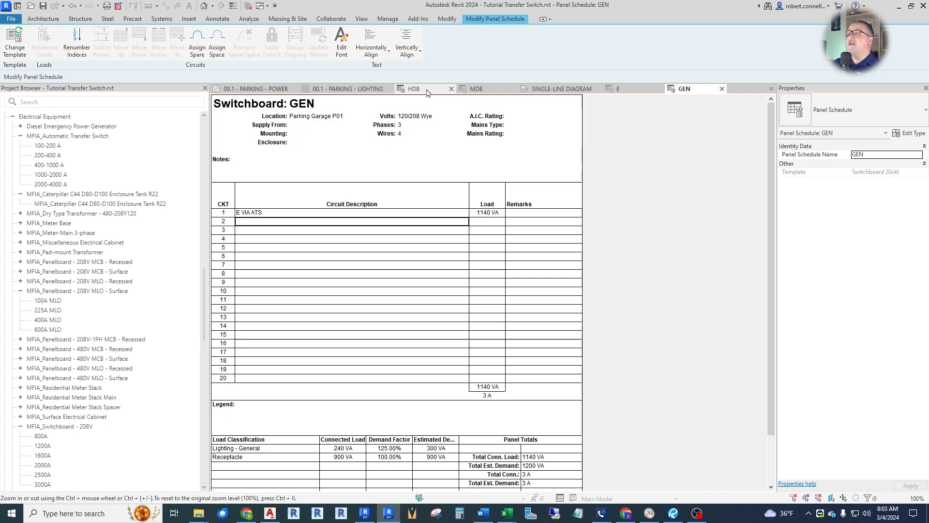
Look over panel E's schedule, and change the description of circuit 37 in panel HDB's schedule to E VIA ATS.
click(624, 88)
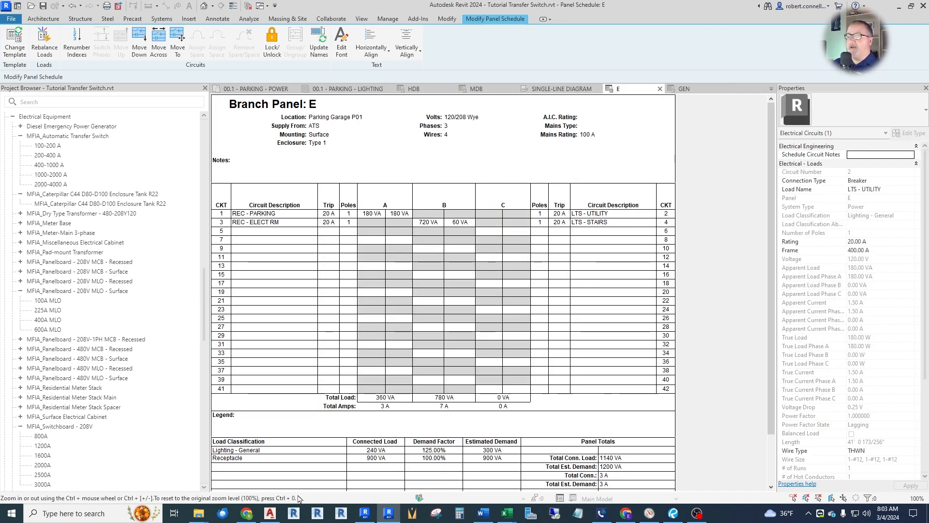
click(429, 89)
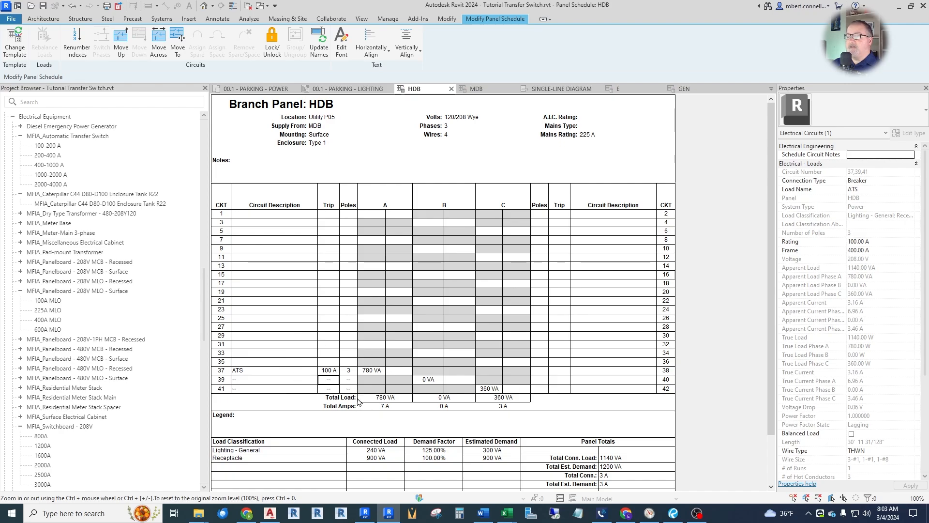
click(276, 370)
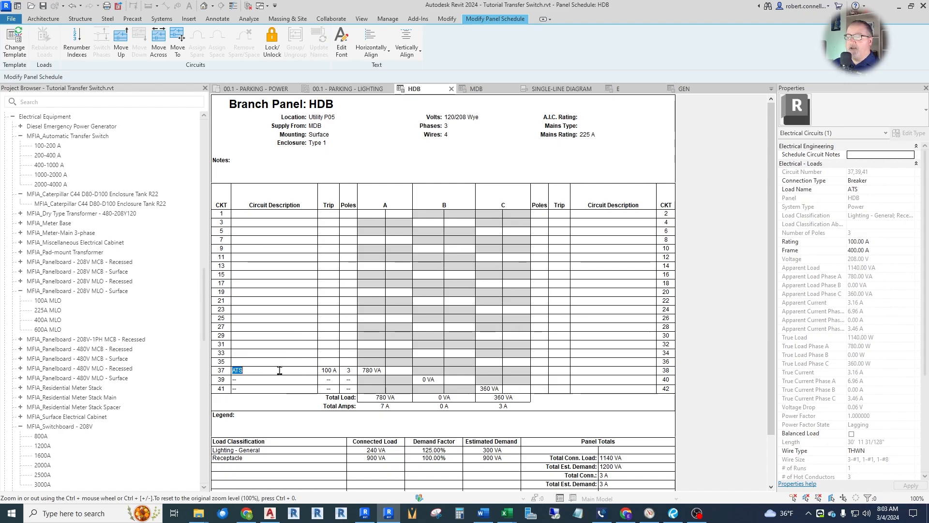
text(E VIA)
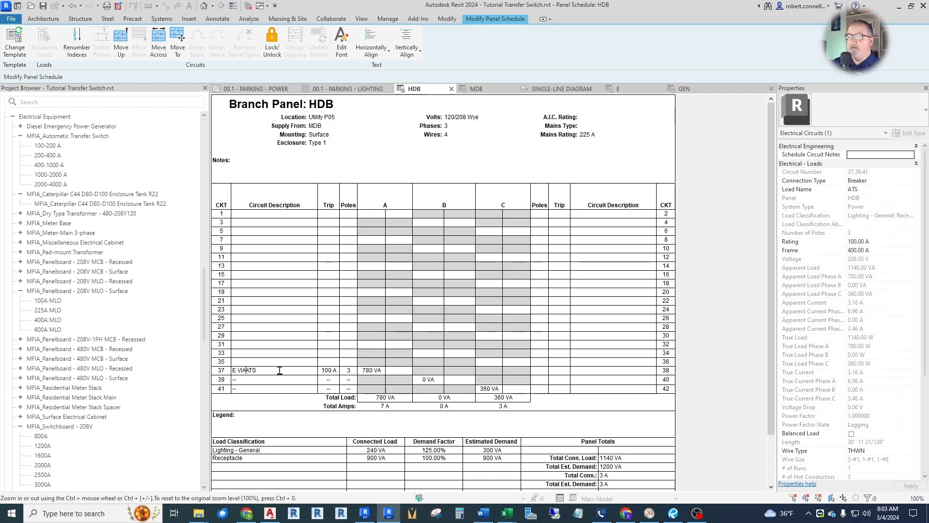
key(Return)
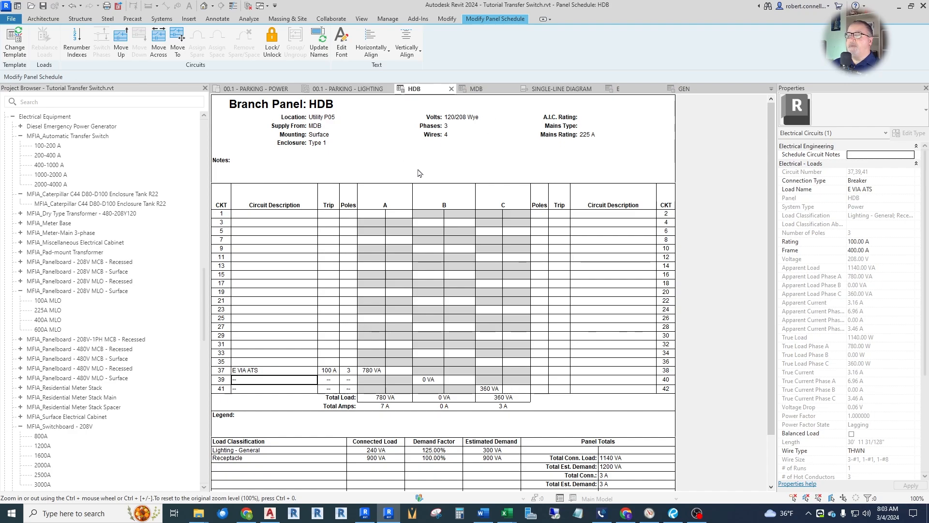
Find the project's sheet list and open sheet E401 - ELECTRICAL DETAILS.
drag(208, 296, 200, 438)
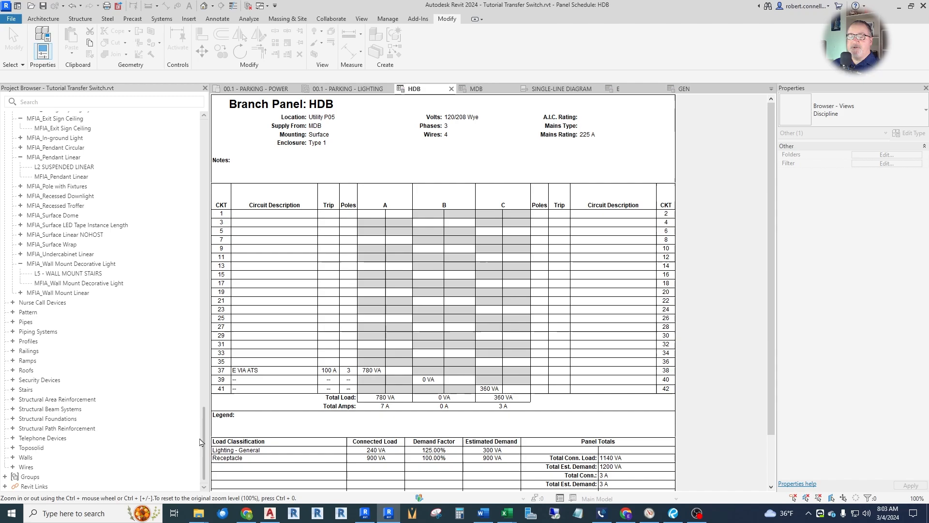
scroll(112, 284, up, 2)
scroll(112, 285, up, 15)
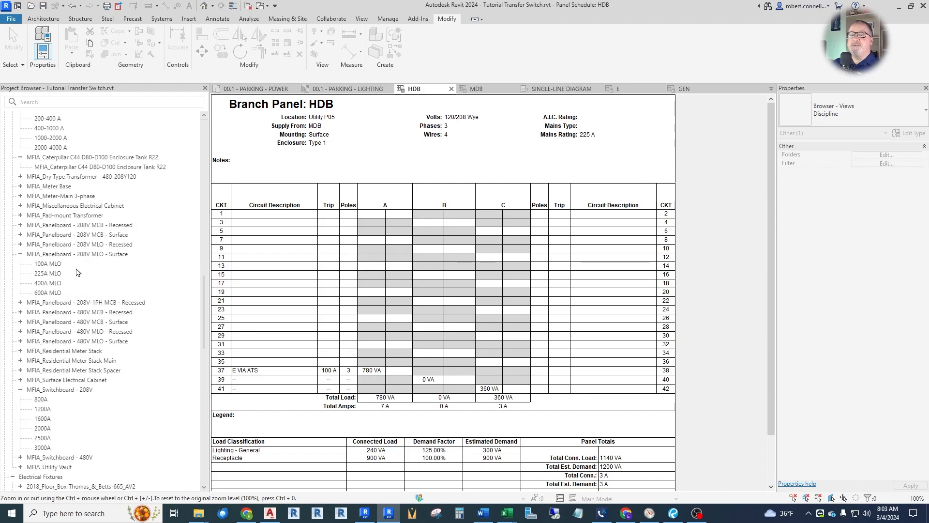
double_click(34, 156)
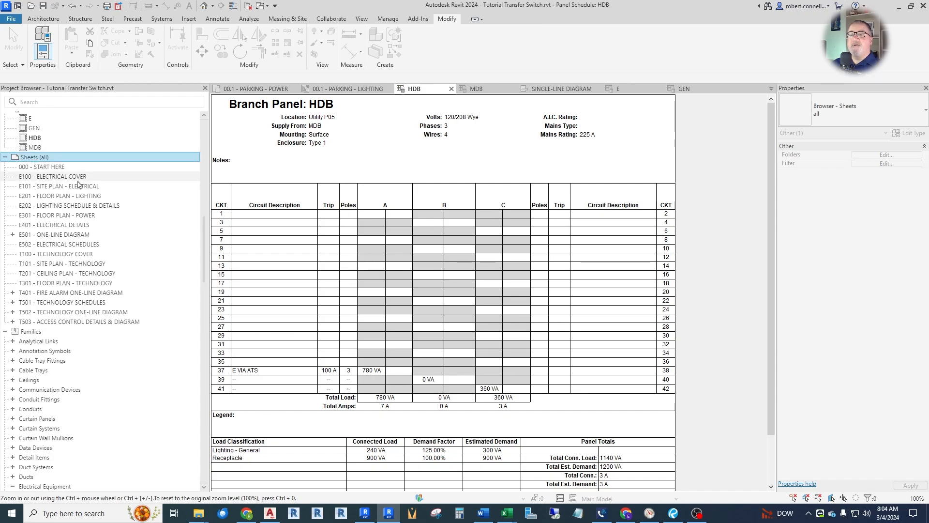
double_click(59, 225)
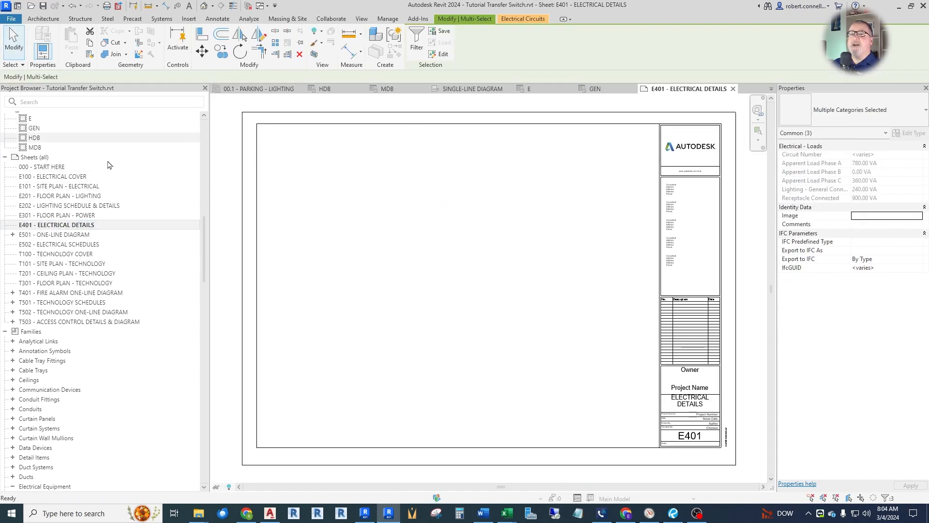
Place the MDB panel schedule in the upper-left corner of sheet E401 and the HDB schedule beside it, aligned along their tops.
scroll(71, 221, up, 3)
scroll(71, 220, down, 2)
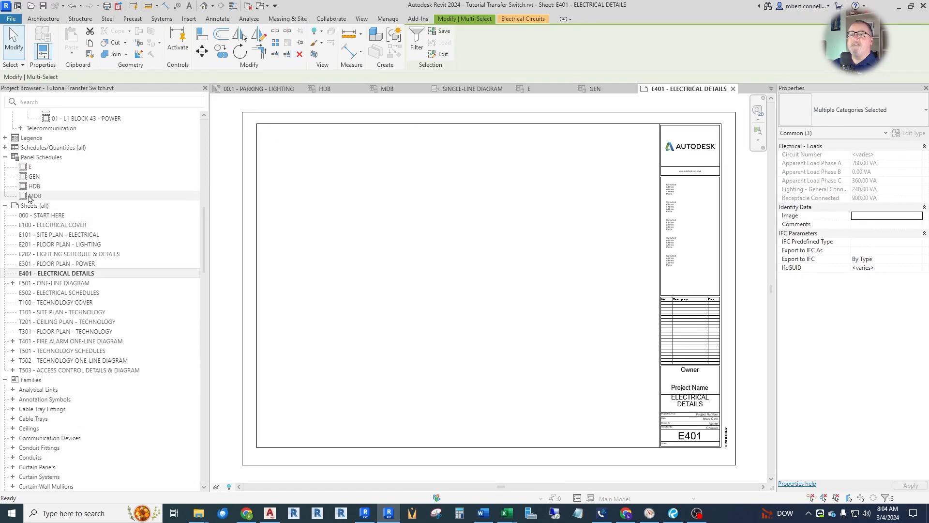
drag(34, 195, 312, 184)
click(318, 186)
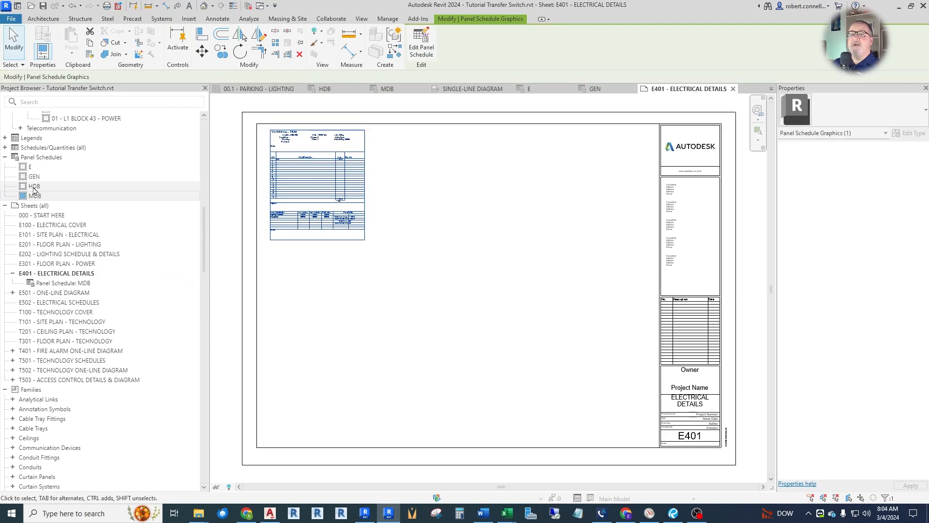
drag(34, 186, 406, 199)
click(440, 191)
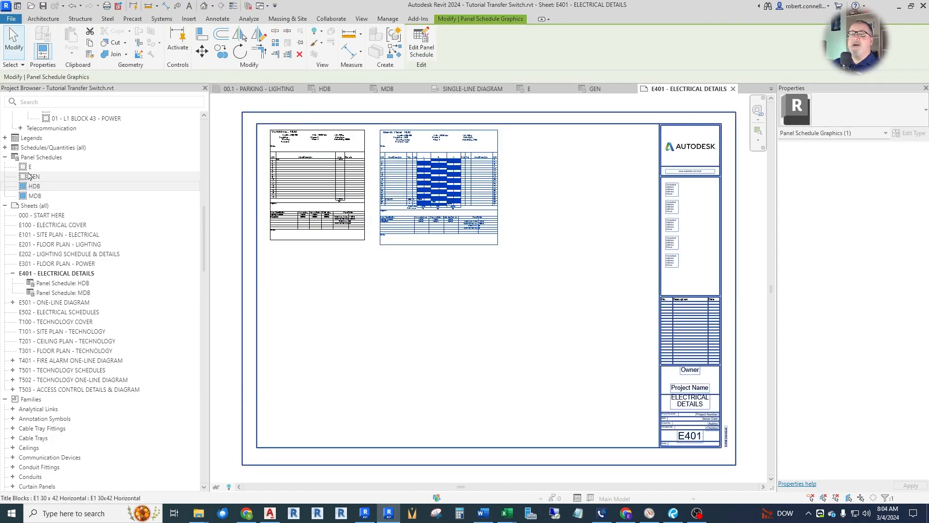
Place panel E's schedule on the sheet directly below HDB, and the GEN schedule directly below MDB.
drag(30, 167, 503, 181)
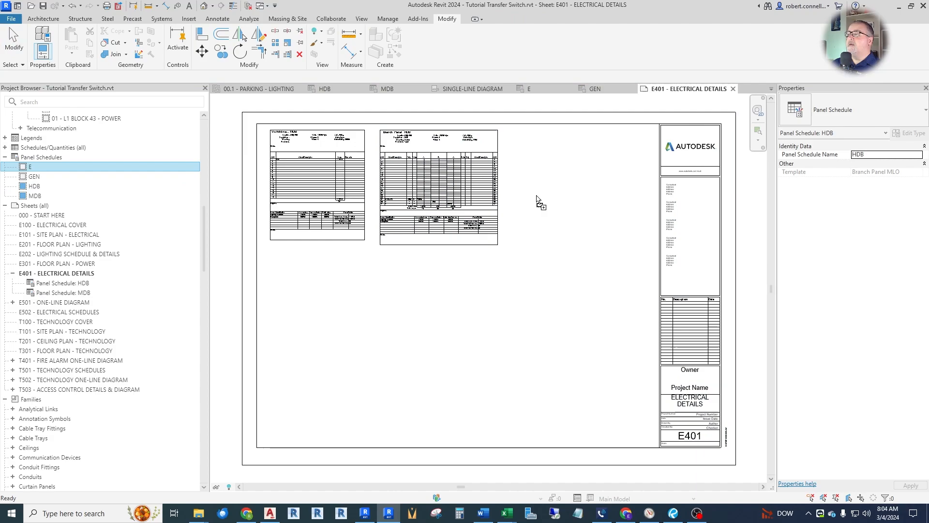
click(321, 323)
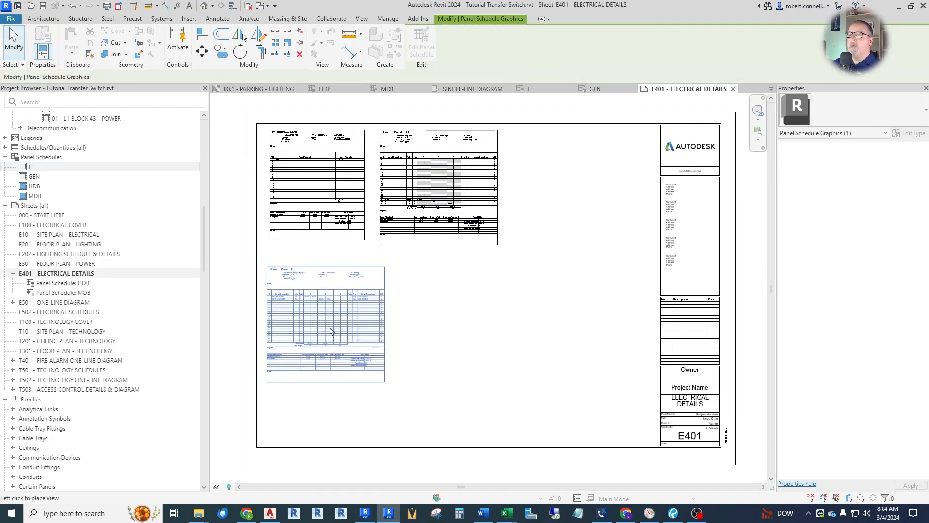
drag(322, 323, 440, 330)
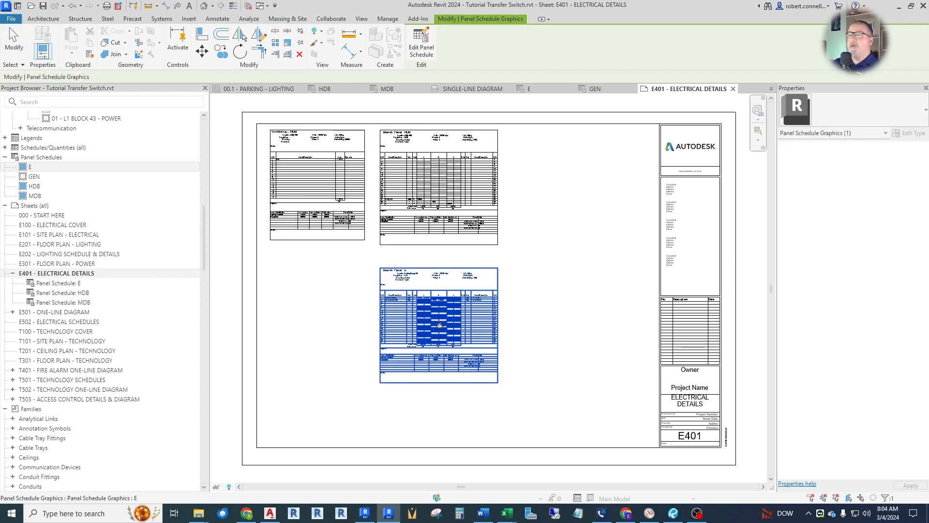
drag(32, 179, 298, 310)
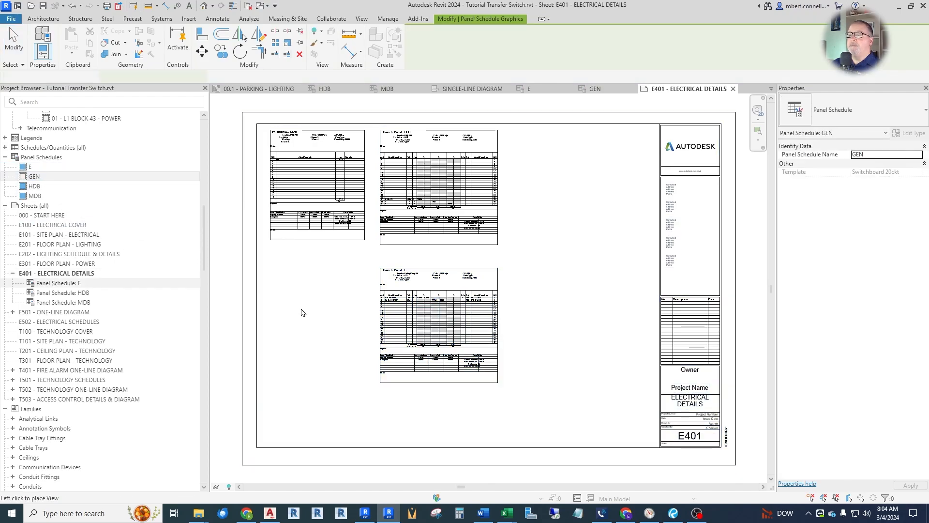
click(322, 339)
click(13, 43)
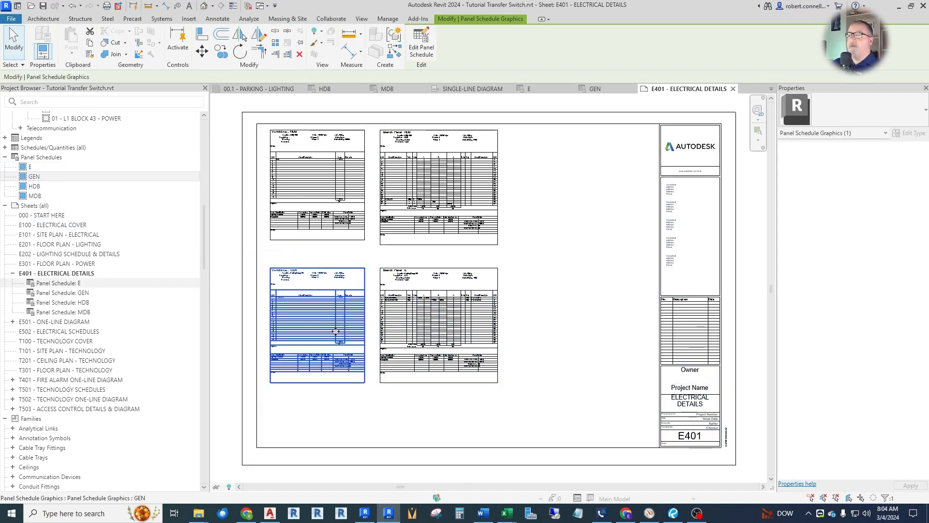
Examine the connected loads, panel totals and supply sources in the MDB, HDB, E and GEN schedules on the sheet.
scroll(298, 142, up, 3)
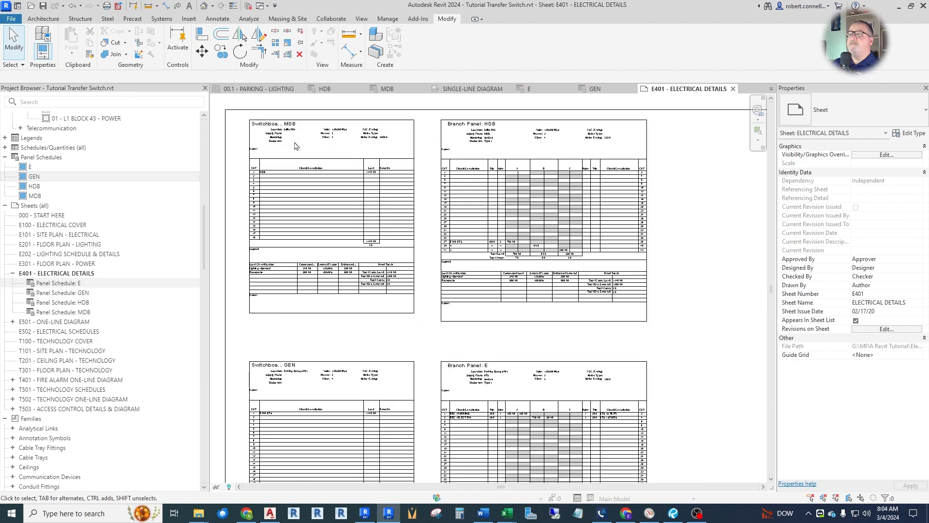
scroll(394, 233, up, 3)
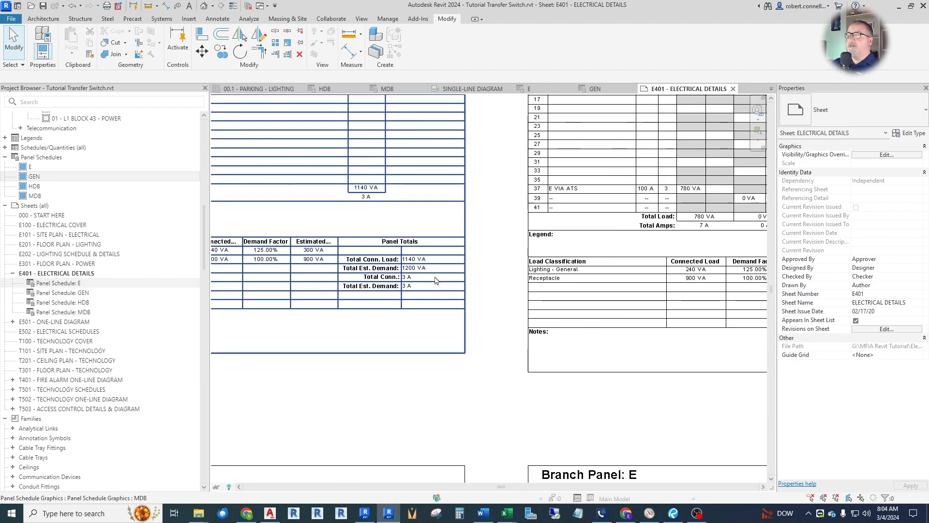
scroll(424, 277, up, 1)
scroll(414, 272, down, 4)
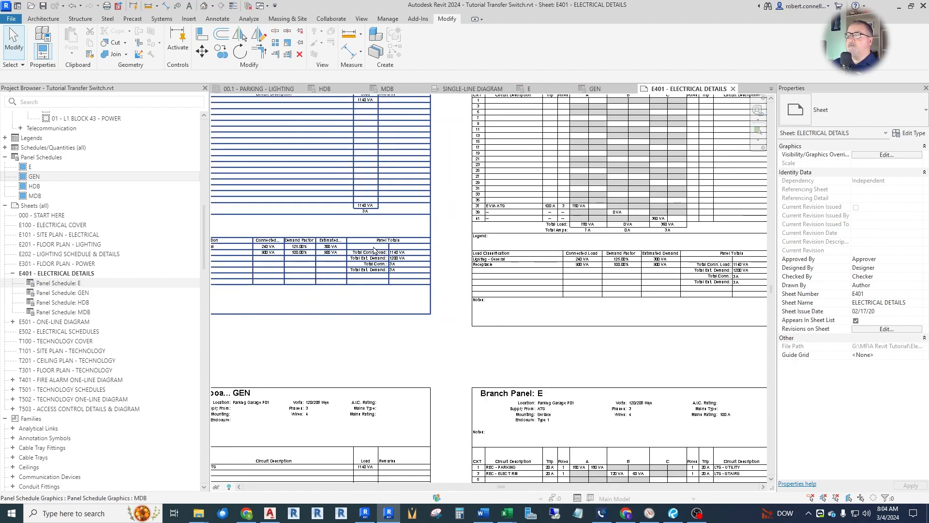
scroll(529, 238, up, 4)
scroll(528, 238, down, 4)
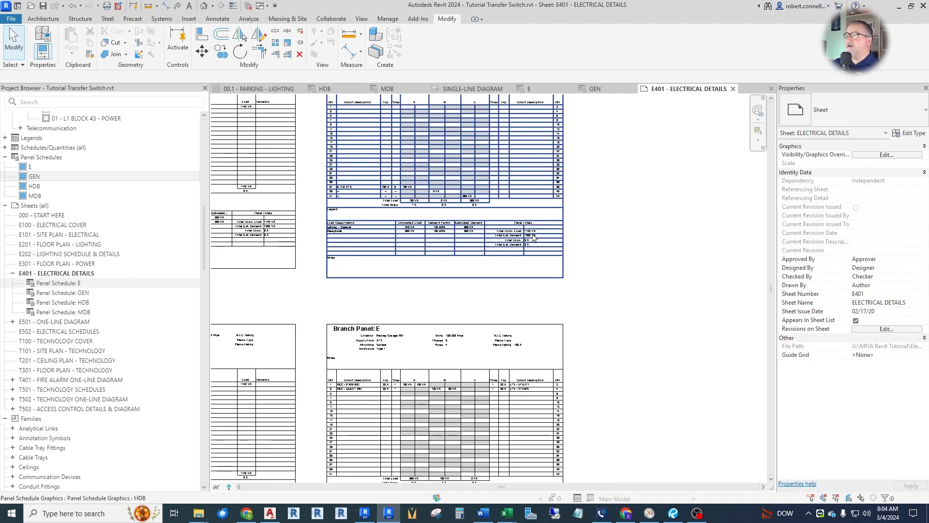
scroll(529, 367, up, 3)
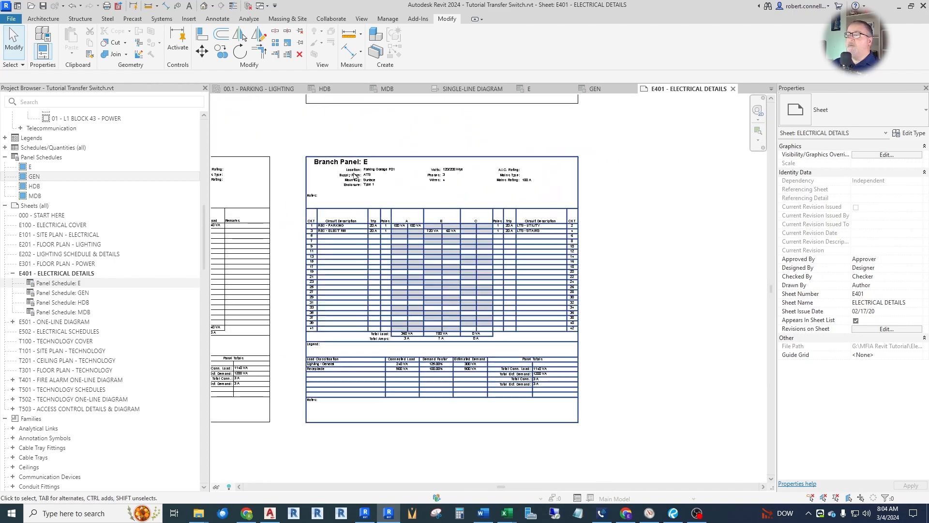
scroll(494, 221, down, 1)
scroll(461, 213, down, 1)
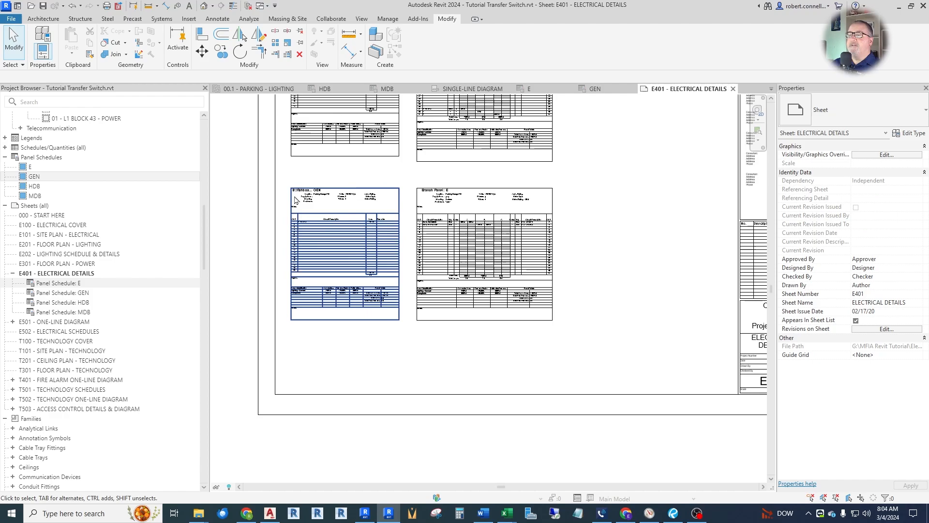
scroll(358, 215, up, 3)
scroll(353, 338, down, 3)
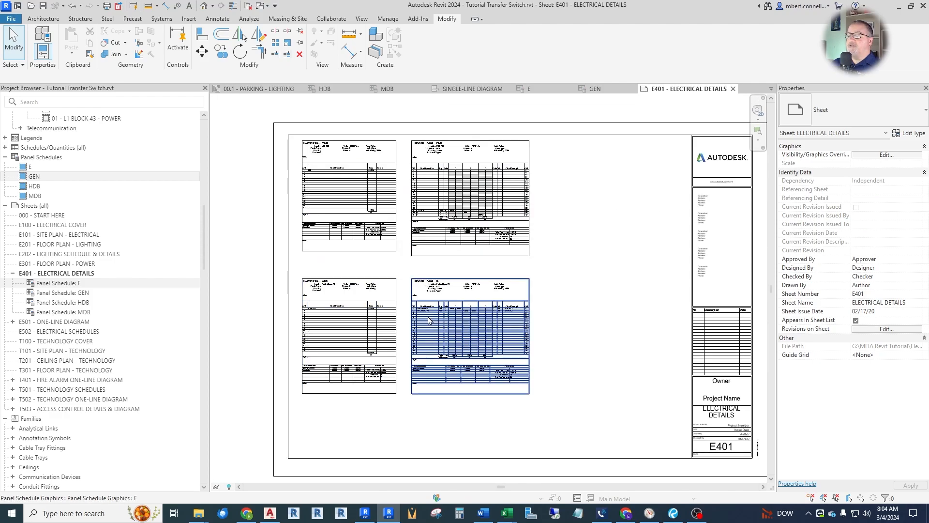
Open the single-line diagram and review the connections between panel HDB, the ATS, the generator and panel E.
click(473, 89)
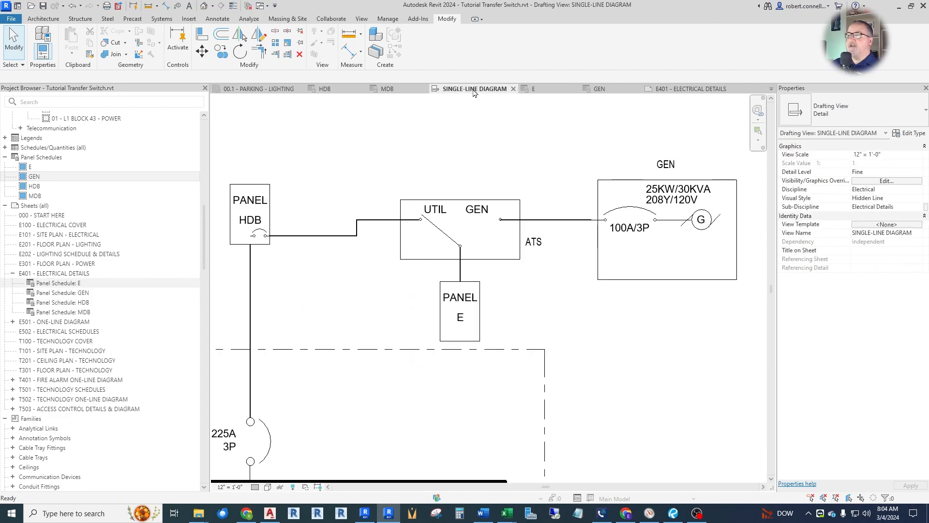
scroll(536, 210, down, 1)
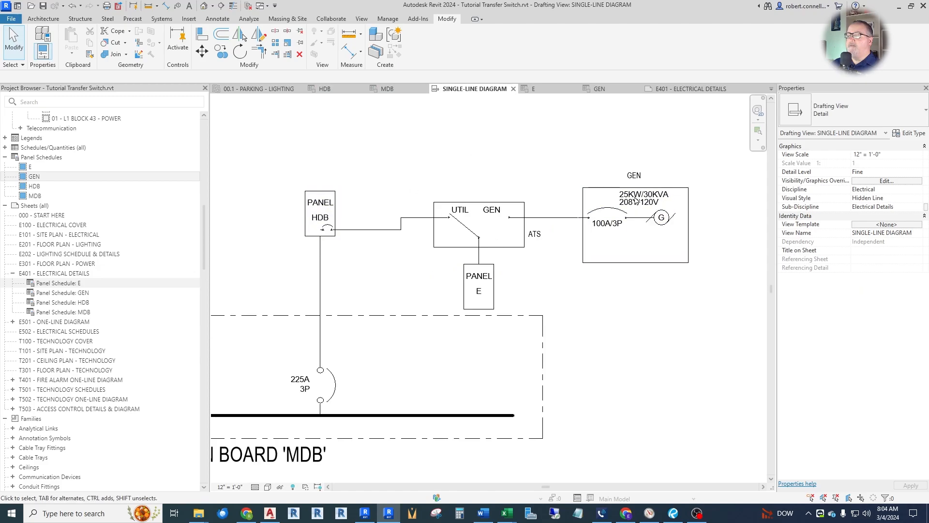
scroll(537, 286, down, 1)
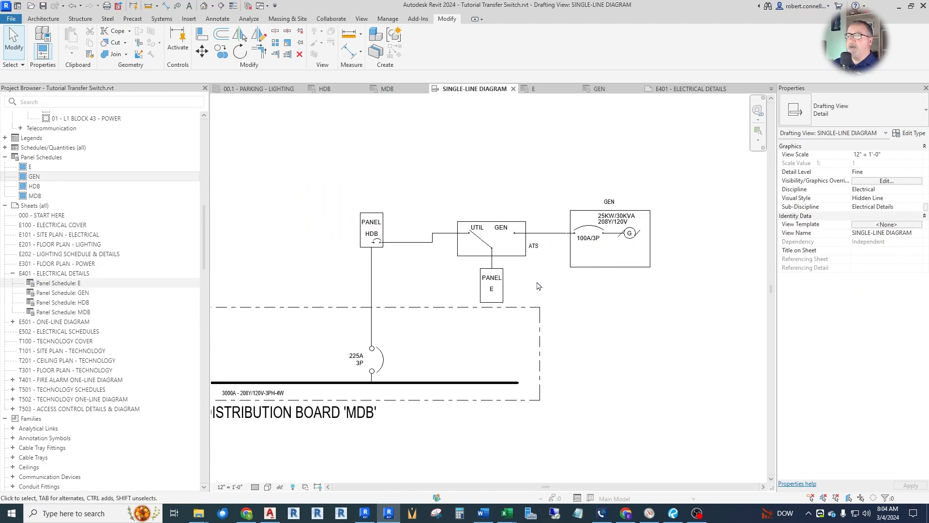
scroll(541, 308, up, 1)
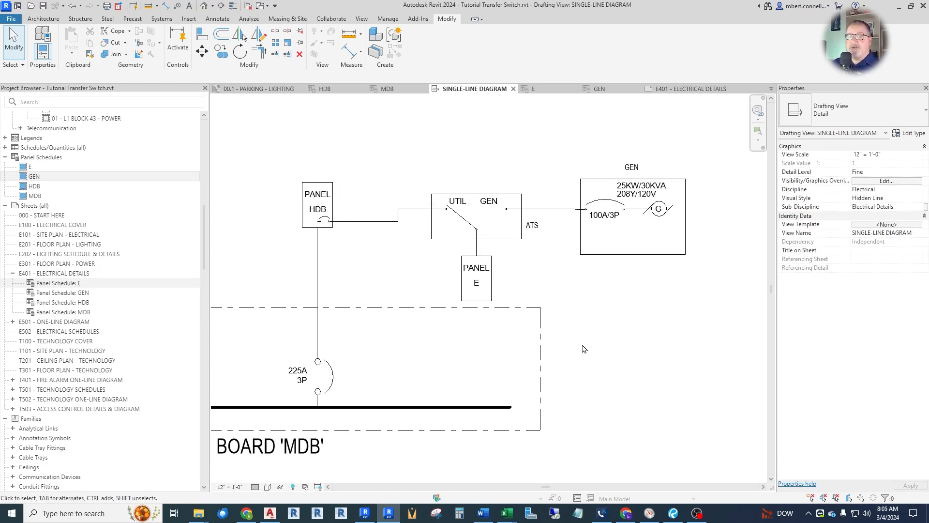